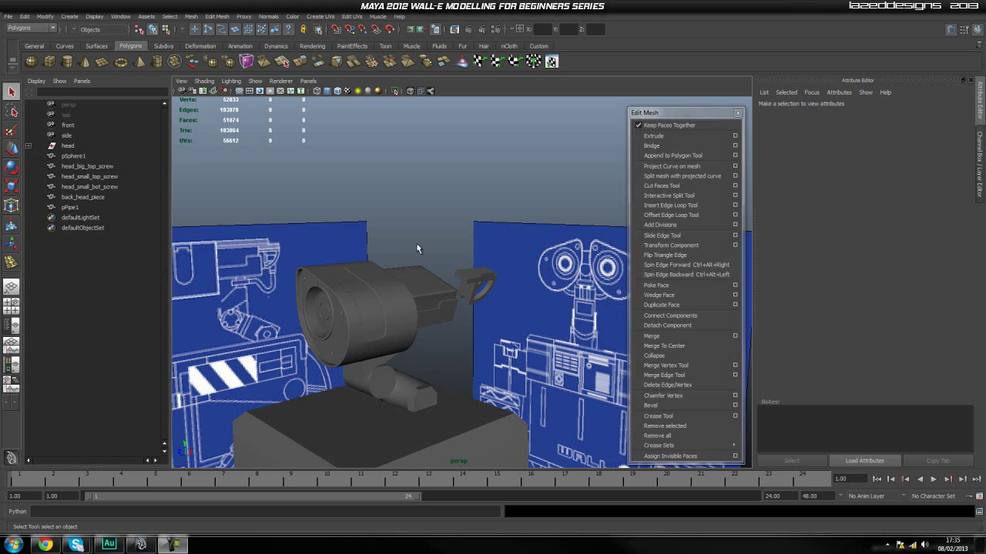
Step: Examine the mesh of the bracket piece behind the head from several angles
scroll(417, 246, up, 2)
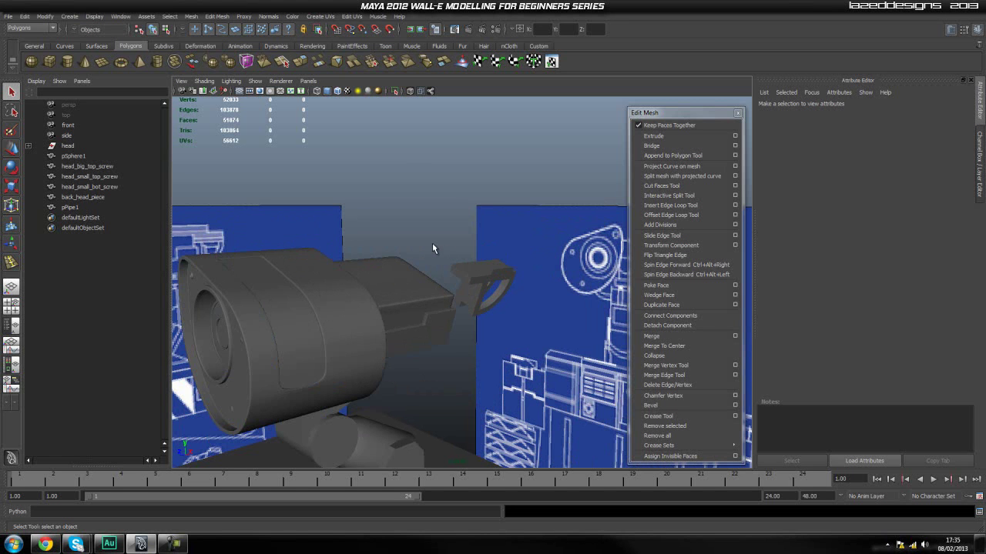
alt+drag(439, 236, 450, 298)
scroll(443, 246, up, 4)
click(455, 268)
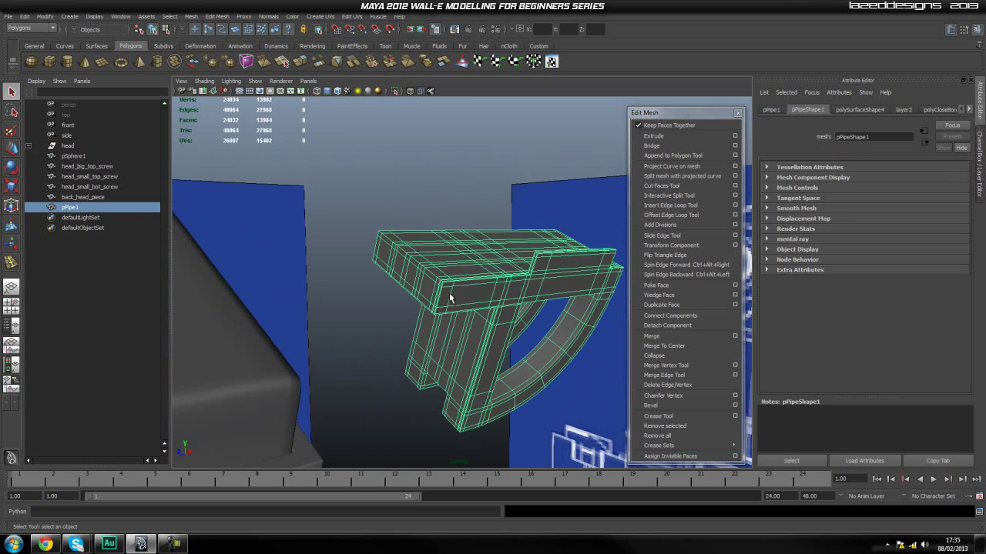
click(385, 170)
scroll(431, 241, up, 1)
click(433, 243)
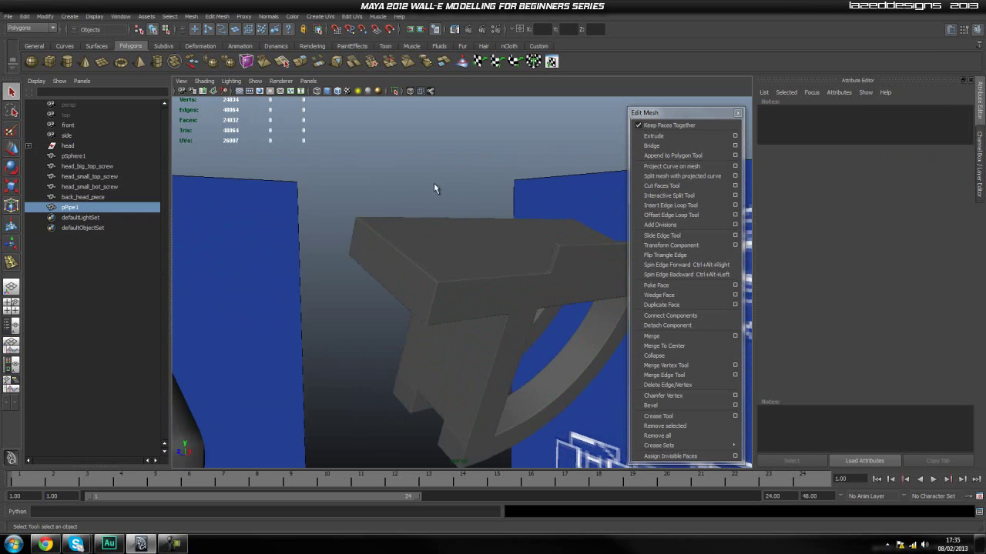
click(448, 170)
alt+drag(432, 219, 435, 254)
click(435, 255)
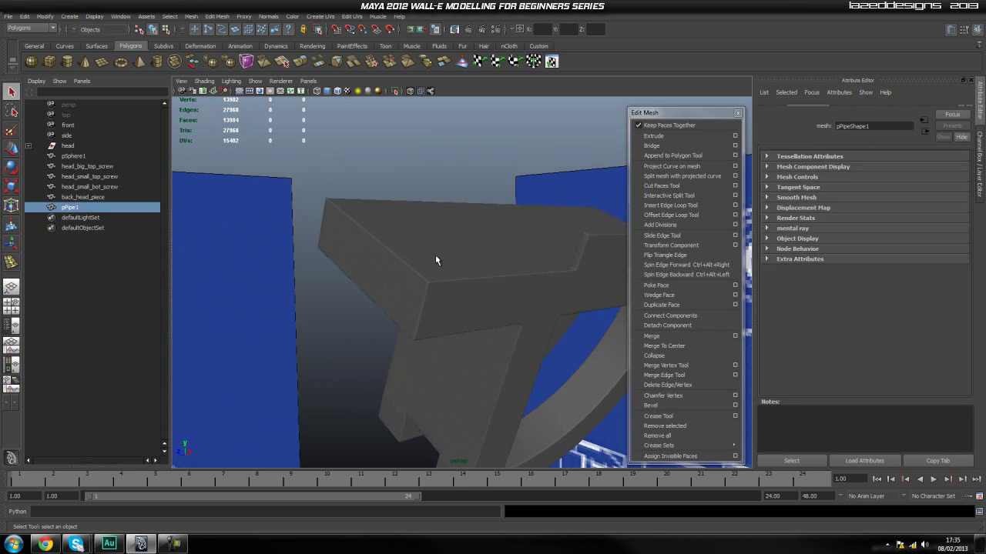
alt+drag(473, 303, 457, 282)
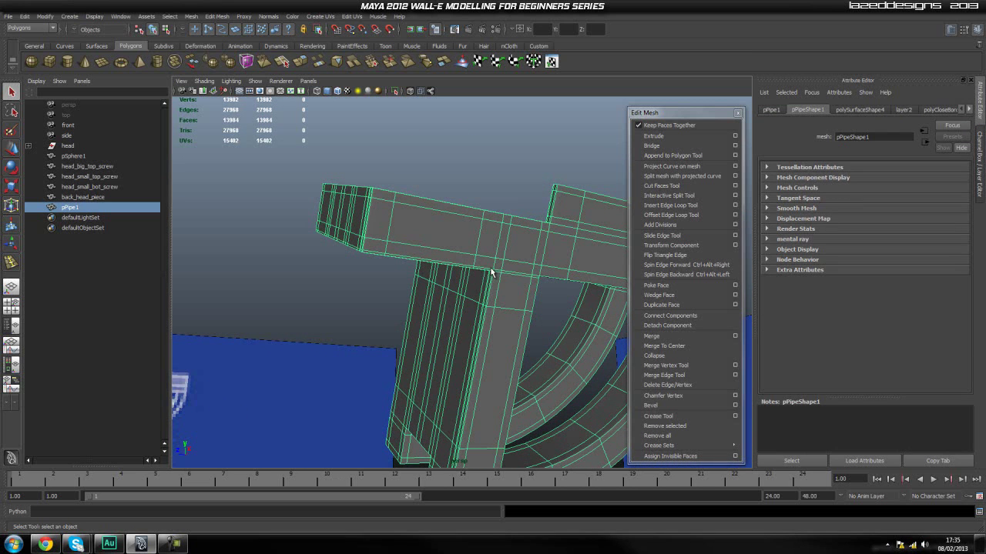
alt+drag(503, 229, 482, 304)
Step: Select the faces beside the near corner on the end of the bracket's horizontal bar
right_drag(481, 305, 431, 289)
alt+drag(431, 289, 383, 270)
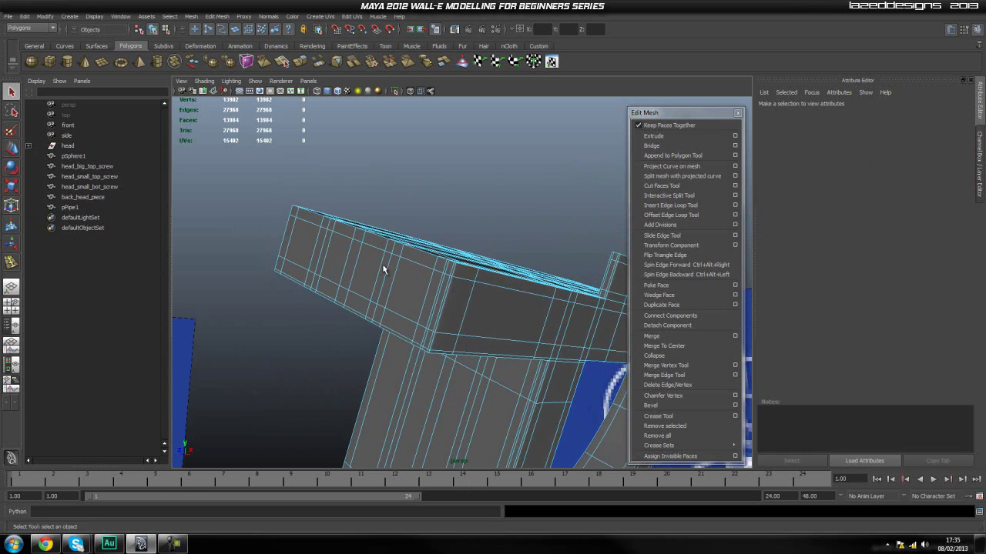
click(440, 266)
shift+click(434, 294)
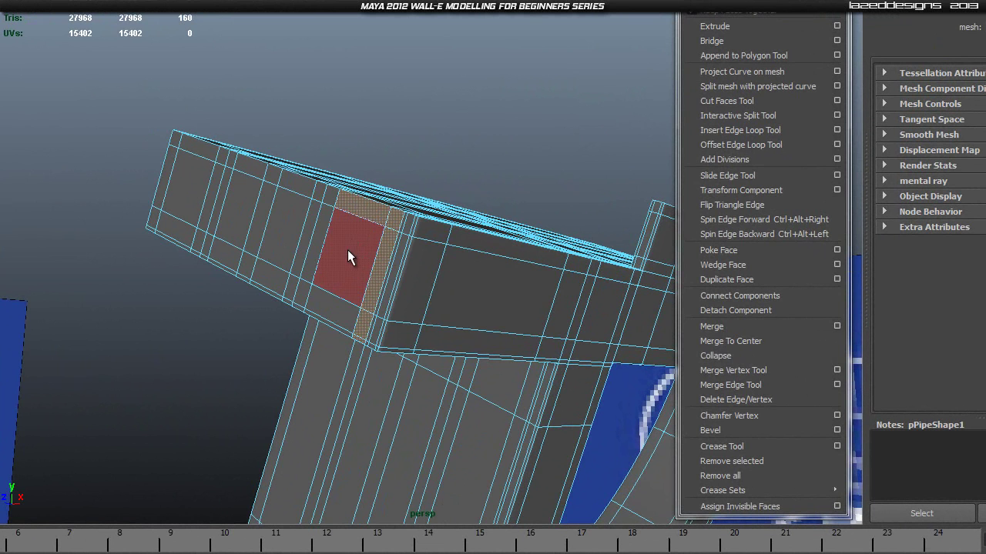
shift+click(327, 321)
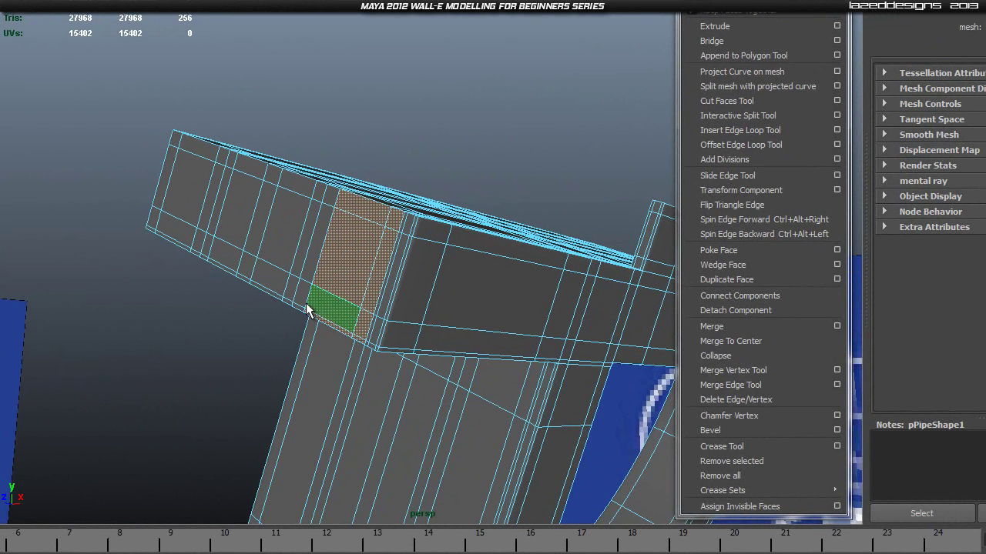
alt+middle_drag(581, 329, 373, 245)
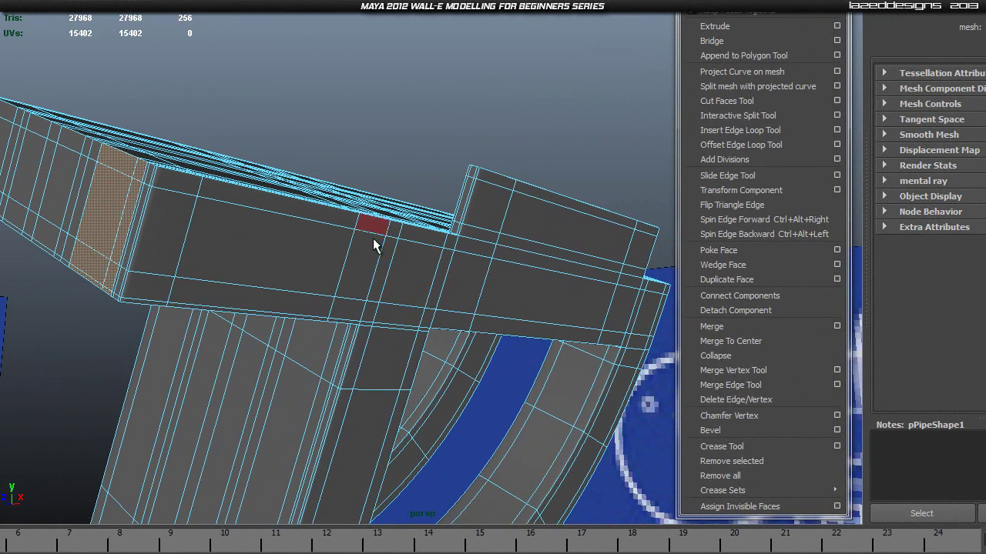
alt+drag(299, 255, 171, 297)
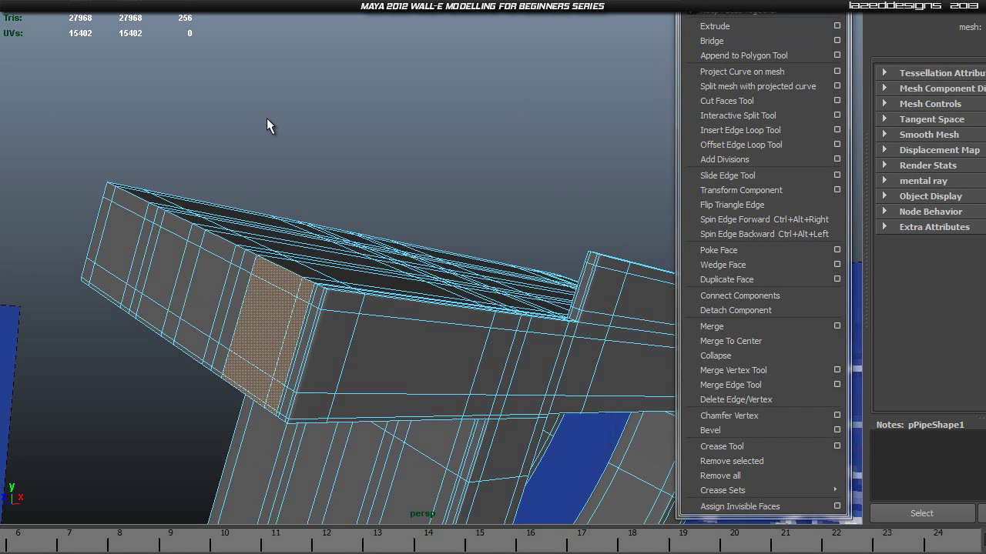
Step: Turn off the bracket's smooth preview and examine its edge loops where the vertical support meets the top bar
key(1)
click(330, 137)
scroll(516, 365, up, 3)
alt+middle_drag(517, 365, 518, 359)
alt+drag(518, 359, 431, 297)
scroll(431, 297, up, 3)
alt+middle_drag(221, 271, 284, 326)
alt+drag(285, 326, 343, 281)
scroll(342, 282, up, 3)
alt+middle_drag(342, 282, 346, 304)
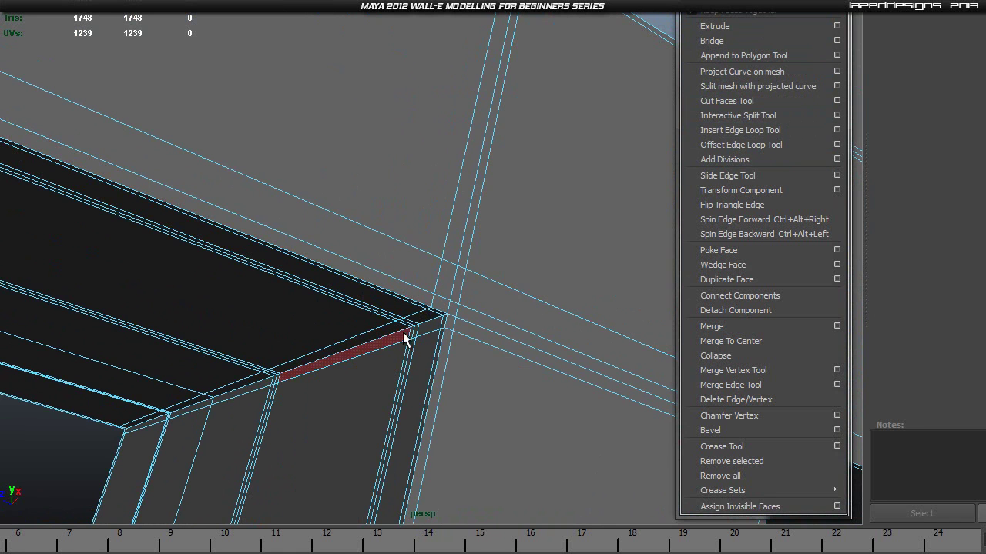
Step: Return the bracket to object selection and turn its smooth preview back on
alt+drag(420, 330, 366, 372)
scroll(342, 323, down, 2)
right_drag(355, 305, 416, 288)
click(384, 307)
key(3)
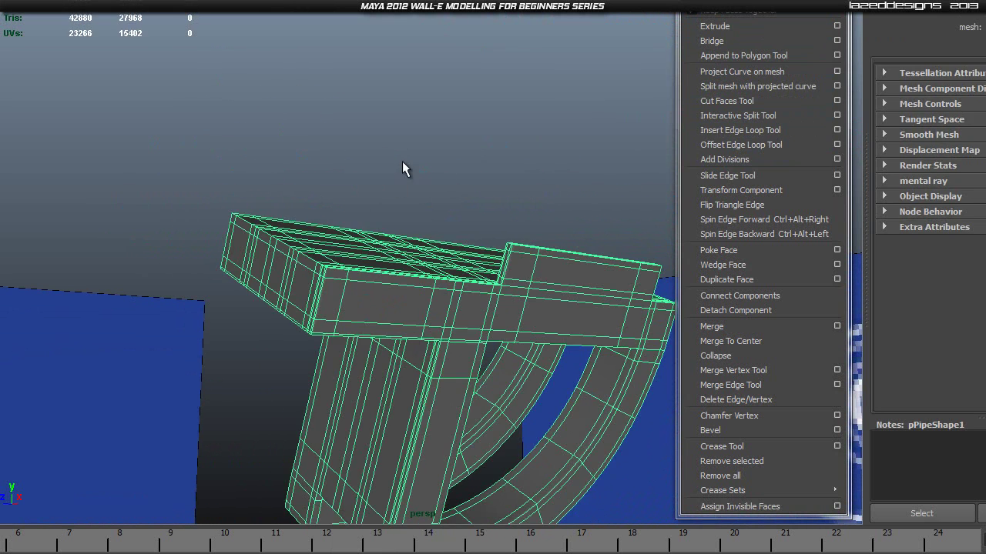
Step: Move the bracket along its depth axis toward the head until it sits against the head's back section
click(402, 161)
scroll(400, 174, down, 2)
scroll(415, 226, down, 5)
alt+drag(414, 226, 387, 244)
scroll(335, 269, up, 4)
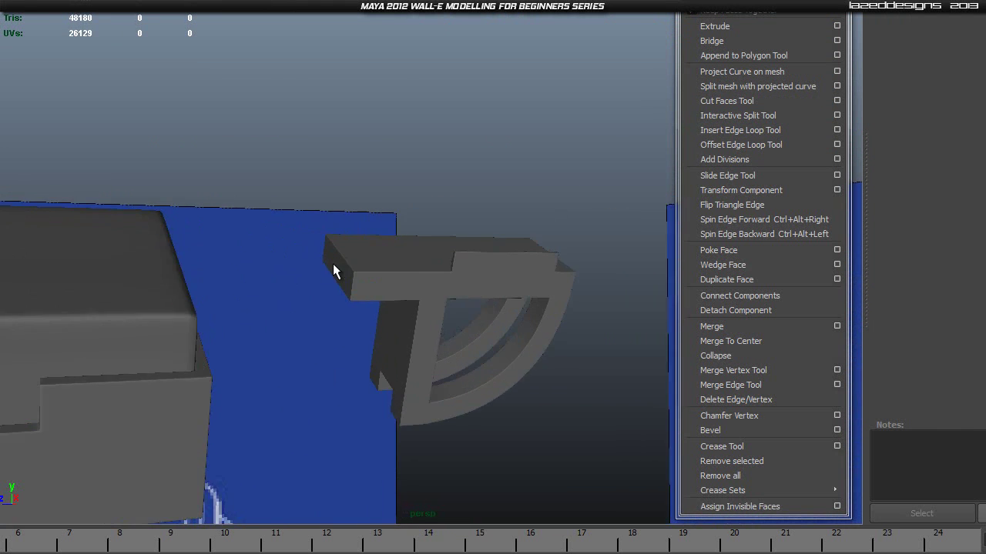
alt+middle_drag(334, 269, 381, 225)
click(435, 245)
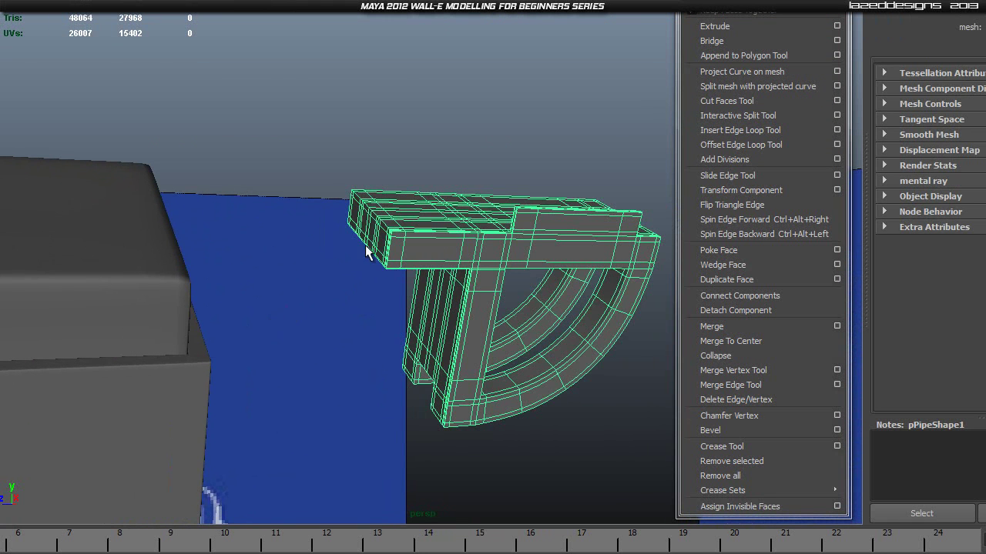
drag(482, 297, 289, 259)
scroll(219, 331, up, 4)
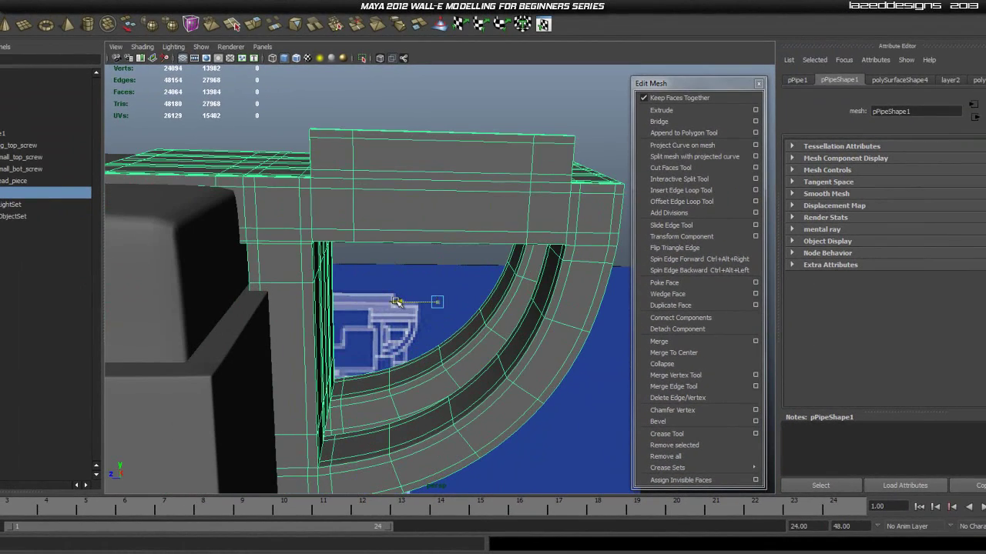
alt+middle_drag(397, 302, 413, 301)
click(264, 99)
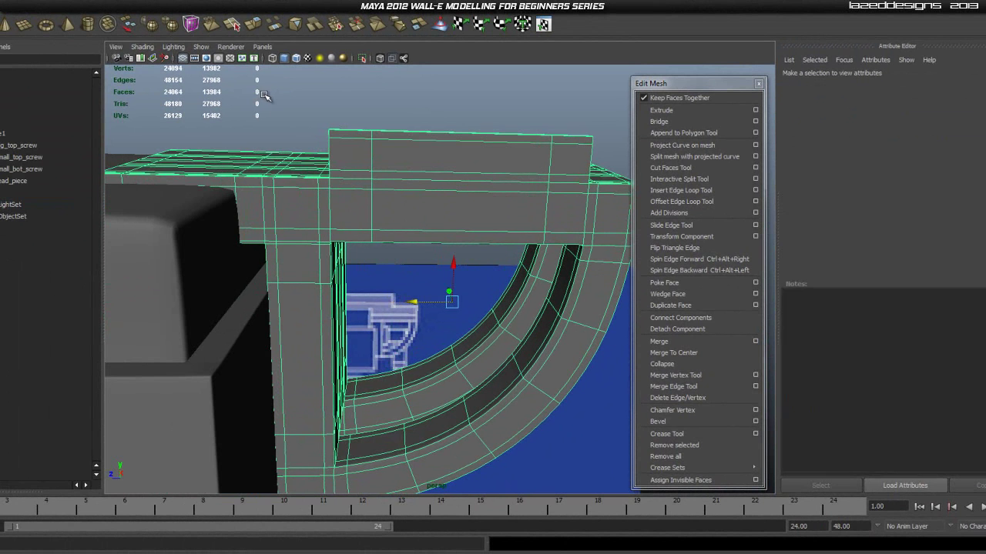
Step: Nudge the bracket along its depth axis to refine its fit against the back of the head
scroll(298, 237, up, 2)
alt+drag(290, 268, 269, 275)
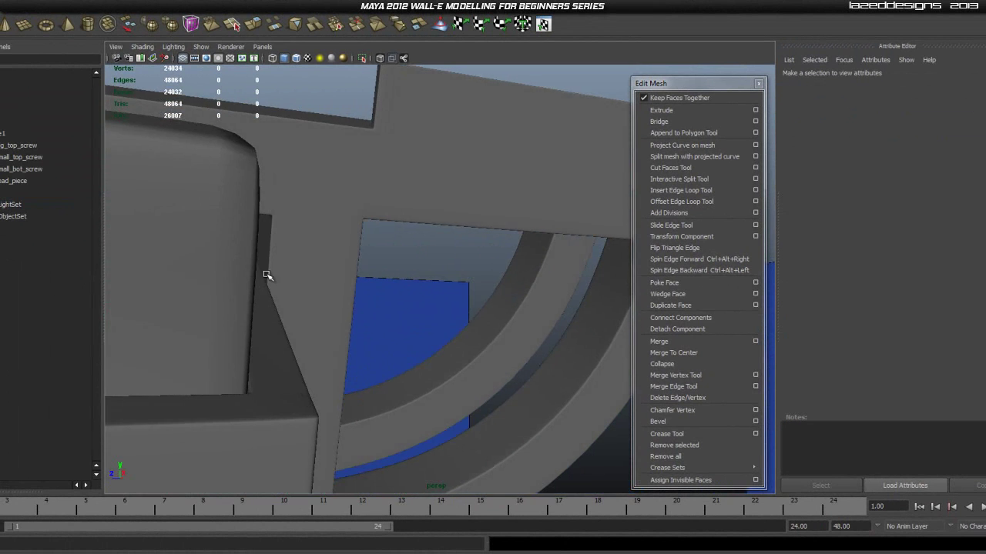
click(268, 276)
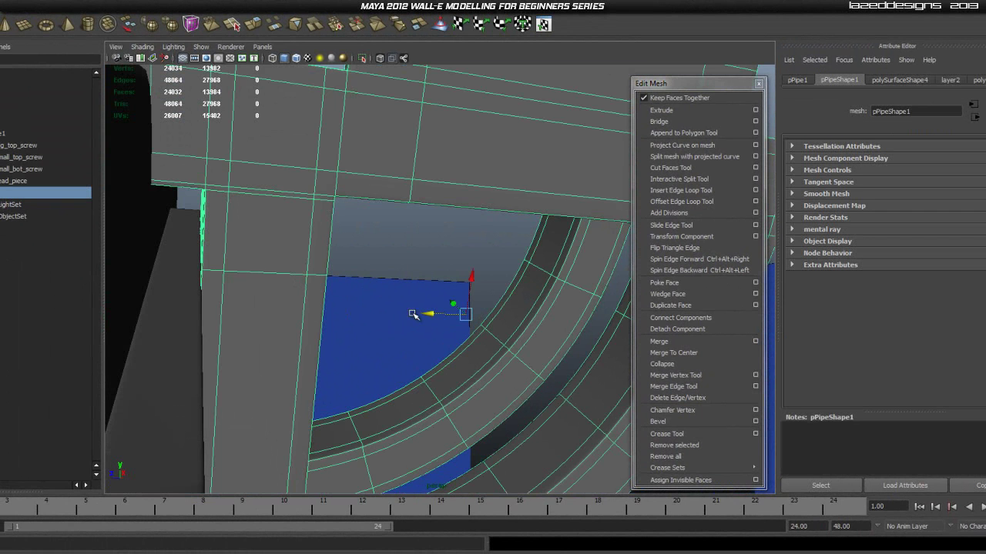
click(431, 312)
alt+drag(431, 312, 378, 275)
alt+right_drag(378, 275, 303, 276)
alt+drag(303, 276, 307, 282)
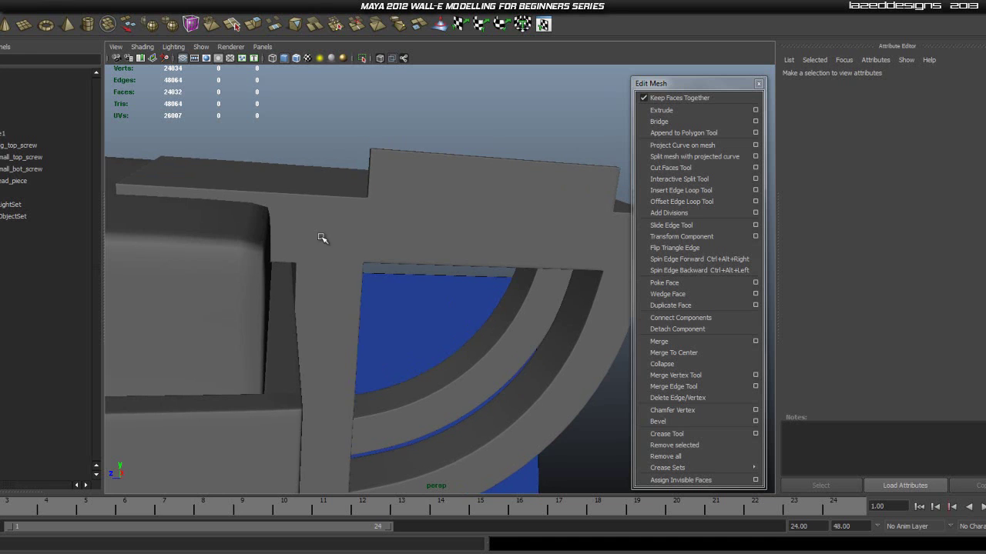
Step: Adjust the bracket's height relative to the back of the head
click(322, 239)
alt+drag(462, 284, 462, 296)
alt+drag(413, 233, 383, 240)
key(e)
alt+drag(452, 315, 453, 297)
click(405, 119)
alt+drag(405, 119, 474, 293)
click(465, 260)
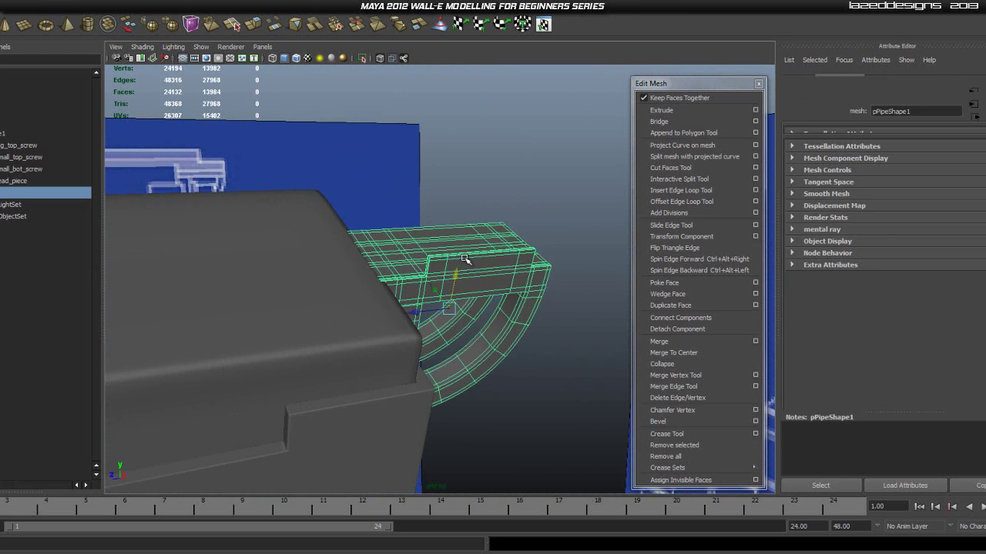
Step: Delete the construction history of all objects in the scene and clear the selection
click(500, 185)
scroll(456, 251, up, 3)
alt+drag(454, 253, 429, 253)
click(428, 252)
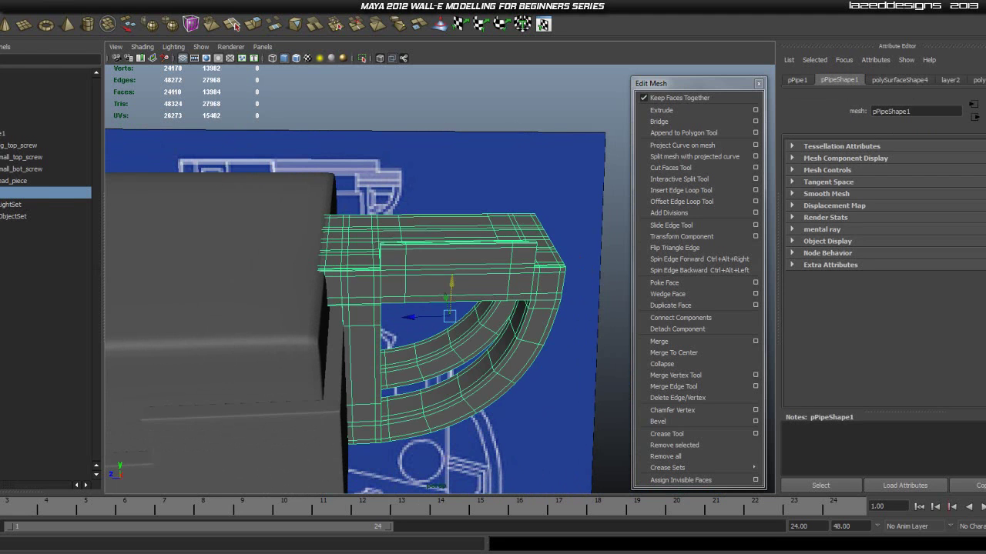
click(31, 5)
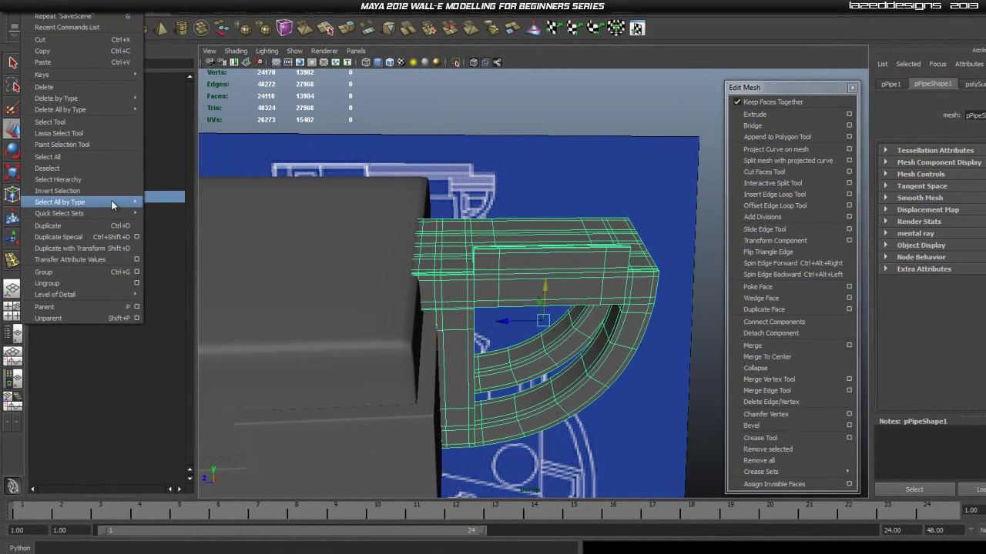
mouse_move(85, 100)
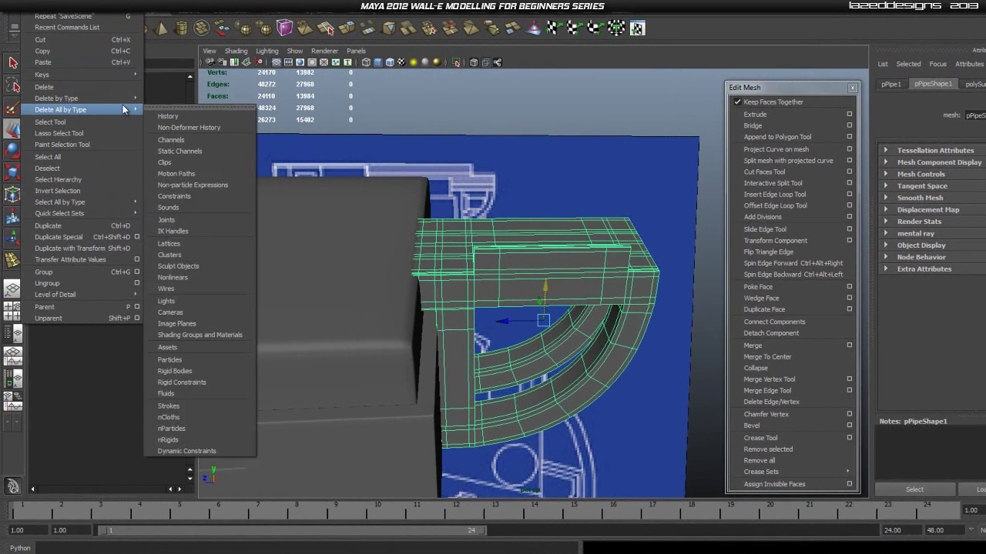
click(154, 110)
click(4, 8)
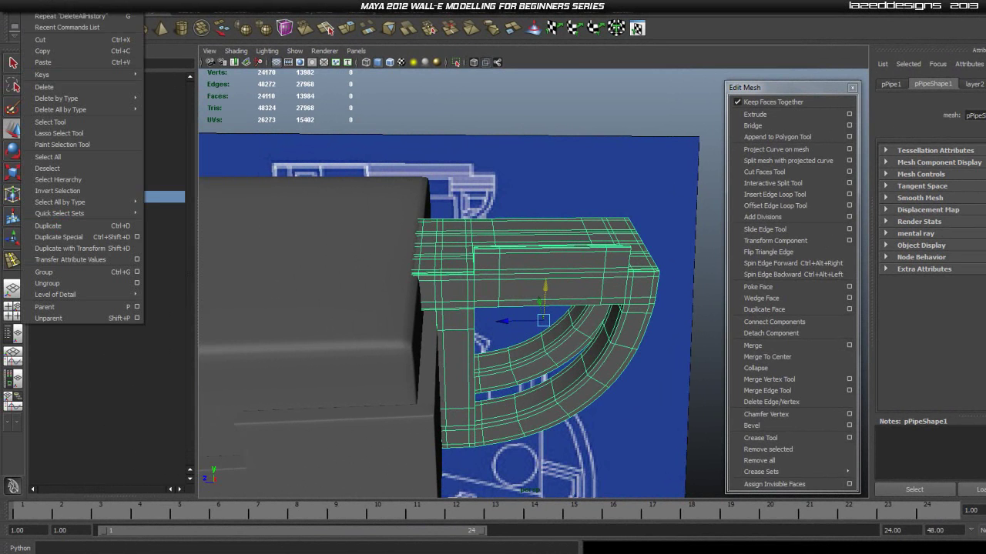
mouse_move(115, 110)
click(180, 117)
click(519, 110)
Step: Fine-tune the bracket's placement on the back of the head and compare it with the side blueprint
alt+drag(504, 111, 400, 228)
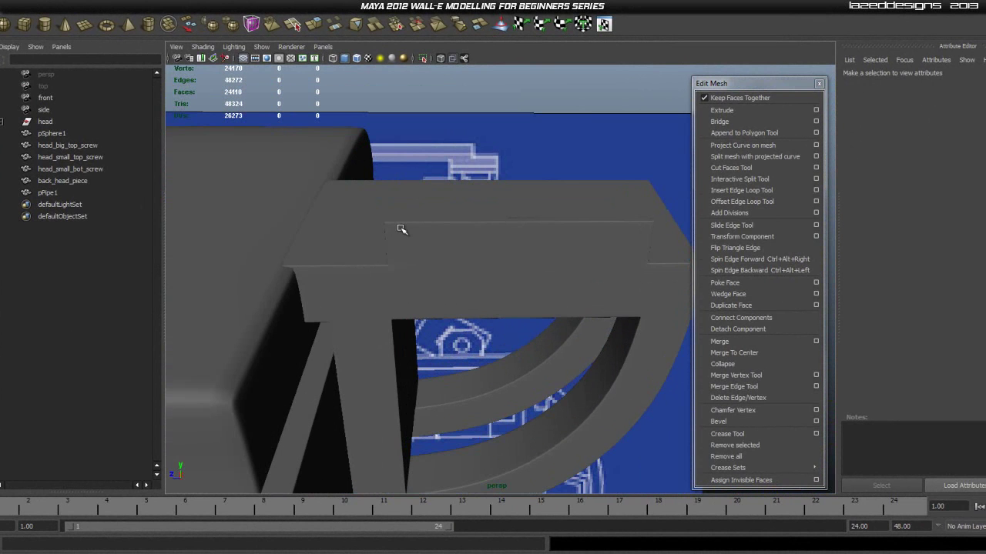
click(400, 229)
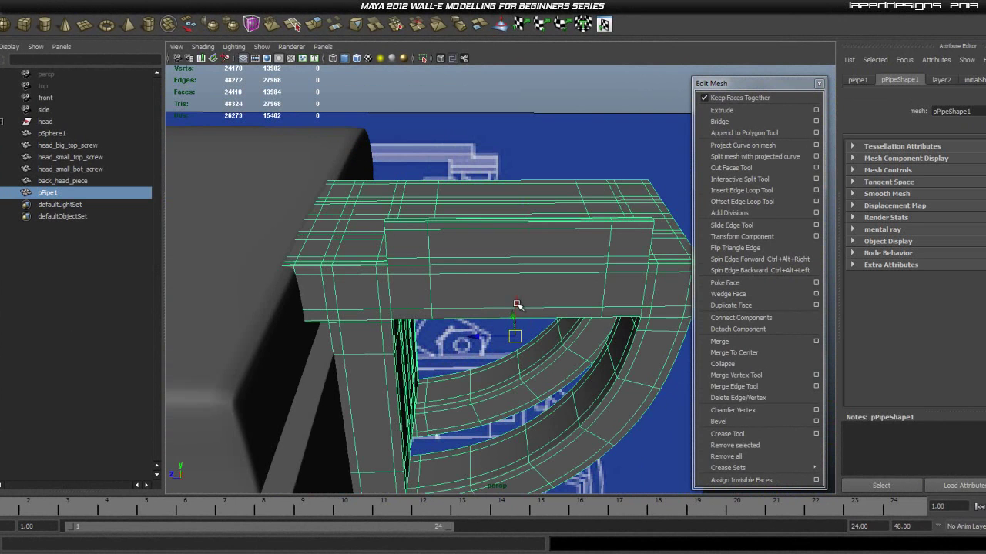
click(456, 157)
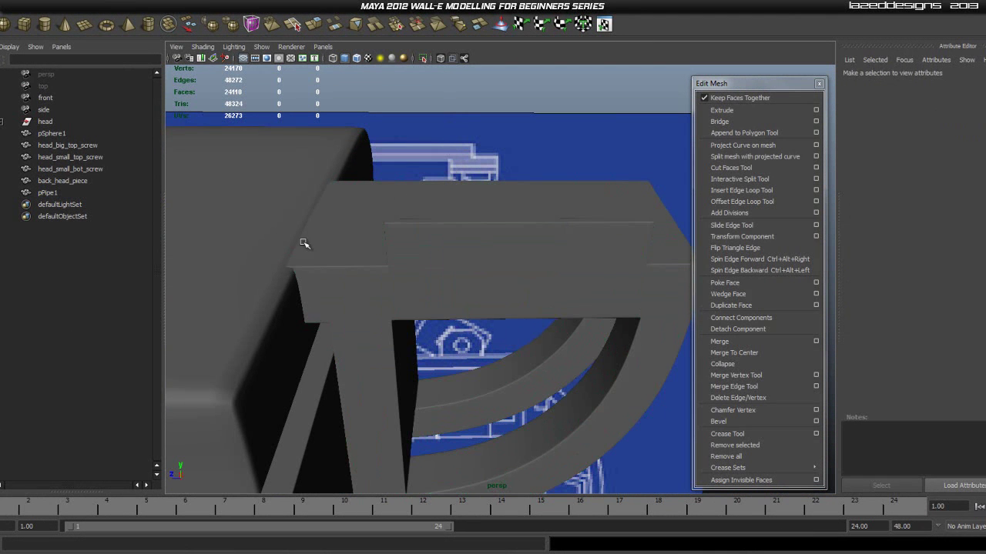
click(324, 247)
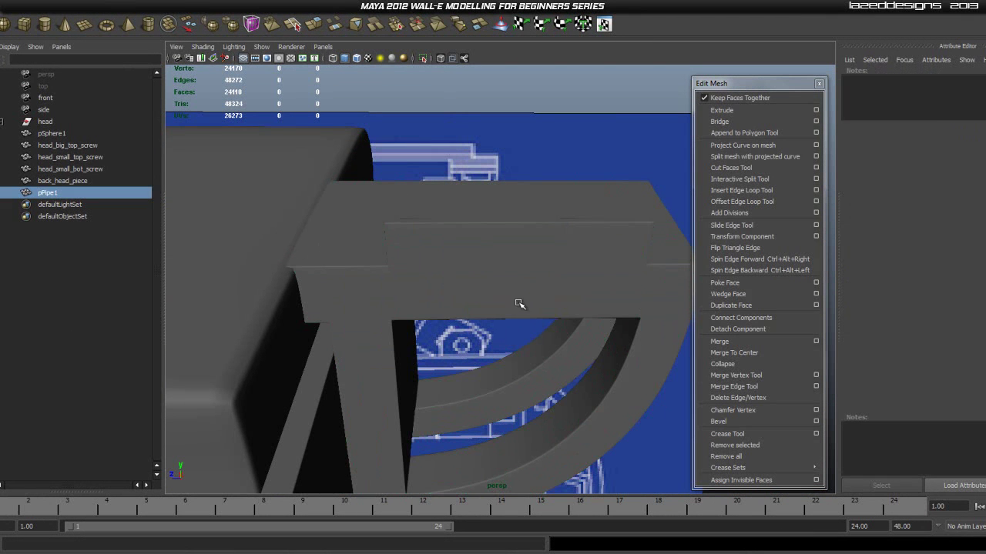
drag(520, 306, 375, 301)
click(488, 167)
scroll(487, 181, down, 3)
alt+drag(369, 255, 517, 259)
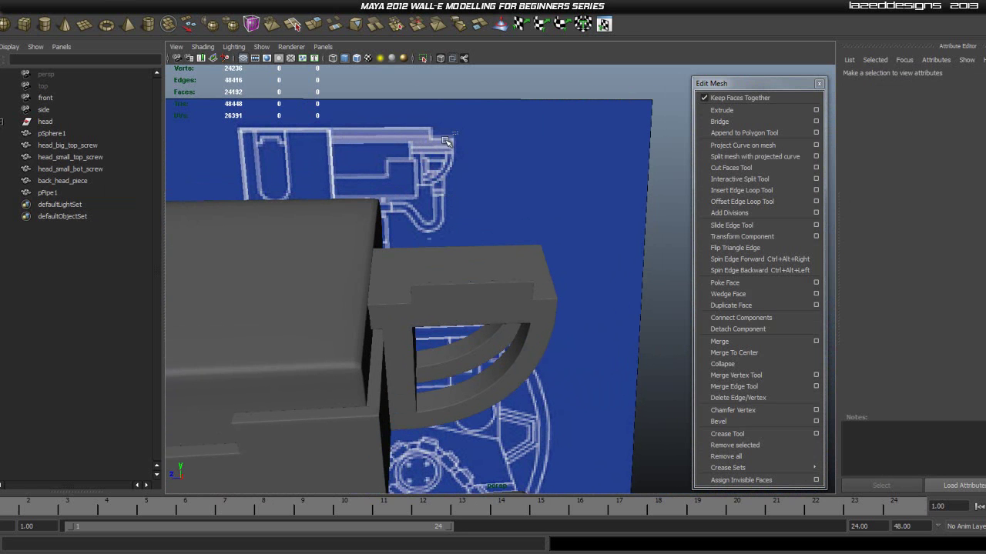
Step: Switch the bracket to face selection and turn off its smooth preview, working from its rear end
click(473, 253)
click(505, 182)
alt+drag(551, 264, 334, 277)
alt+drag(625, 252, 458, 308)
click(463, 283)
right_drag(461, 306, 459, 395)
alt+drag(448, 382, 476, 381)
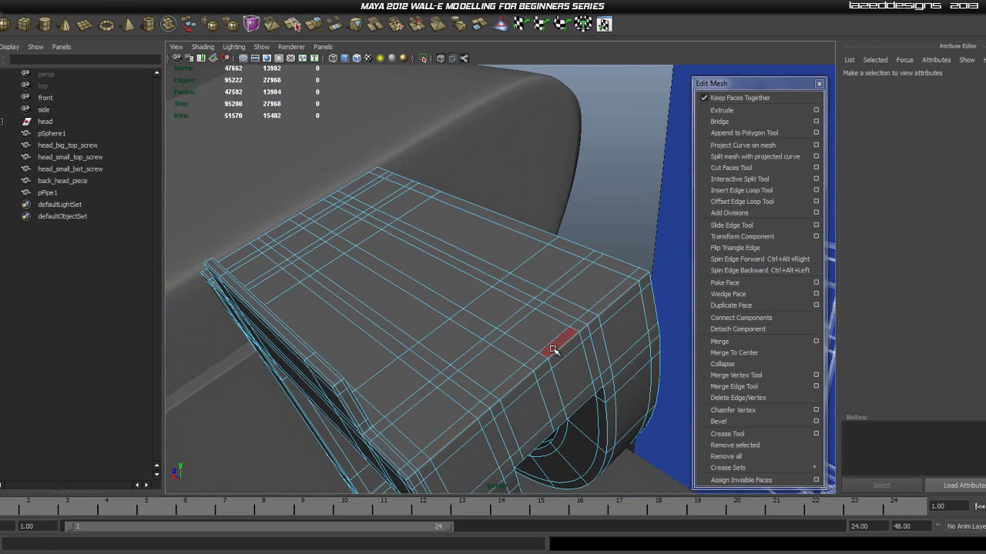
key(1)
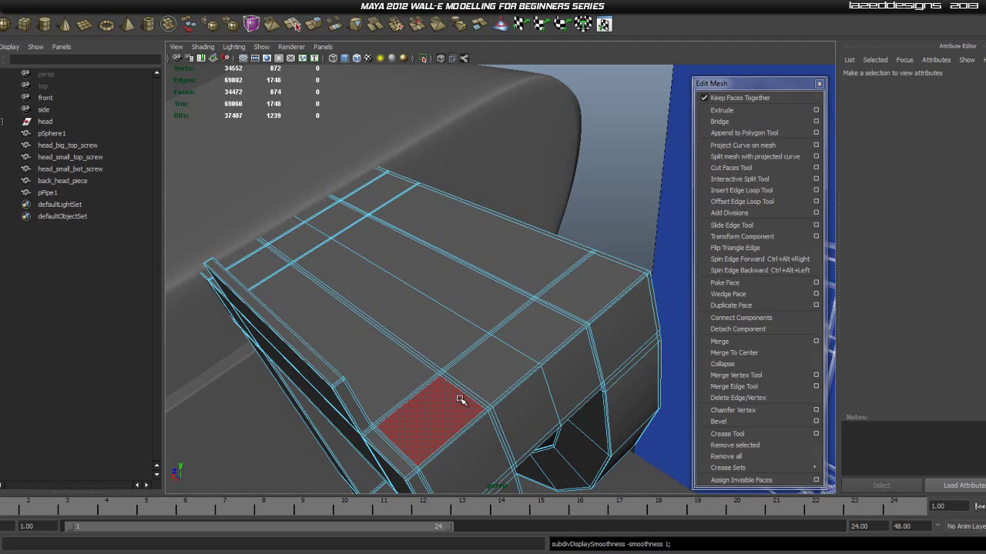
Step: Show the display layers and toggle layer1 and layer2 off and on to check which parts they hold
alt+right_drag(460, 399, 425, 418)
alt+middle_drag(324, 454, 418, 372)
alt+right_drag(418, 372, 323, 448)
alt+drag(368, 423, 461, 352)
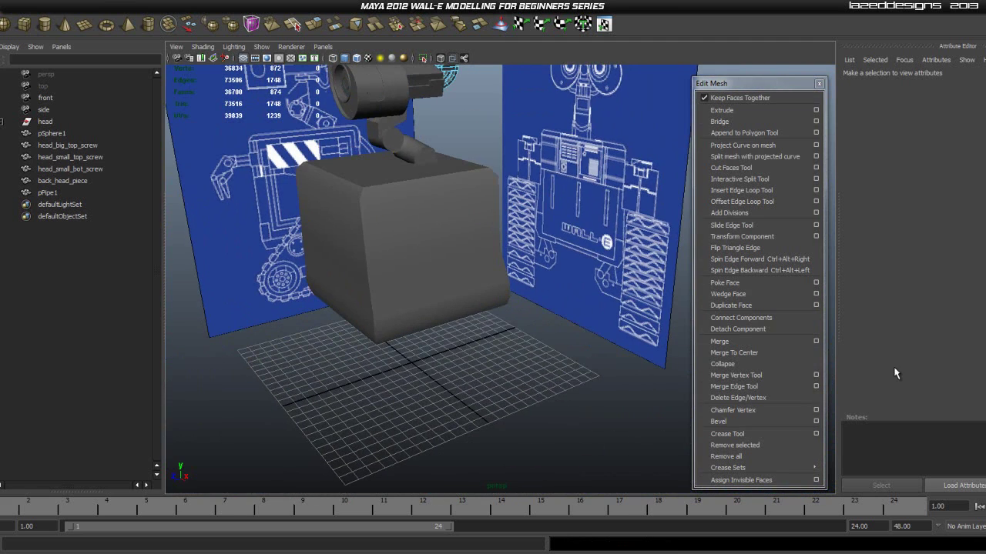
click(469, 280)
key(ctrl+a)
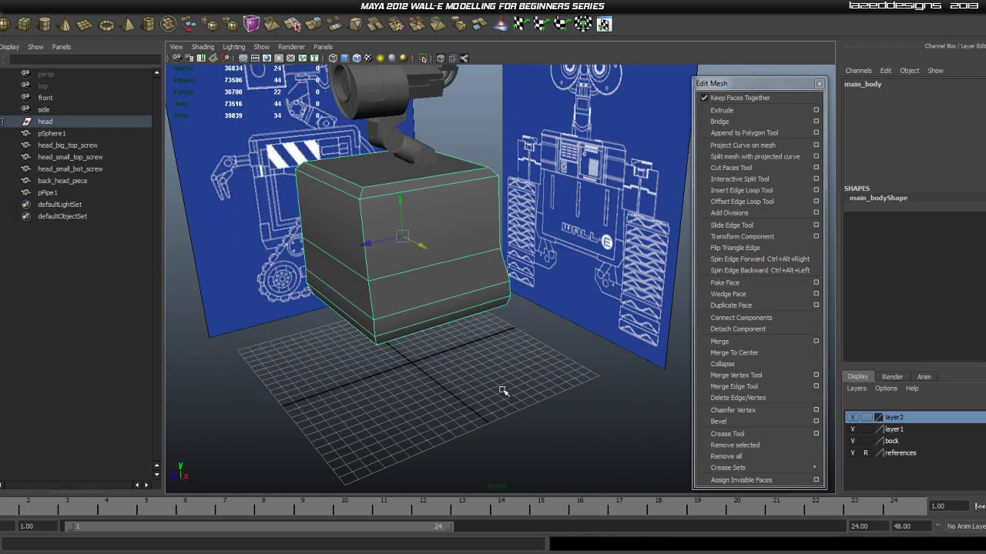
click(501, 390)
click(853, 429)
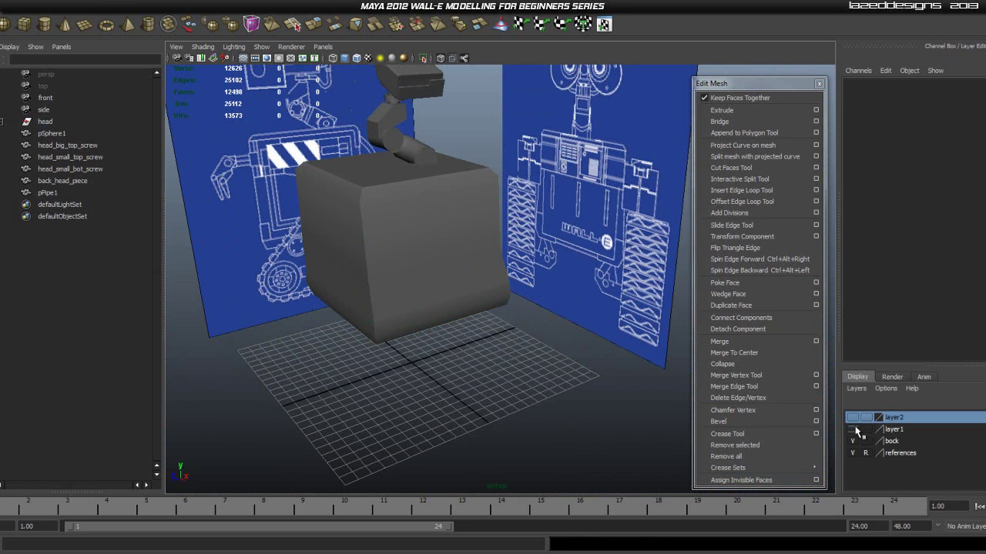
click(853, 429)
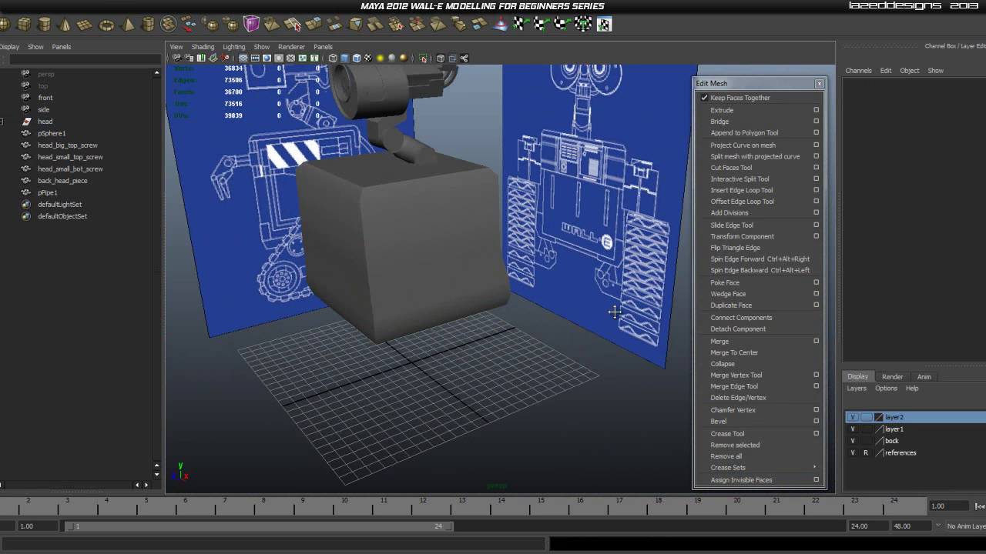
Step: Hide the bock display layer so only the blueprints and the grid remain in the workspace
alt+middle_drag(615, 312, 649, 442)
alt+drag(557, 443, 754, 419)
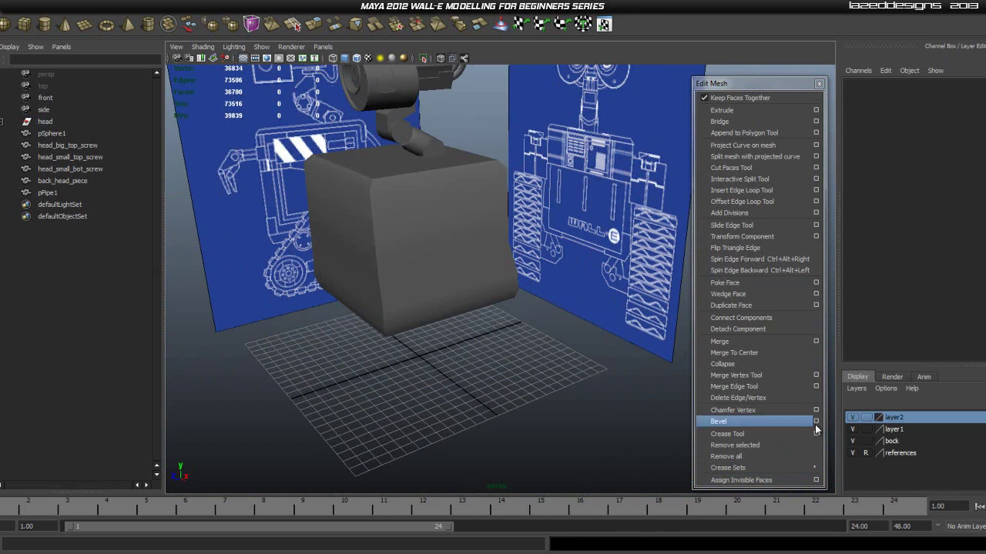
click(852, 441)
Step: Draw a flat rectangular polygon cube near the centre of the grid
scroll(414, 346, up, 5)
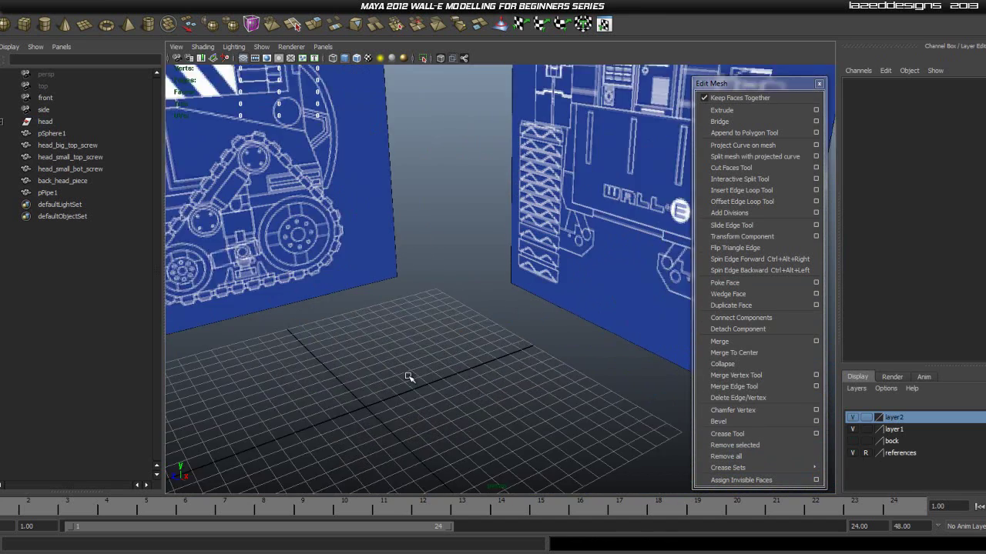
scroll(485, 297, up, 6)
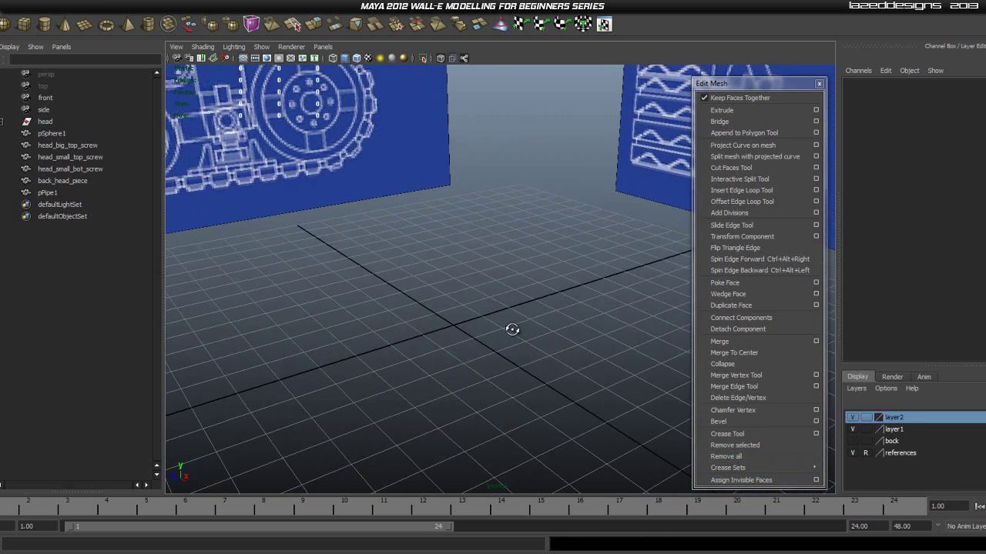
click(23, 26)
drag(552, 266, 445, 364)
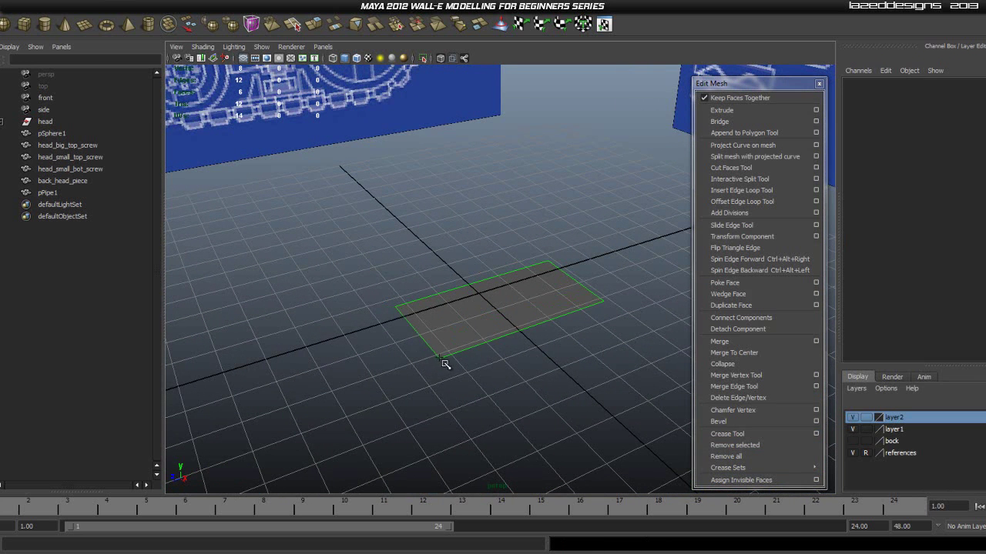
drag(455, 308, 456, 280)
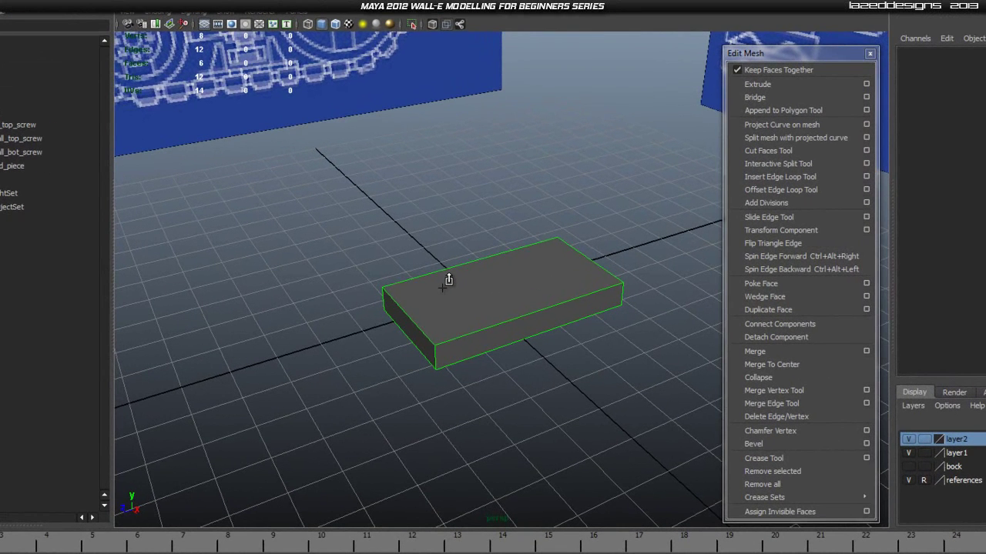
drag(443, 288, 443, 287)
Step: In the side view, move the upper vertices at one end of the block outward to slant that end
key(space)
drag(483, 348, 532, 352)
alt+middle_drag(469, 251, 498, 258)
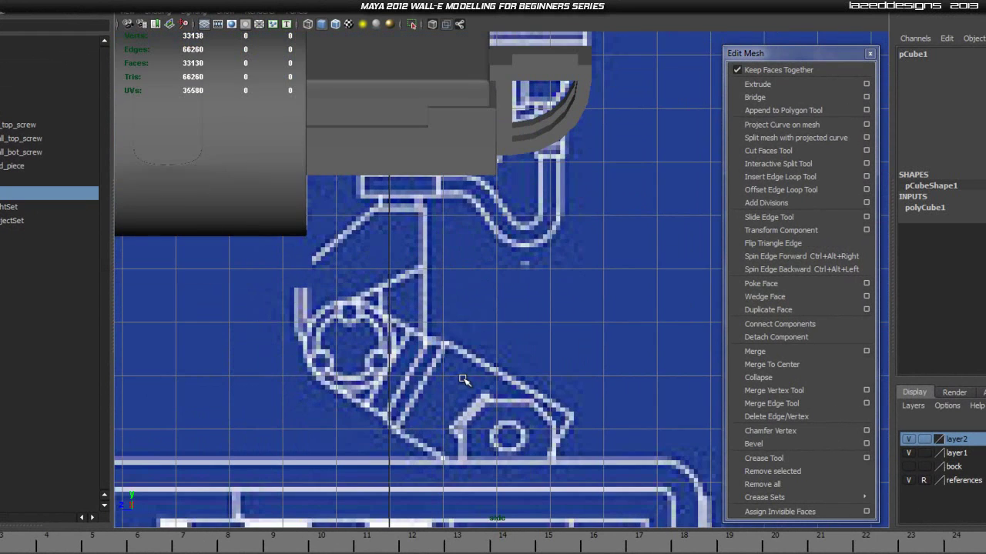
key(f)
scroll(516, 292, down, 4)
alt+middle_drag(521, 291, 500, 306)
scroll(500, 306, up, 1)
alt+middle_drag(571, 319, 519, 293)
scroll(542, 298, up, 2)
scroll(542, 298, up, 4)
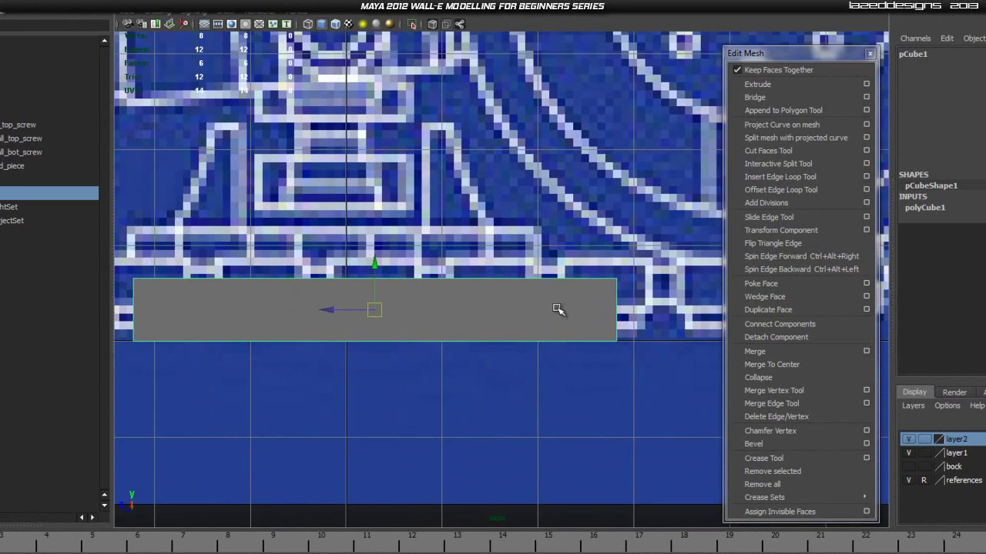
right_click(534, 301)
right_drag(465, 293, 464, 294)
drag(558, 283, 529, 313)
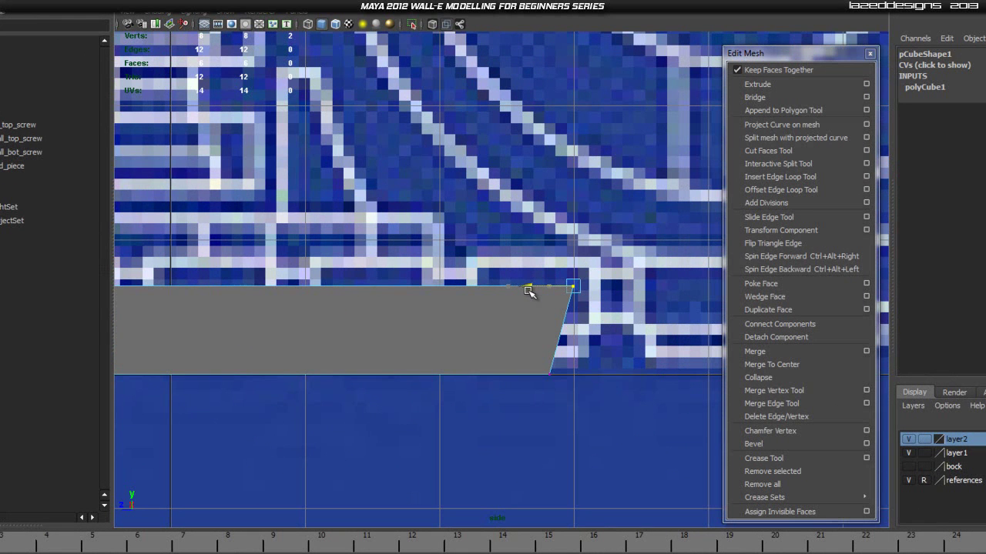
click(614, 379)
Step: Extrude the block's long side face and scale it inward to leave a thin border
alt+middle_drag(390, 365, 537, 348)
mouse_move(495, 317)
right_down()
mouse_move(495, 358)
mouse_move(495, 333)
right_up()
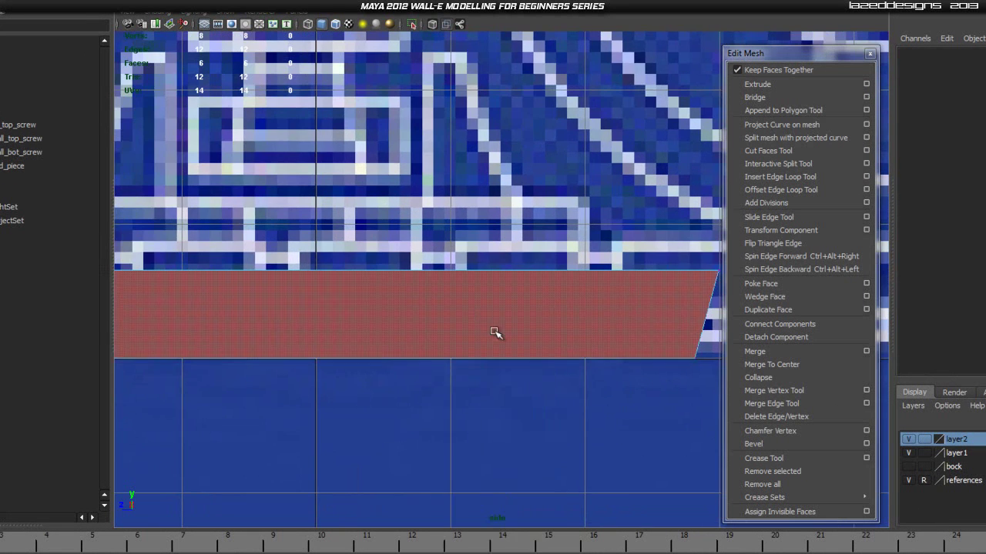
click(495, 332)
scroll(450, 393, down, 3)
scroll(451, 370, up, 3)
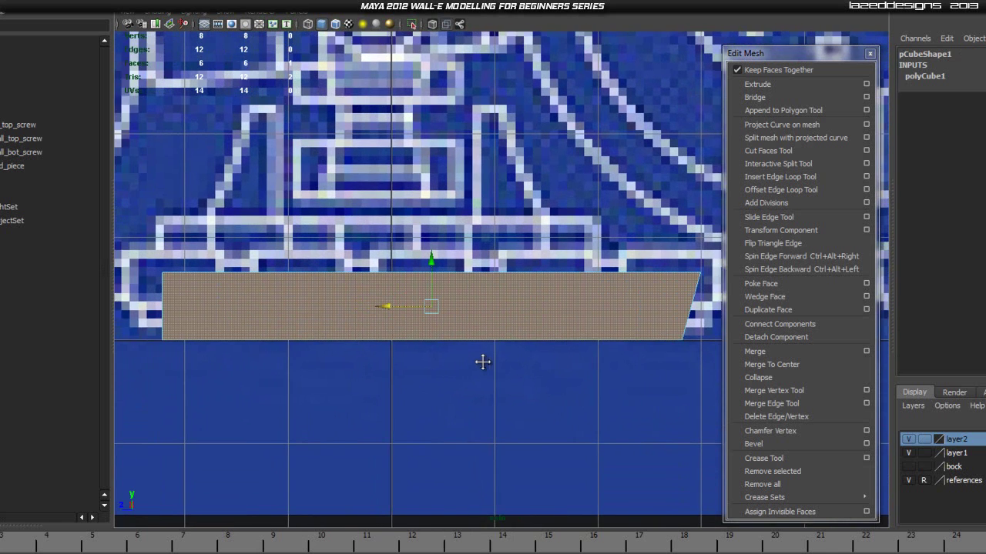
click(762, 86)
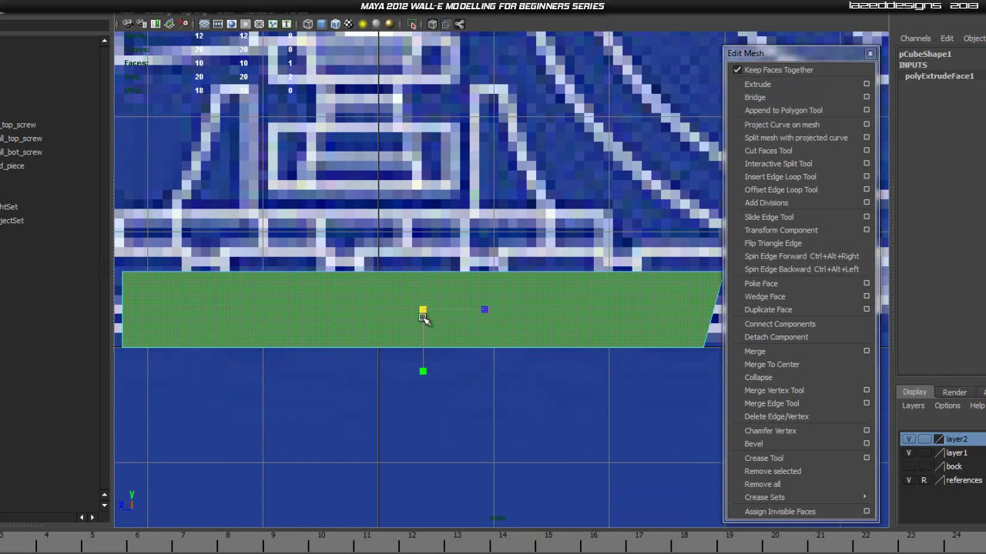
drag(422, 309, 416, 337)
drag(424, 375, 423, 365)
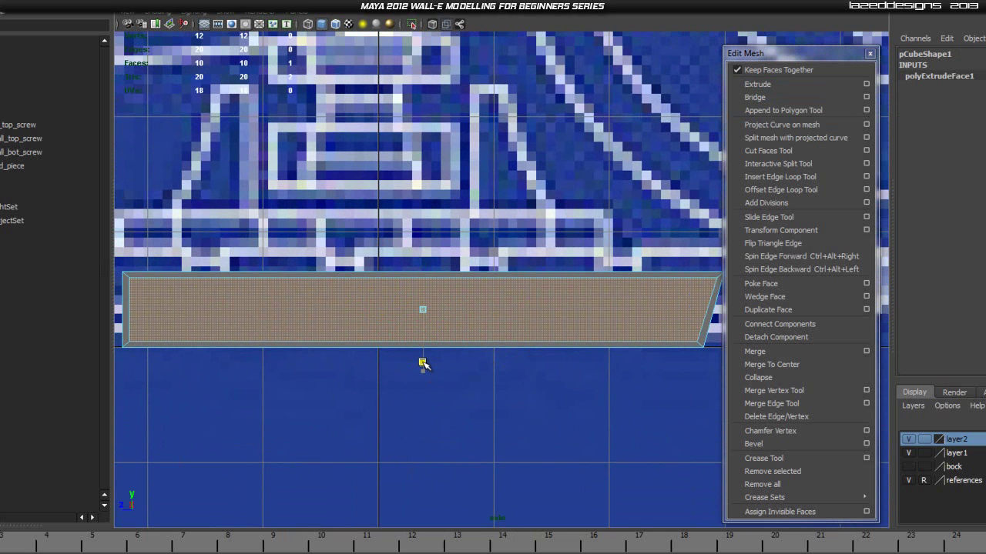
Step: Extrude the inset side face again in the perspective view and pull it slightly outward
click(764, 86)
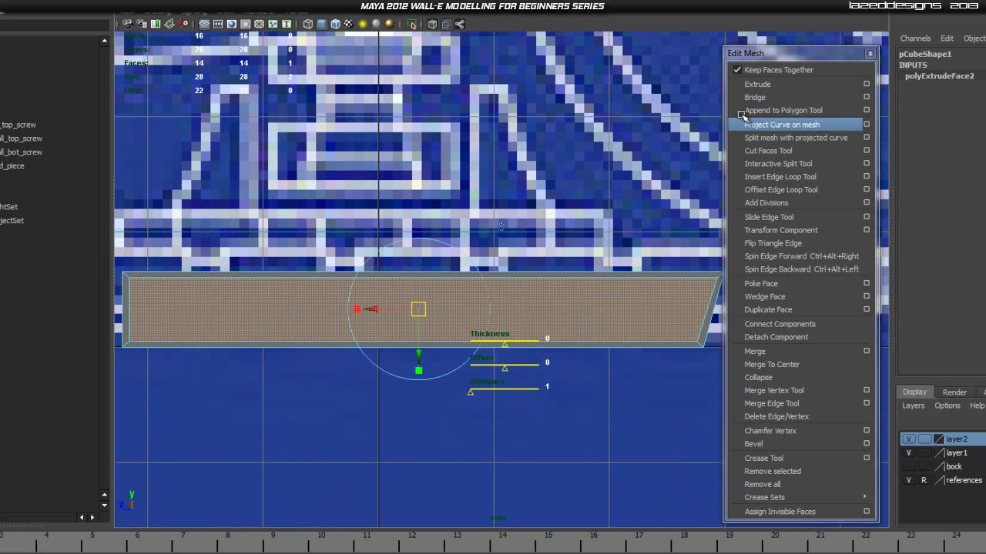
key(space)
drag(448, 328, 451, 301)
alt+drag(481, 402, 537, 389)
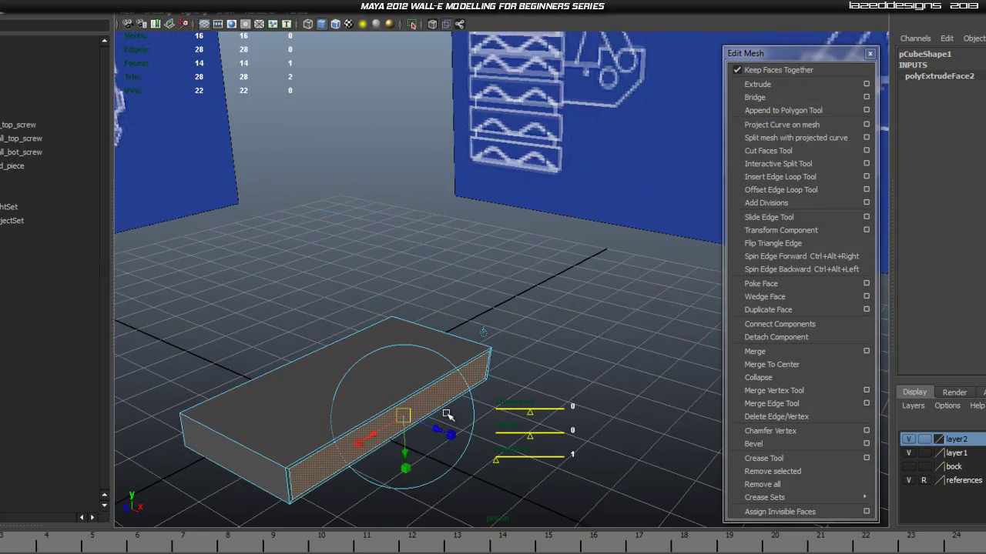
alt+middle_drag(447, 413, 541, 324)
alt+drag(541, 325, 557, 374)
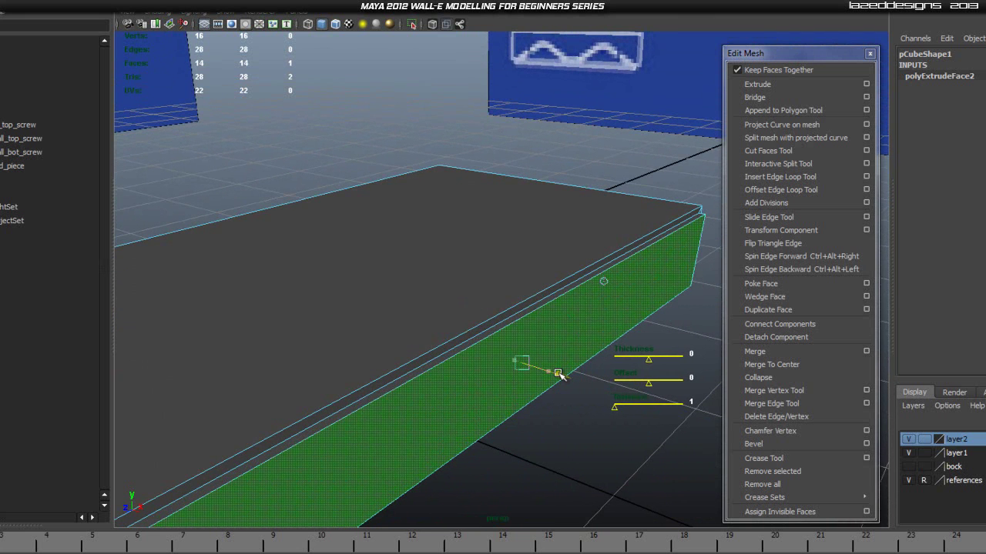
drag(559, 373, 561, 374)
Step: Return the block to object selection and inspect its raised side panel
alt+drag(487, 415, 322, 372)
alt+middle_drag(322, 373, 334, 344)
right_drag(334, 343, 398, 322)
click(528, 391)
alt+drag(528, 391, 583, 400)
click(567, 345)
alt+middle_drag(601, 363, 519, 392)
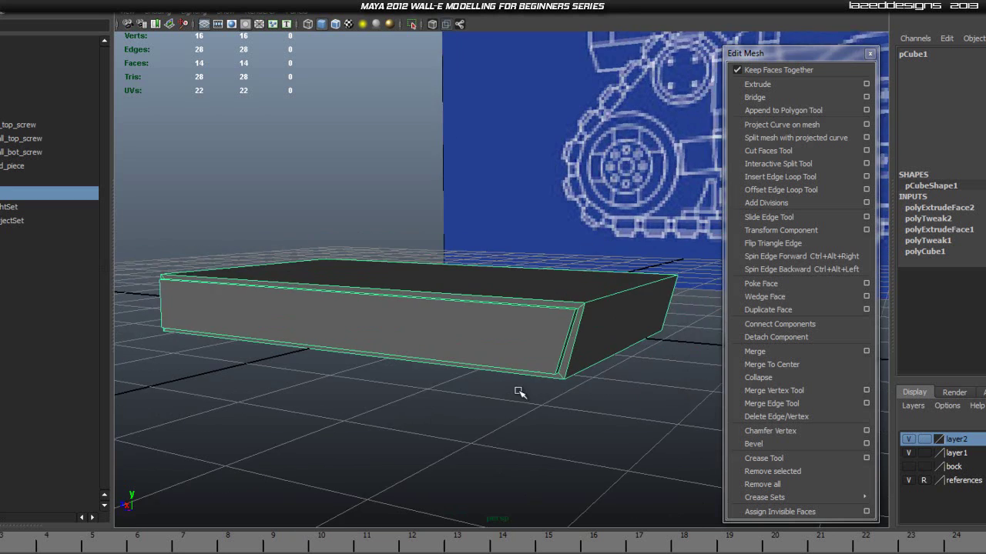
Step: Preview the block with smoothing, switch it back to its unsmoothed display, and examine the slanted corner
alt+right_drag(519, 392, 539, 391)
alt+middle_drag(539, 391, 501, 374)
click(354, 404)
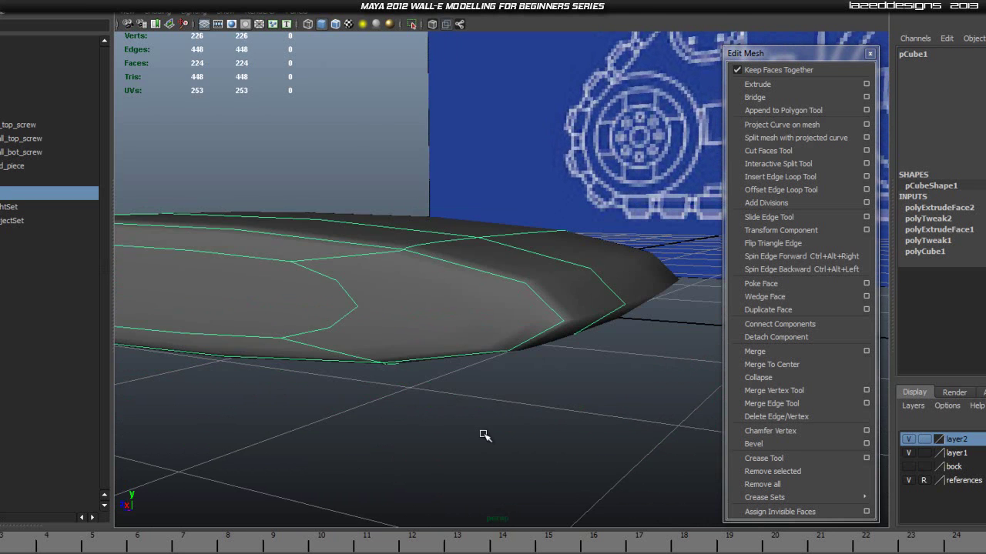
click(479, 433)
alt+right_drag(460, 324, 521, 334)
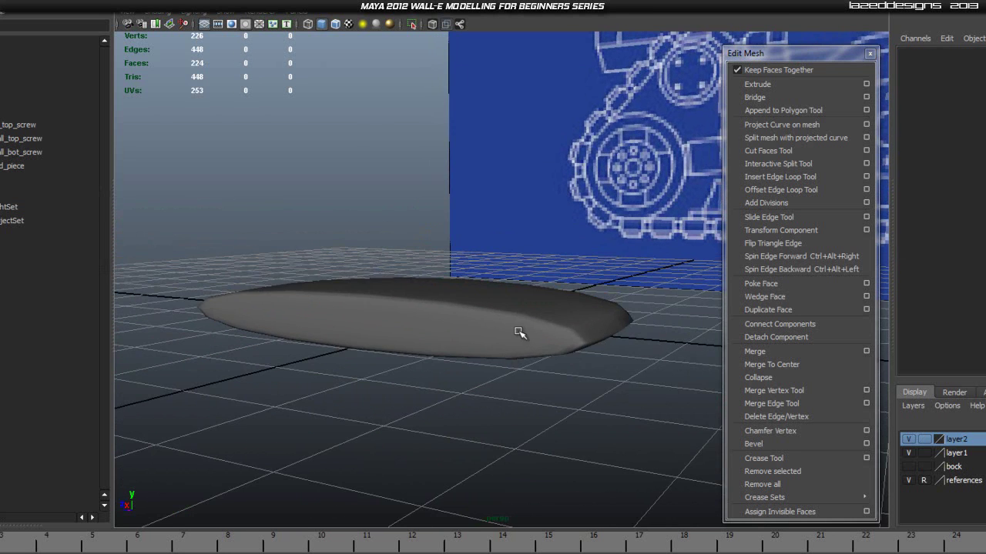
key(ctrl+z)
click(533, 438)
alt+drag(616, 354, 584, 368)
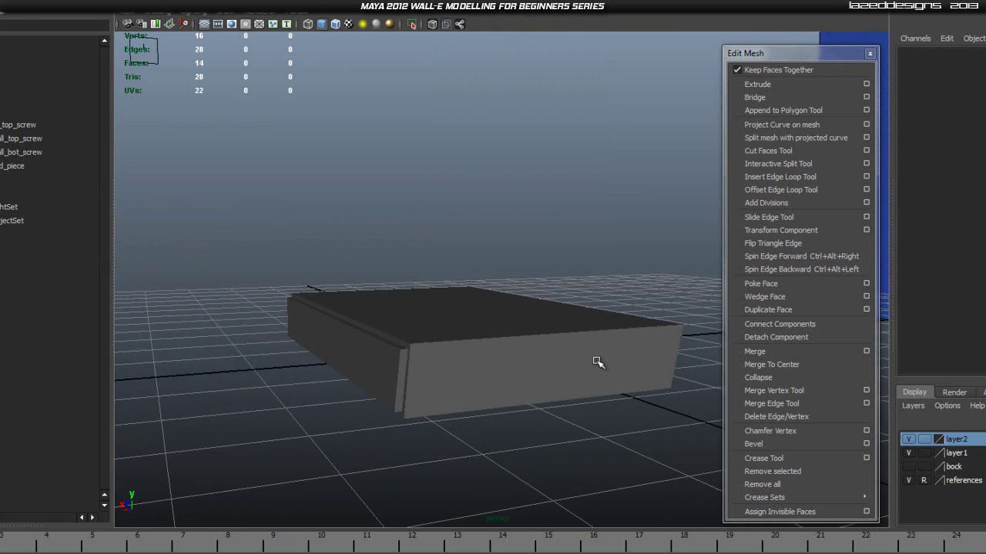
alt+middle_drag(597, 362, 630, 357)
alt+right_drag(420, 377, 477, 360)
alt+drag(436, 383, 523, 315)
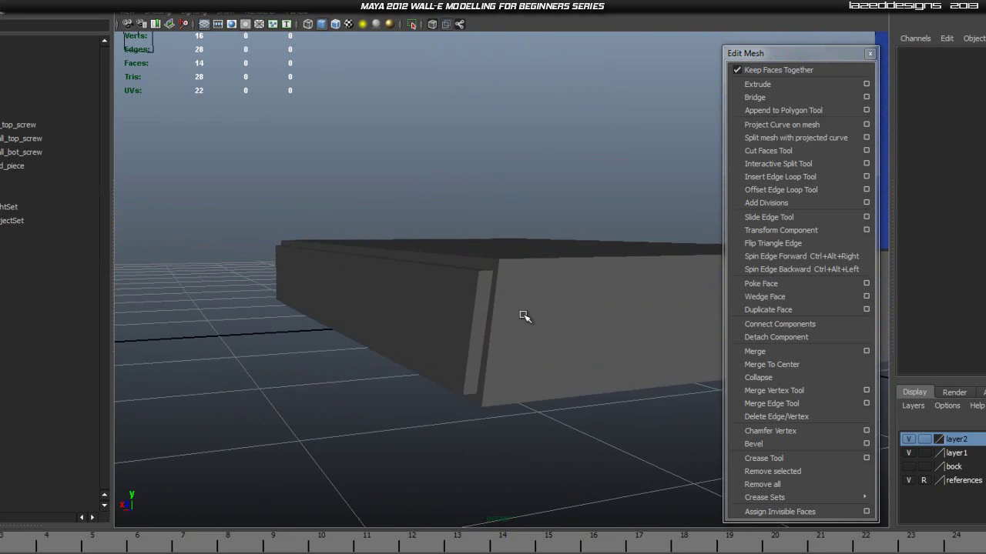
Step: Insert edge loops close to the block's border on the raised-panel side and on the opposite side
click(526, 318)
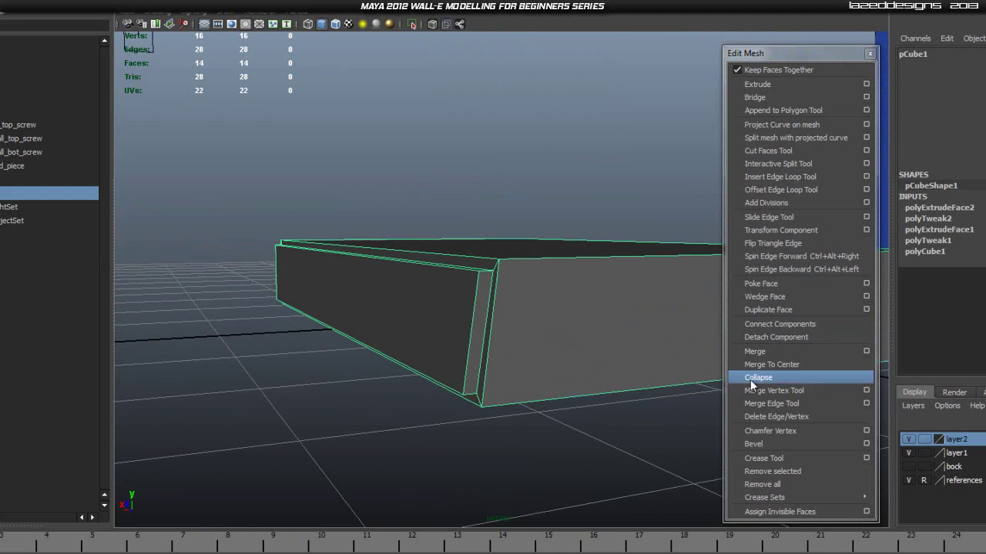
click(775, 178)
scroll(481, 288, up, 3)
alt+drag(482, 288, 475, 299)
alt+drag(385, 363, 393, 275)
click(420, 243)
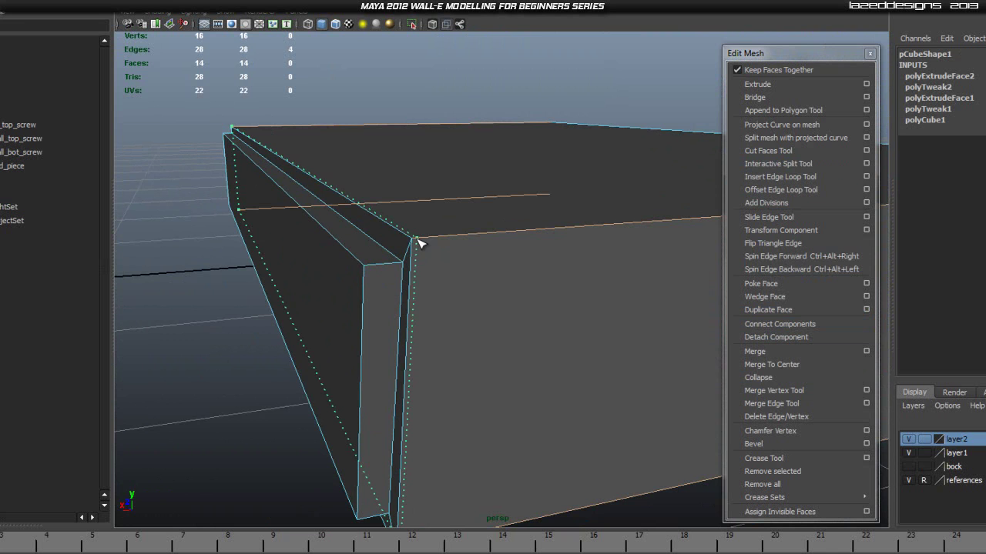
alt+drag(532, 246, 455, 261)
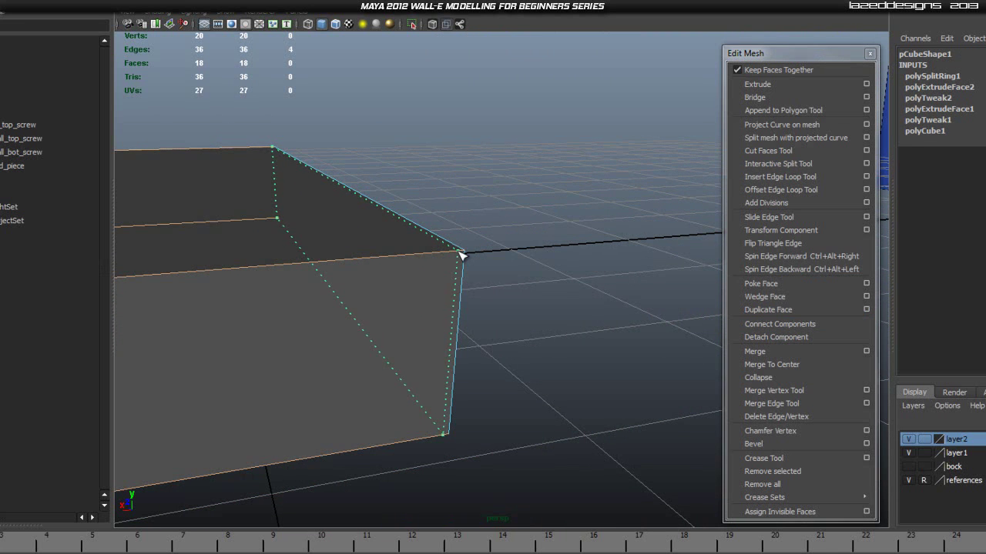
click(460, 254)
alt+drag(528, 266, 313, 343)
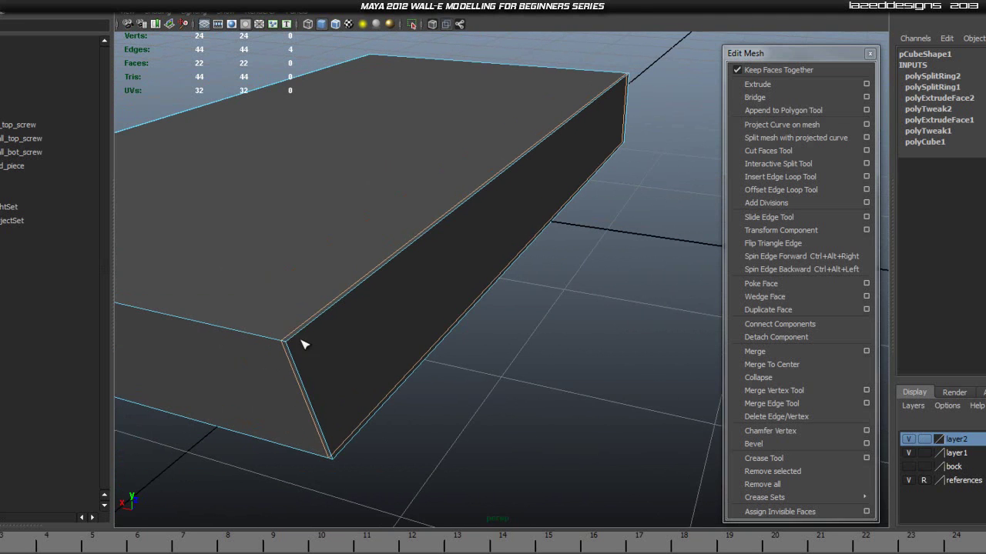
Step: Insert an edge loop close to the slanted end, running across the raised panel
alt+drag(247, 349, 490, 340)
scroll(473, 359, up, 3)
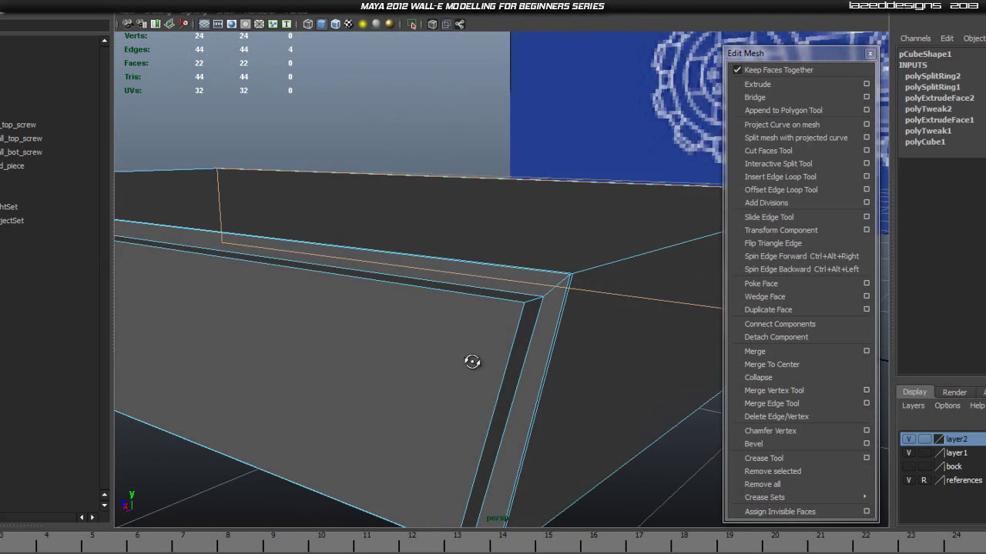
double_click(500, 296)
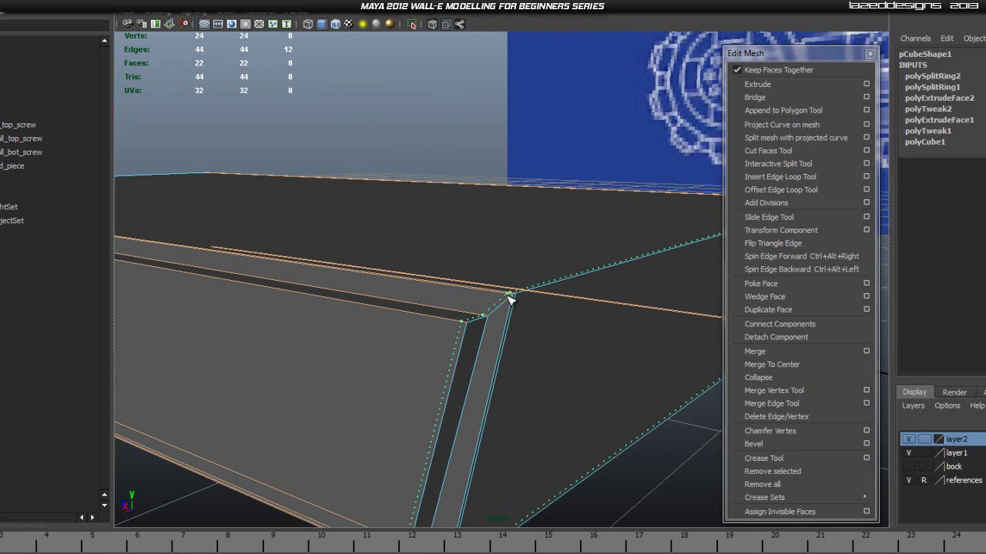
drag(508, 295, 501, 292)
scroll(484, 352, up, 2)
alt+drag(510, 363, 508, 347)
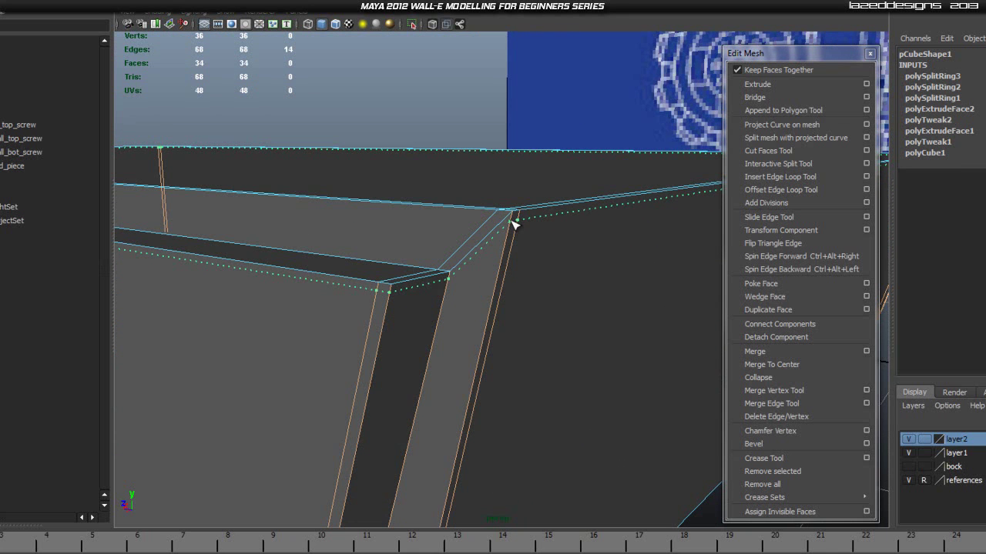
Step: Insert horizontal edge loops just below the block's upper edge and just above its lower edge
click(513, 222)
alt+drag(508, 220, 486, 294)
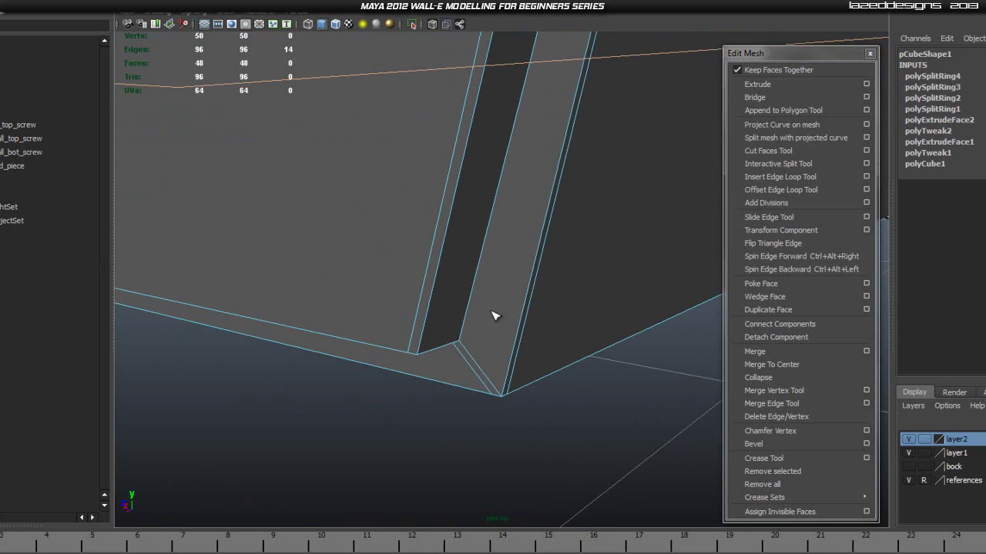
click(509, 378)
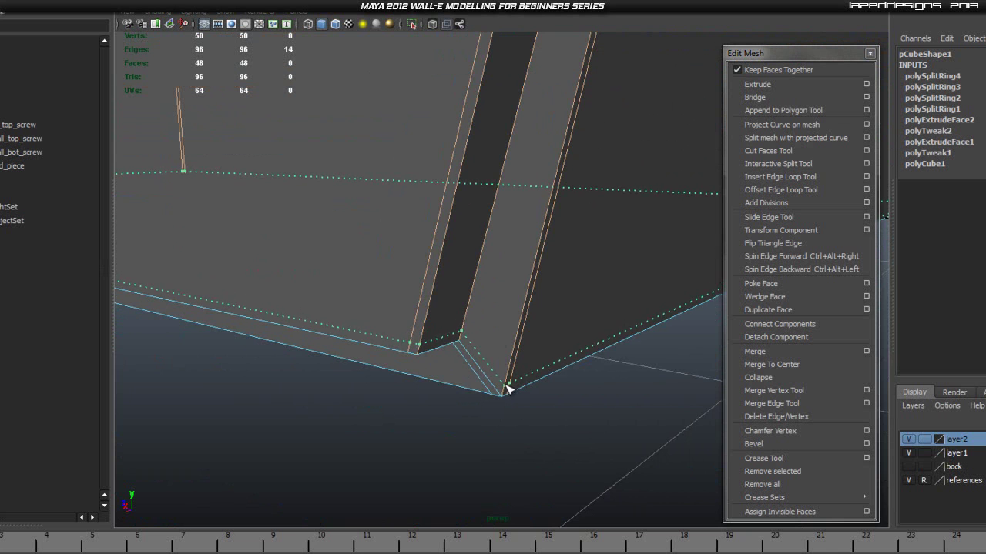
drag(507, 392, 537, 360)
Step: Insert the remaining supporting edge loops around the raised panel's rim and inspect the block's corners
alt+drag(560, 228, 390, 303)
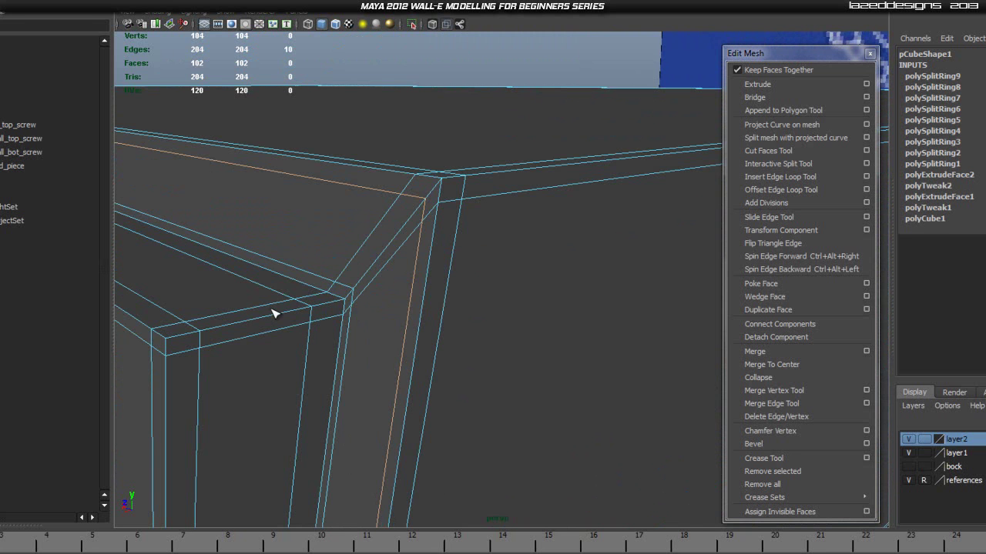
alt+drag(198, 356, 354, 306)
alt+middle_drag(354, 305, 306, 353)
alt+drag(369, 288, 498, 315)
alt+drag(445, 350, 505, 221)
click(385, 333)
alt+middle_drag(505, 221, 511, 208)
alt+drag(631, 243, 426, 288)
alt+middle_drag(426, 288, 419, 250)
alt+middle_drag(442, 336, 439, 319)
alt+right_drag(439, 319, 470, 316)
alt+drag(398, 387, 529, 267)
alt+middle_drag(559, 159, 513, 267)
alt+drag(477, 306, 480, 290)
alt+middle_drag(493, 215, 490, 263)
alt+middle_drag(490, 152, 481, 237)
alt+drag(481, 237, 480, 270)
Step: Return the block to object selection and turn on its smooth preview to check the sharpened edges
right_drag(463, 307, 527, 292)
click(649, 297)
click(551, 367)
key(3)
click(573, 410)
alt+drag(573, 411, 523, 367)
click(443, 387)
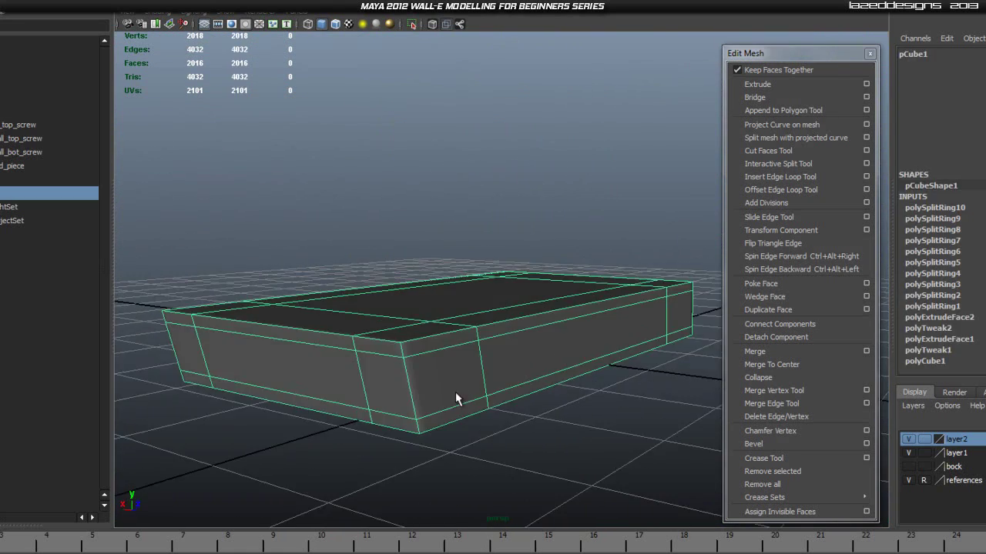
Step: Compare the block's edge loops without smoothing from several sides and turn the smooth preview back on
key(1)
scroll(450, 400, up, 10)
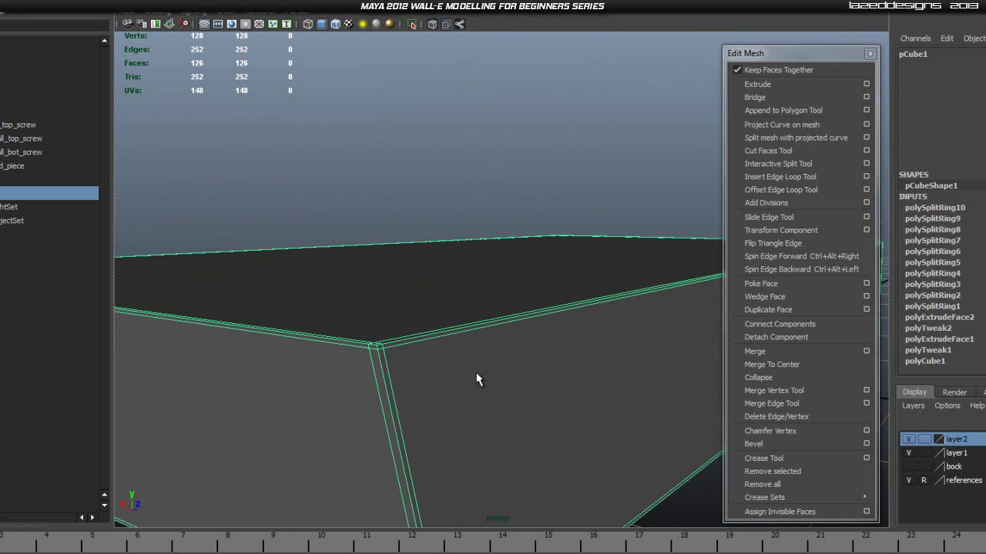
scroll(466, 380, up, 3)
scroll(466, 380, down, 2)
alt+middle_drag(463, 370, 437, 241)
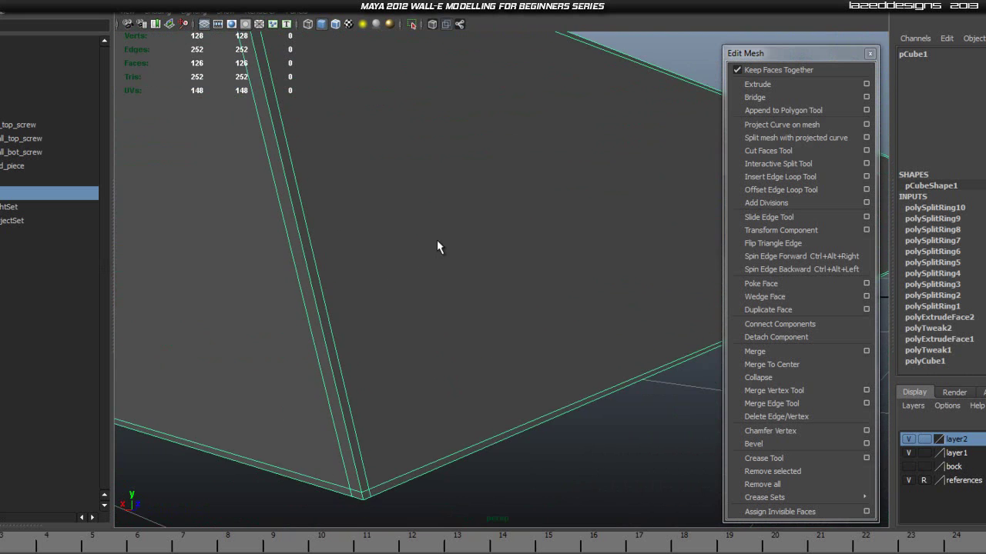
alt+drag(410, 426, 409, 401)
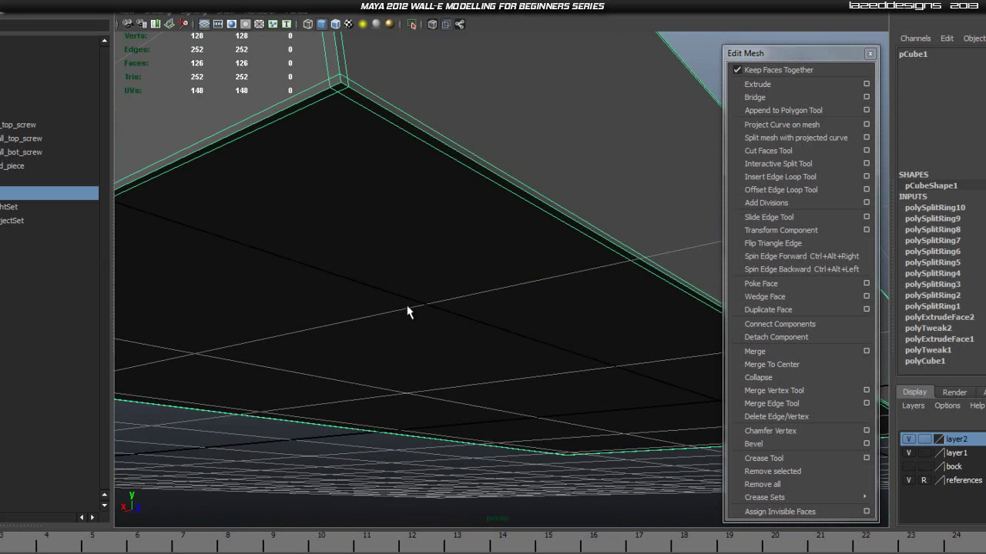
key(3)
right_drag(429, 282, 472, 266)
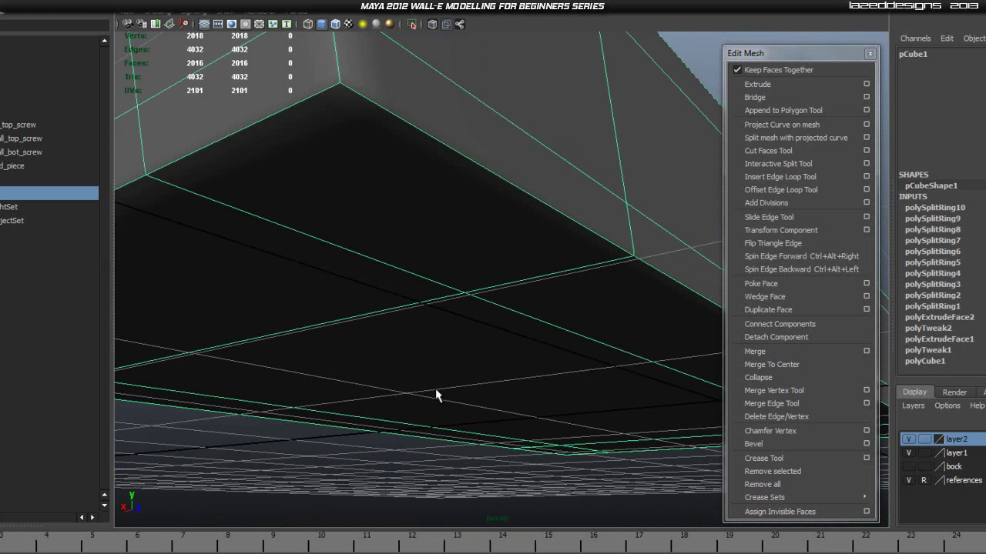
Step: Inspect the smoothed block from below and at the end corner of its raised side panel
scroll(435, 390, down, 3)
click(327, 331)
alt+drag(327, 336, 278, 350)
alt+middle_drag(278, 350, 378, 347)
scroll(350, 334, up, 2)
scroll(321, 351, up, 3)
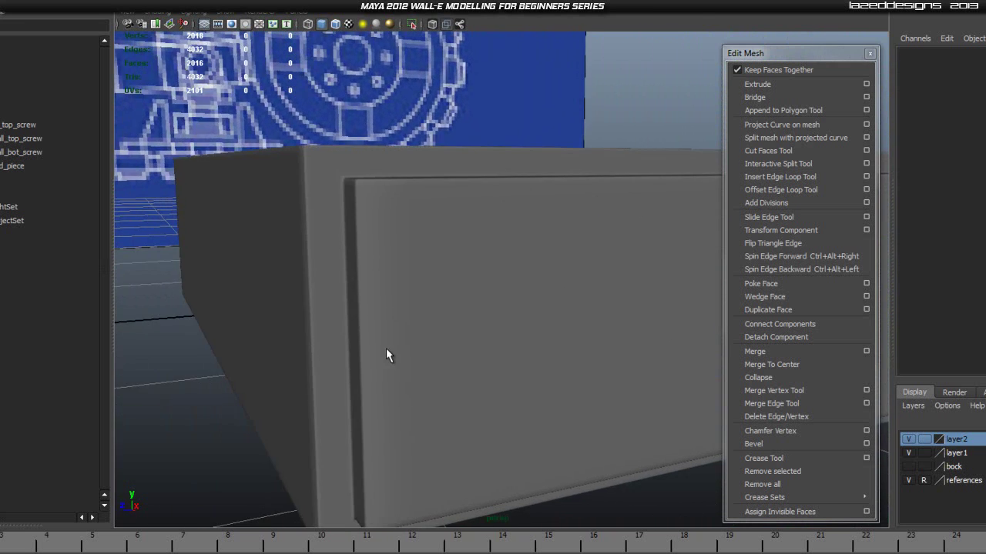
Step: Turn off the block's smooth preview and shift the edge loop at the raised panel's end slightly toward the panel's outer corner
click(369, 347)
key(3)
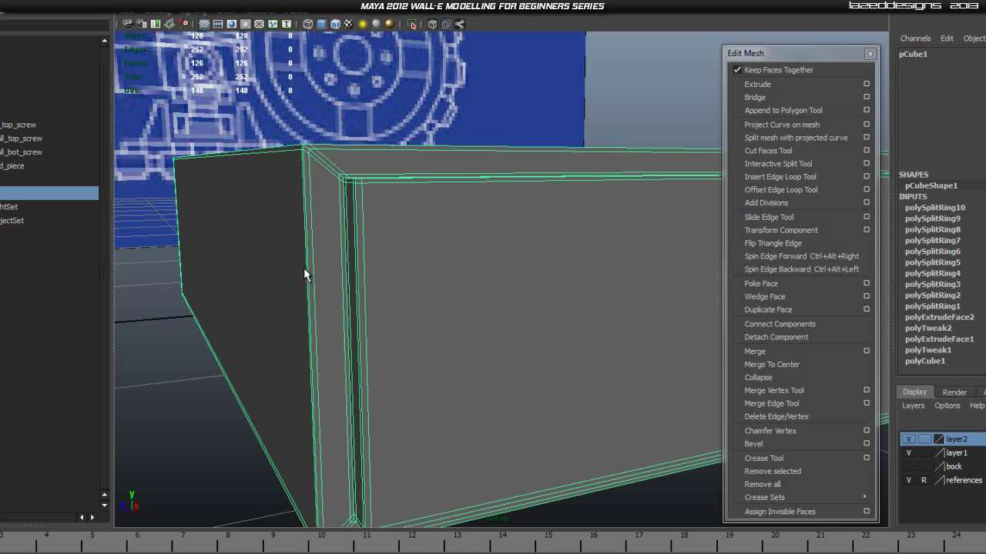
alt+drag(317, 267, 332, 290)
key(1)
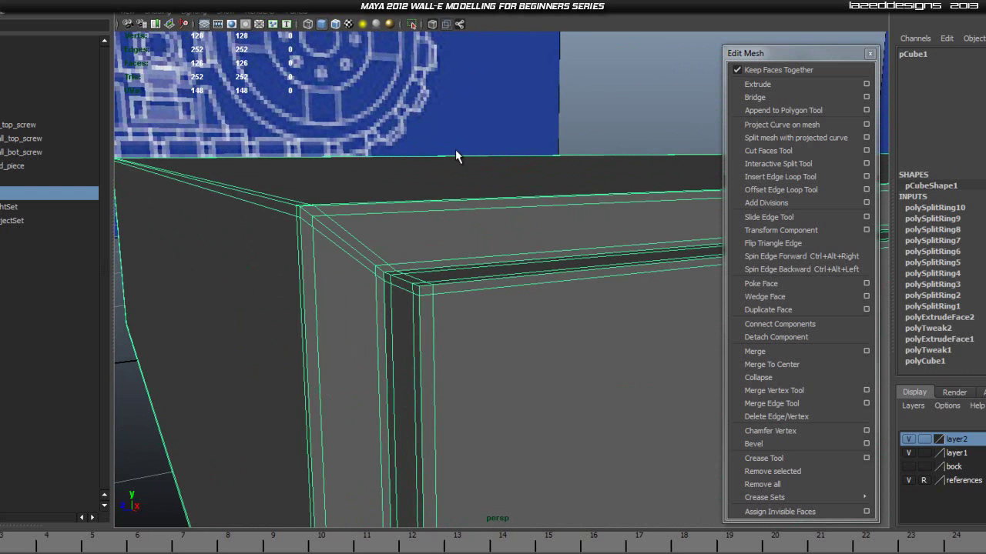
right_drag(432, 330, 440, 312)
double_click(434, 336)
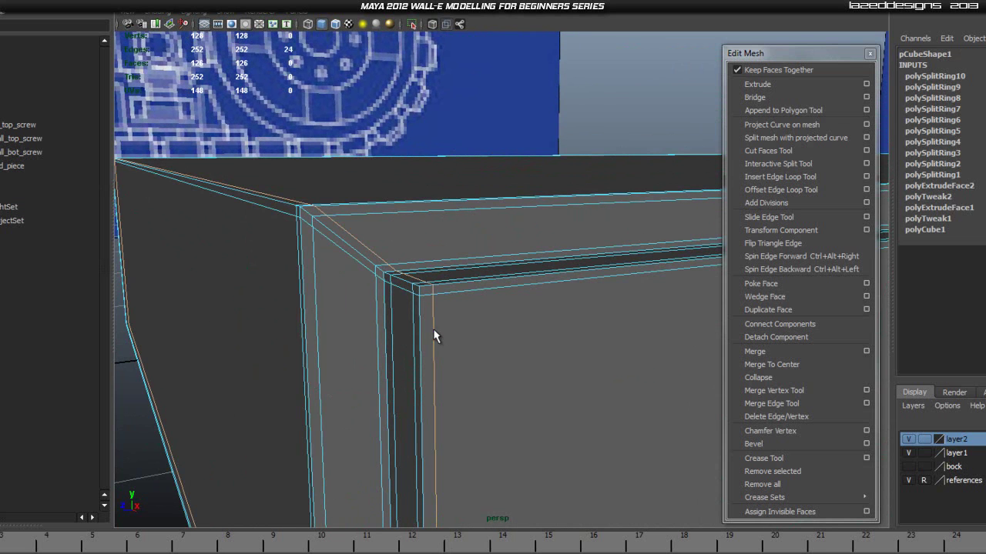
key(w)
drag(127, 318, 123, 317)
Step: Return to object selection and check the adjusted panel corner with the block smoothed
right_drag(428, 355, 488, 337)
click(504, 126)
scroll(510, 137, down, 5)
alt+drag(541, 323, 526, 339)
alt+drag(459, 351, 517, 342)
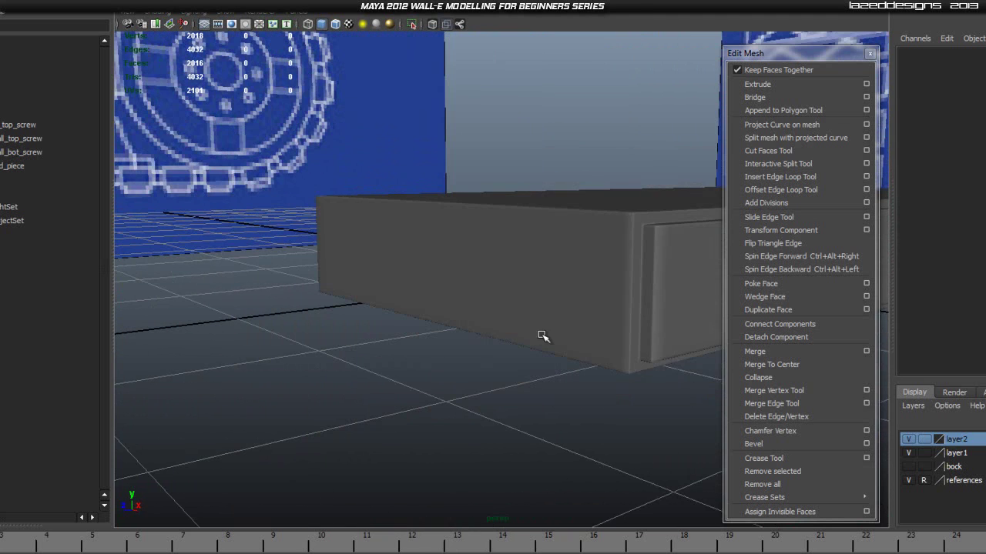
Step: Turn off the smooth preview and move the edge loop around the raised panel's base closer to the base corner
click(592, 300)
alt+middle_drag(592, 298, 543, 305)
key(1)
click(618, 389)
scroll(630, 393, up, 5)
alt+right_drag(630, 393, 606, 359)
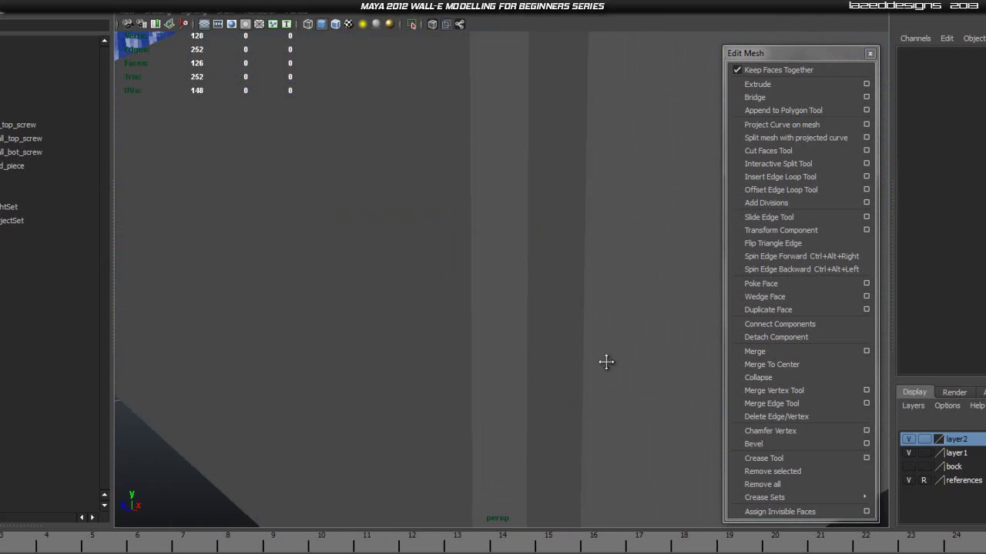
click(606, 361)
scroll(537, 323, up, 5)
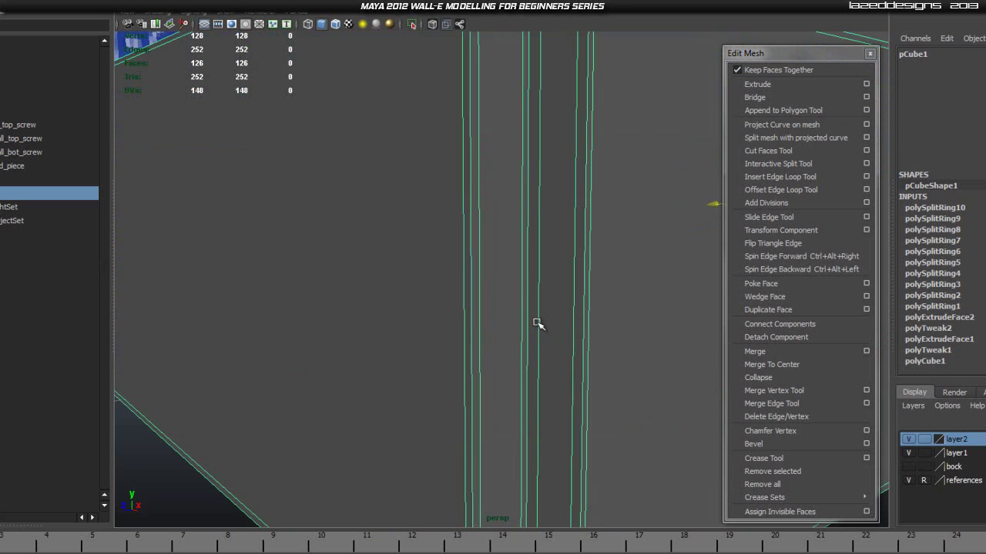
click(543, 290)
double_click(538, 292)
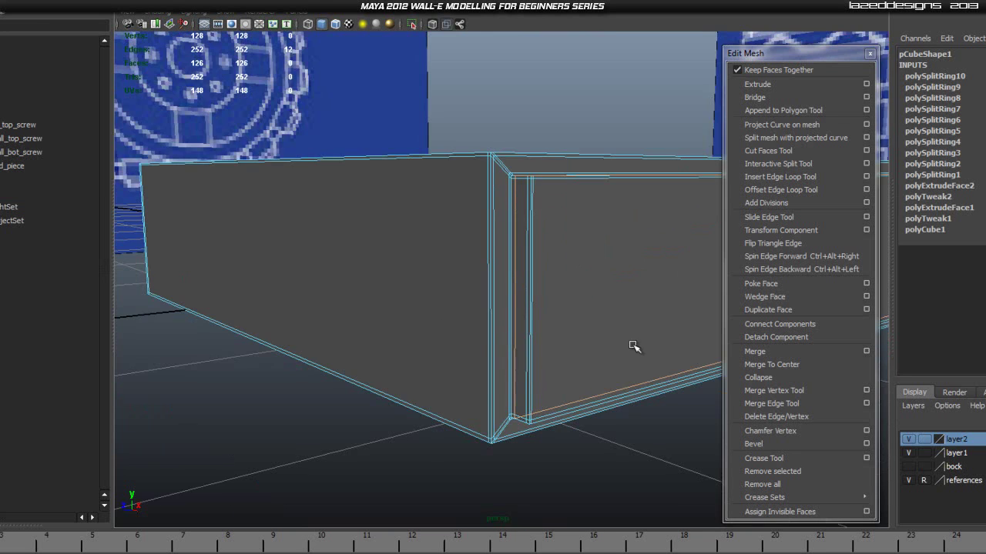
scroll(552, 345, up, 2)
scroll(553, 345, down, 4)
scroll(668, 270, down, 3)
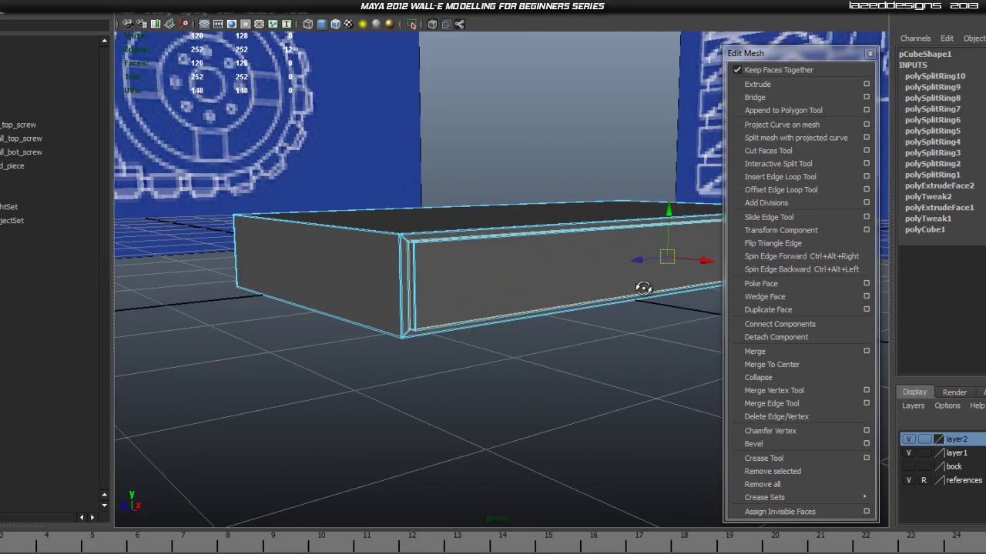
alt+drag(639, 286, 662, 290)
alt+middle_drag(662, 291, 602, 300)
alt+drag(602, 301, 545, 322)
scroll(596, 325, up, 5)
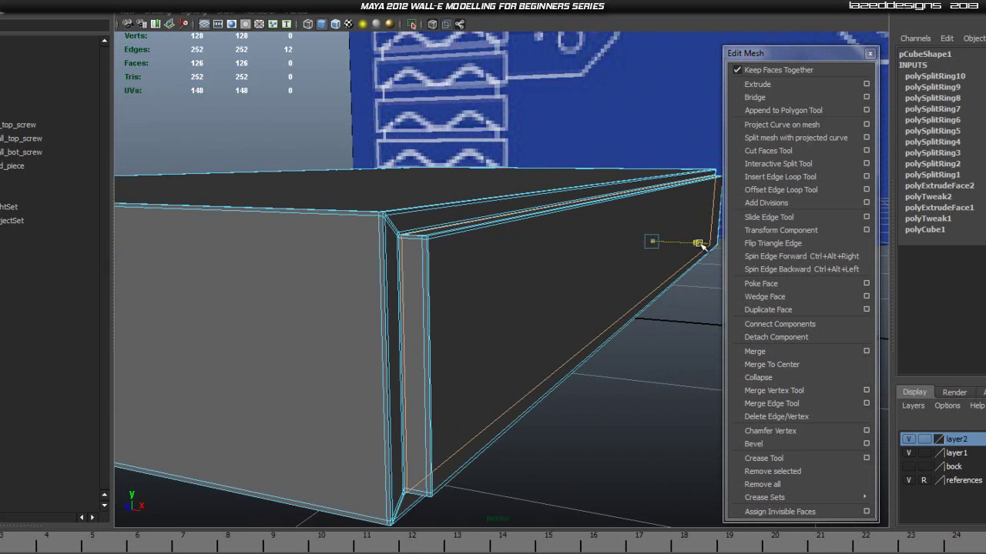
Step: Return the block to object selection and turn its smooth preview back on
right_drag(497, 291, 541, 270)
click(549, 338)
key(3)
click(641, 436)
Step: Examine the whole smoothed block and its edges from the slanted end and raised panel side
scroll(673, 346, down, 3)
alt+drag(674, 344, 734, 330)
scroll(622, 350, down, 5)
click(564, 335)
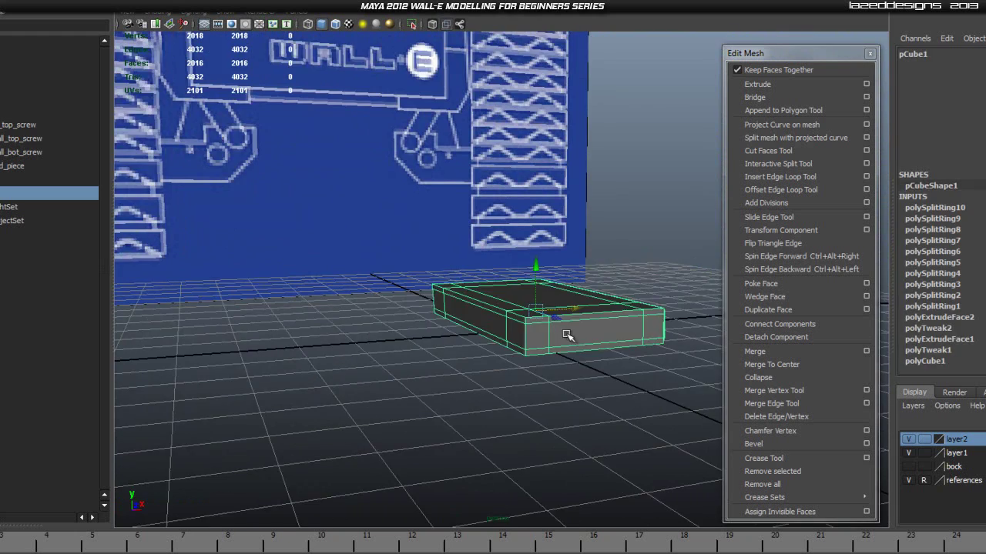
scroll(580, 398, up, 3)
click(587, 443)
scroll(593, 431, up, 4)
click(594, 431)
alt+drag(579, 418, 574, 385)
Step: Raise the block from the grid up to the U-shaped bracket at WALL-E's eye
scroll(582, 405, down, 4)
scroll(576, 308, down, 4)
alt+middle_drag(576, 277, 550, 359)
scroll(549, 359, down, 3)
alt+drag(549, 359, 519, 341)
scroll(519, 341, down, 6)
alt+middle_drag(551, 285, 563, 359)
alt+drag(562, 359, 496, 67)
alt+middle_drag(561, 140, 551, 377)
alt+drag(552, 378, 344, 266)
alt+middle_drag(343, 267, 498, 285)
scroll(497, 286, up, 8)
alt+drag(497, 286, 456, 274)
Step: Apply the U-shaped bracket's rotation value to the block
click(493, 287)
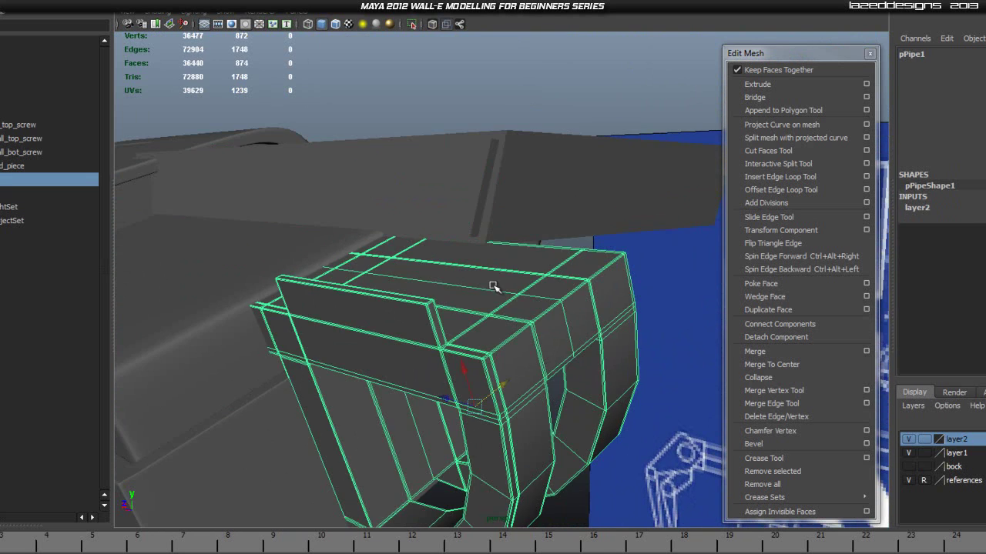
key(ctrl+a)
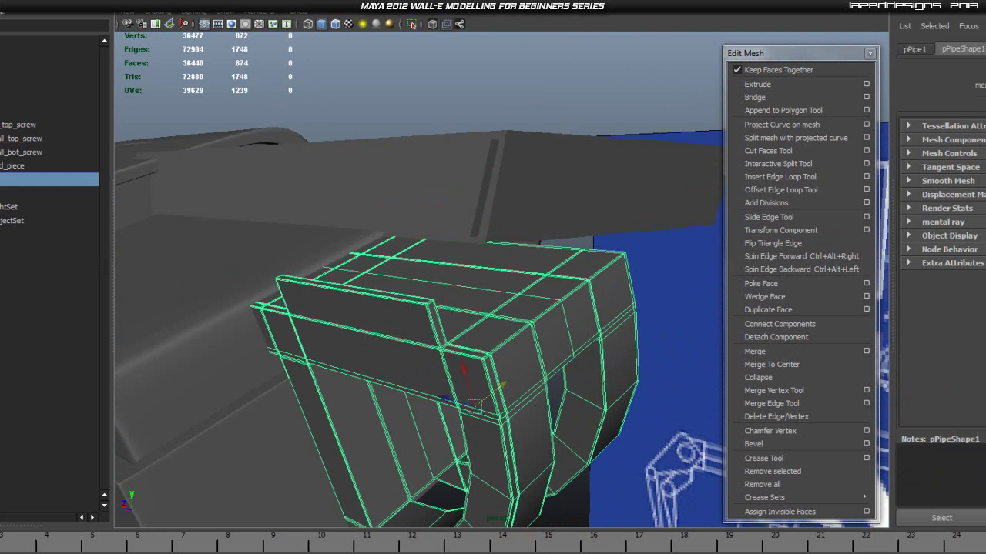
key(ctrl+a)
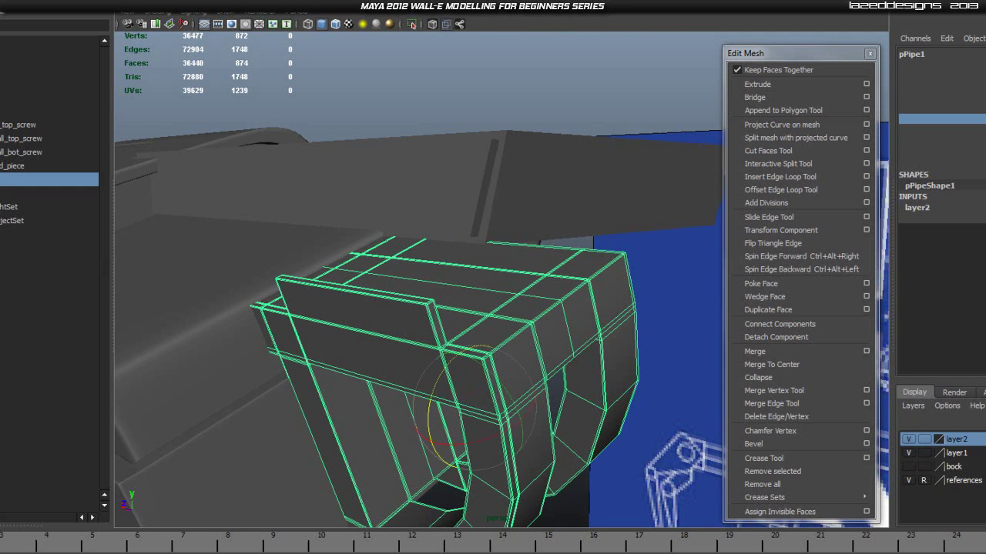
click(559, 188)
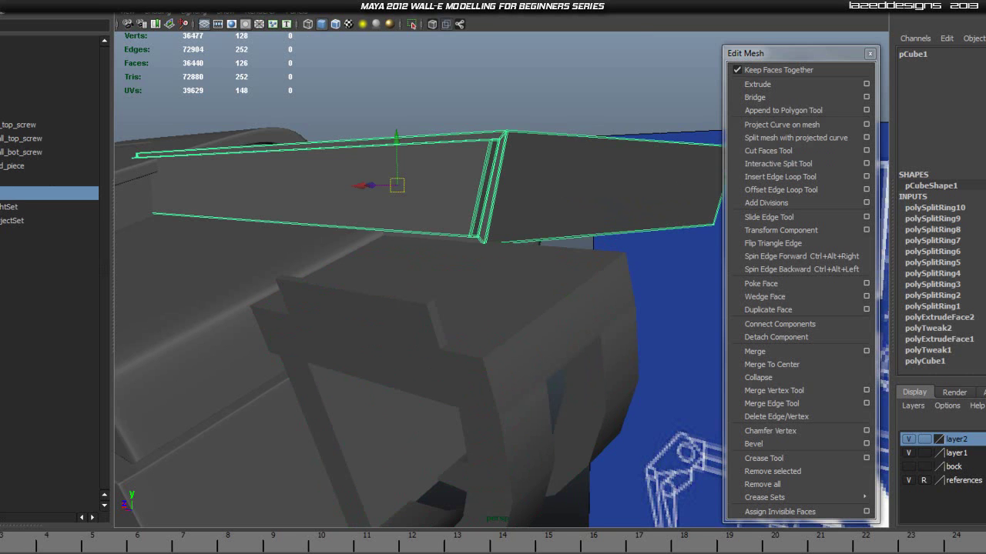
key(Return)
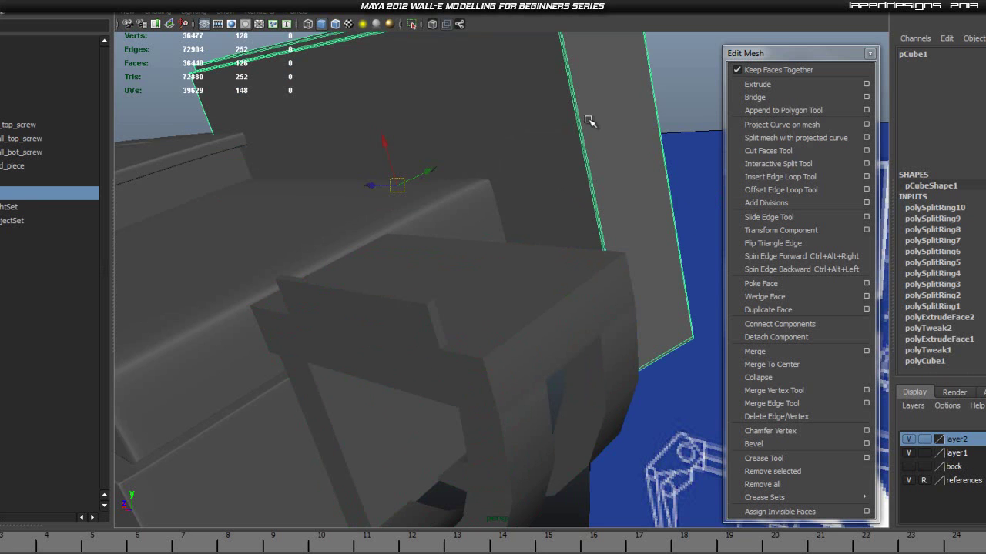
Step: Turn the block upright to follow the bracket's tilt, scale it down and move it over the bracket's top
drag(358, 149, 333, 275)
key(w)
drag(368, 203, 297, 288)
drag(306, 191, 291, 145)
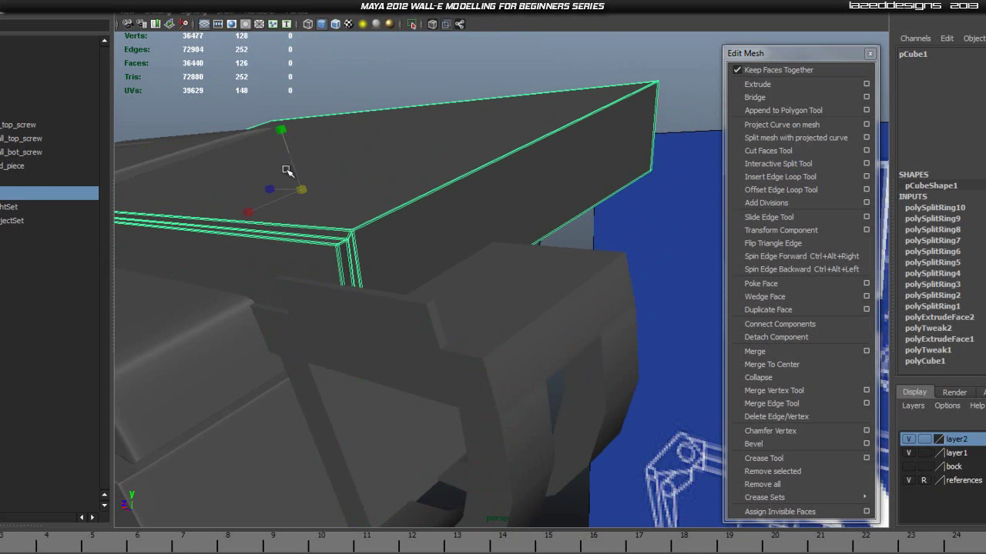
drag(244, 209, 279, 203)
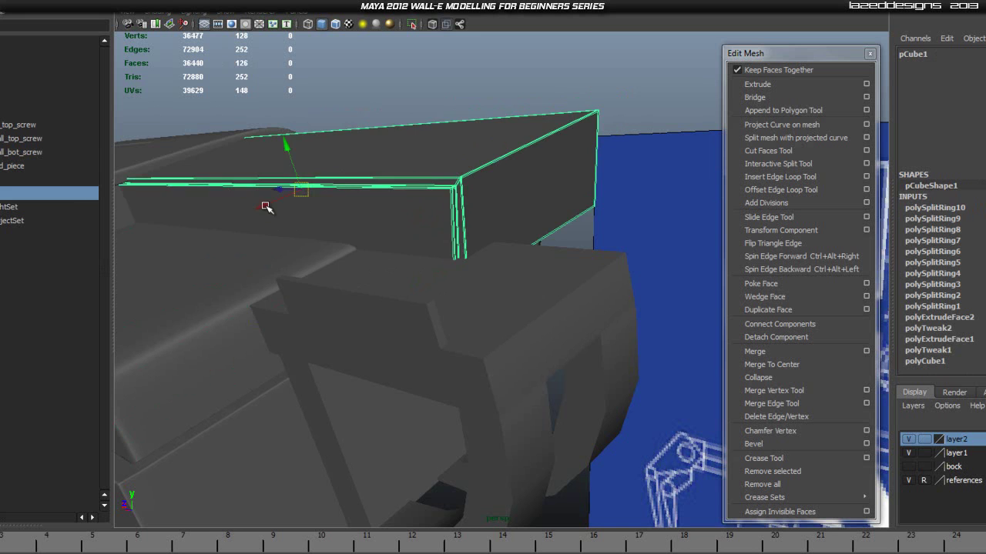
drag(265, 206, 200, 277)
Step: Slide the block along the bracket's top and adjust its height to rest on the bracket
alt+drag(329, 248, 369, 285)
alt+drag(462, 218, 406, 295)
alt+drag(611, 251, 394, 271)
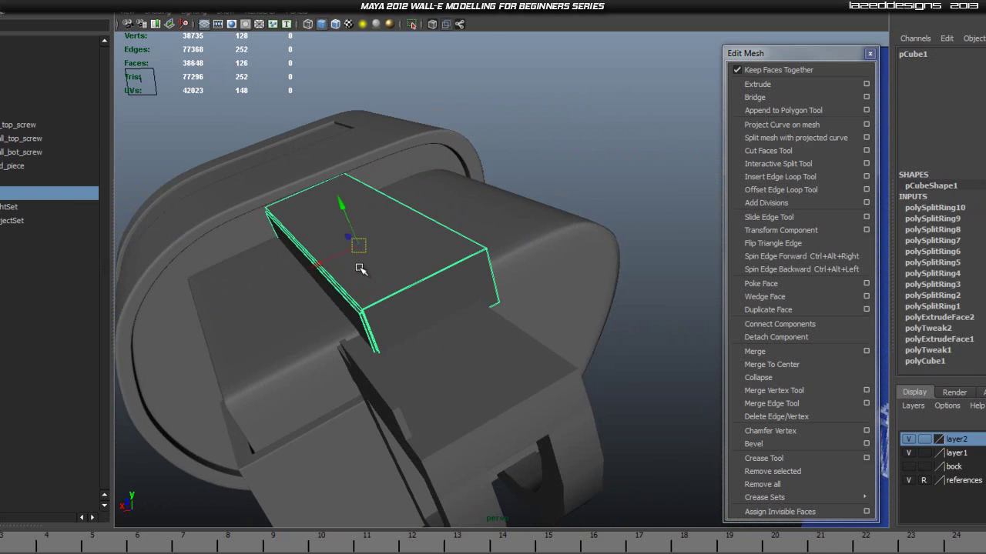
drag(311, 267, 298, 275)
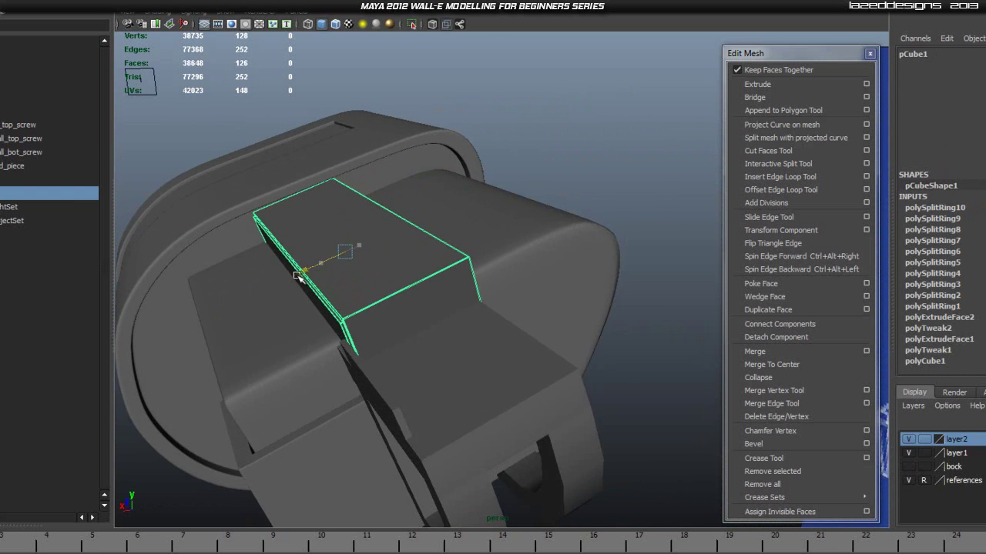
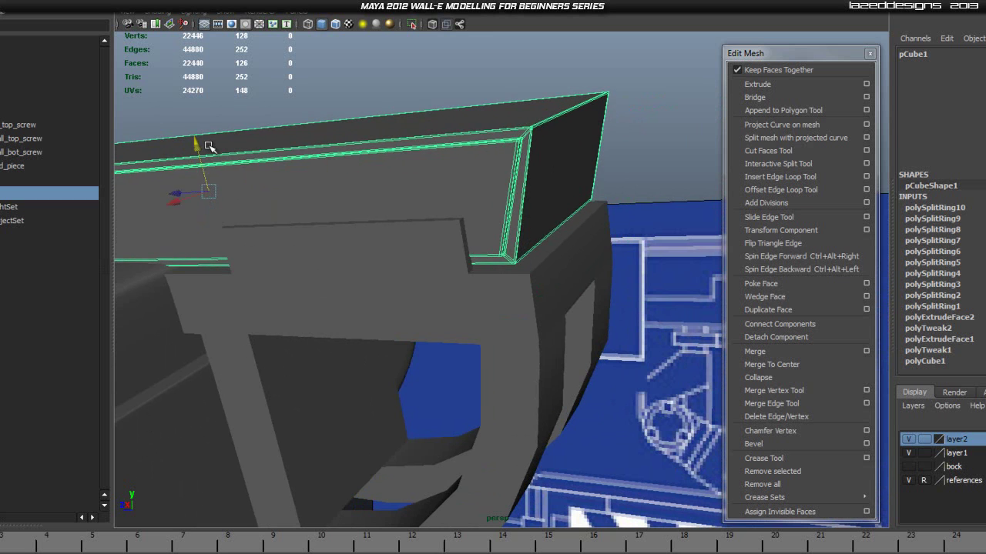
drag(162, 173, 198, 148)
key(w)
Step: Isolate the block together with the bracket and frame their contact area in the front view
click(323, 233)
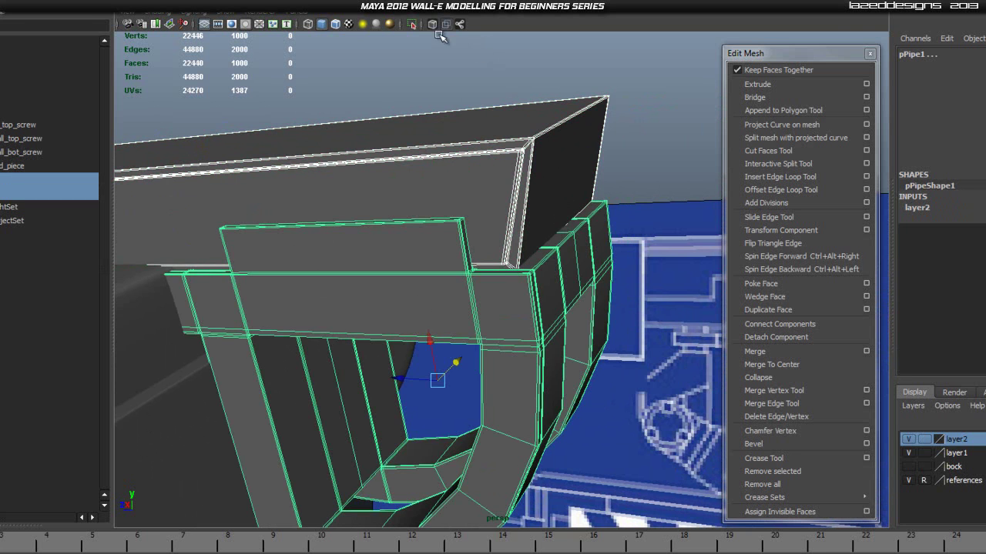
click(412, 27)
key(space)
drag(475, 215, 481, 253)
alt+middle_drag(512, 271, 453, 459)
click(641, 287)
alt+middle_drag(505, 168, 463, 229)
scroll(444, 230, up, 1)
click(432, 207)
alt+middle_drag(471, 192, 513, 227)
scroll(453, 202, up, 2)
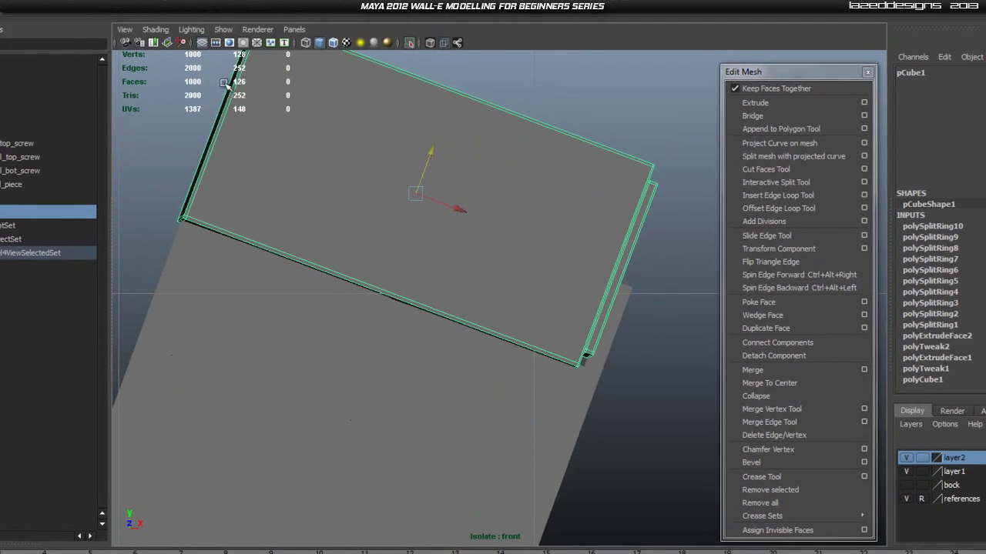
Step: Turn on Wireframe on Shaded and align the block with the bracket's upper edge in the front view
click(155, 27)
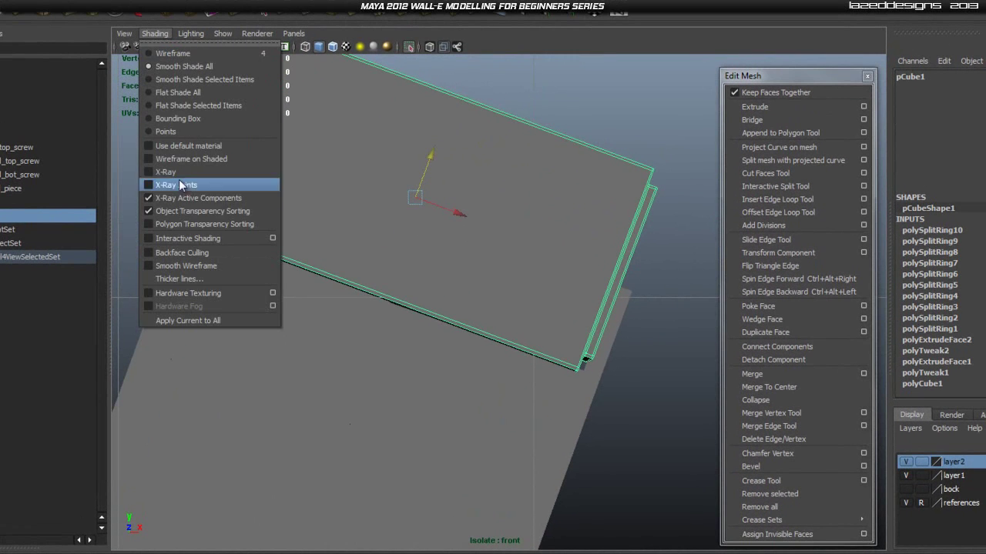
click(232, 160)
click(626, 135)
click(515, 244)
drag(440, 150, 408, 135)
Step: Return to the perspective view, check the block's fit on the bracket and turn off Wireframe on Shaded
scroll(365, 190, up, 2)
key(space)
drag(400, 221, 400, 184)
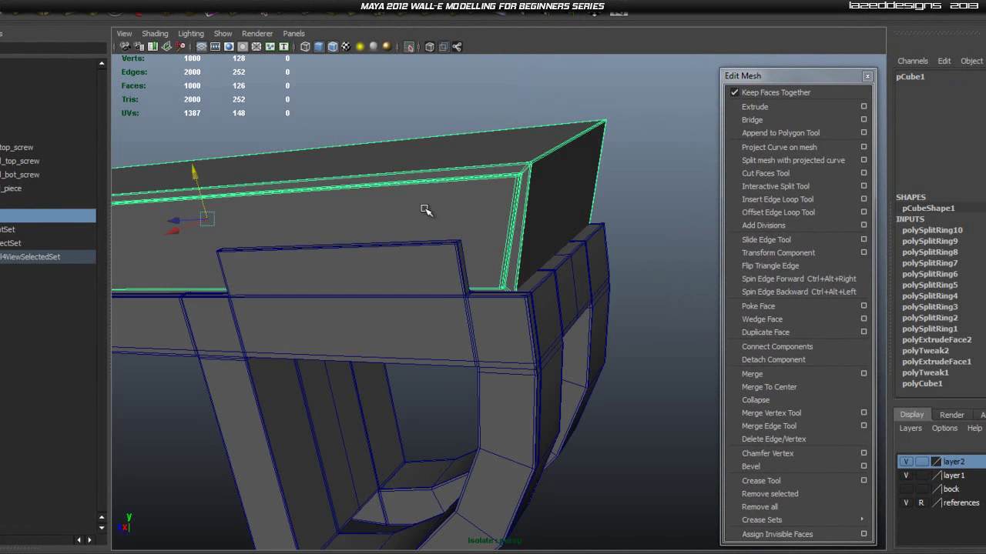
alt+drag(571, 237, 548, 240)
click(251, 253)
alt+drag(253, 254, 409, 203)
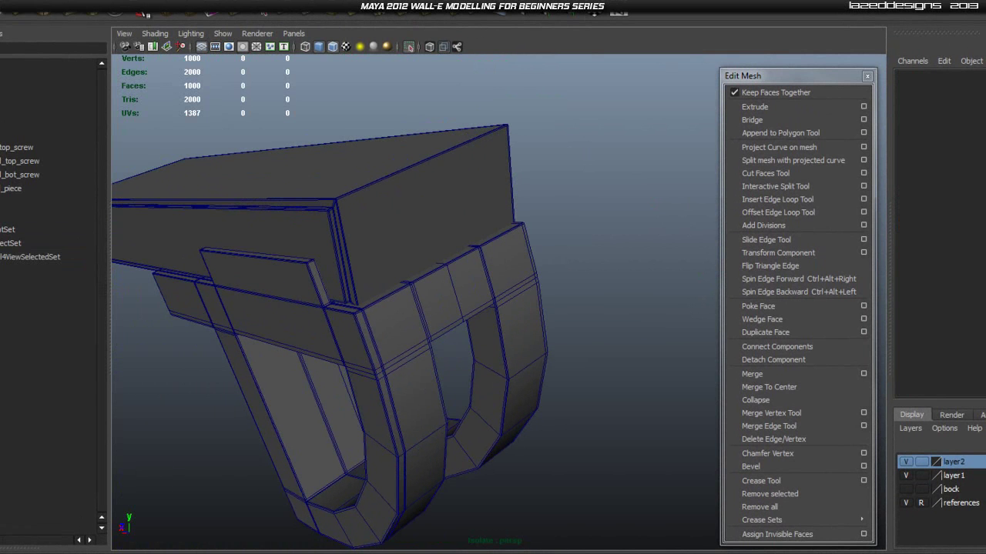
click(154, 33)
click(183, 159)
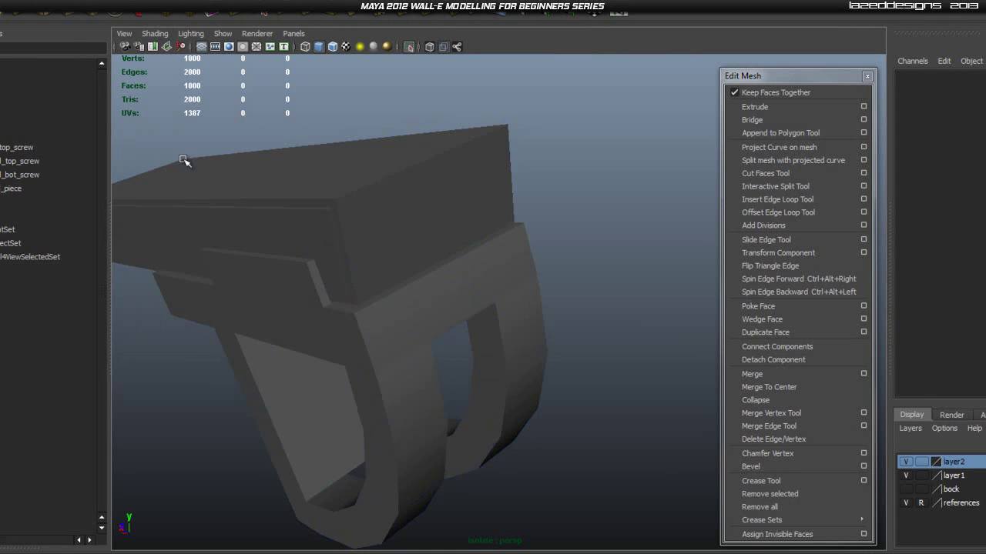
Step: Nudge the block sideways along the bracket's top and check the alignment at its rear corner
alt+drag(568, 189, 410, 275)
click(348, 180)
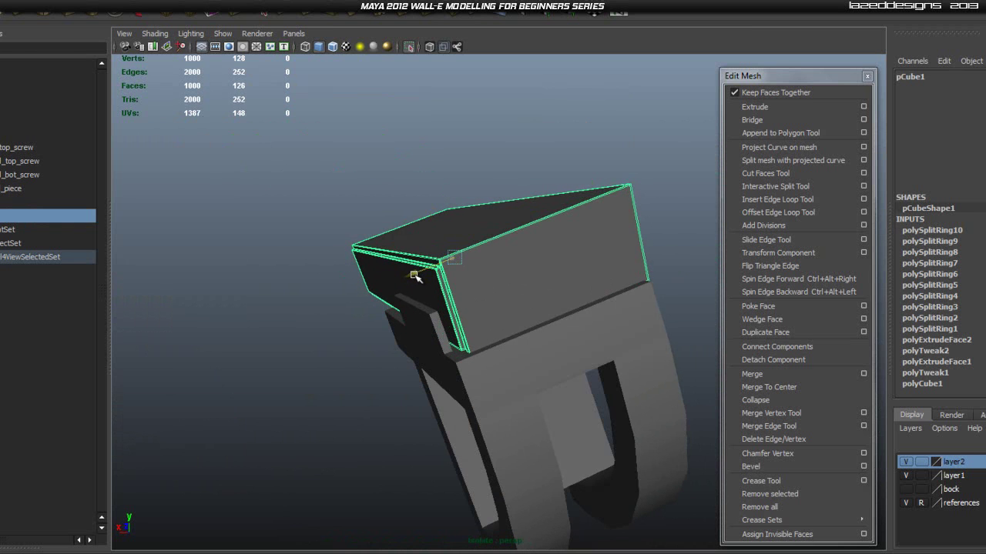
key(w)
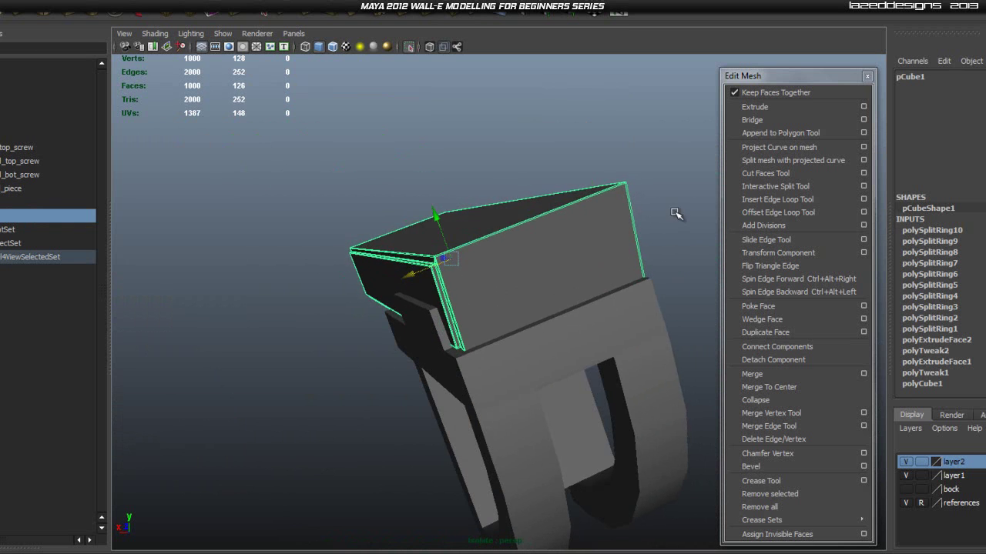
click(678, 214)
alt+drag(620, 236, 479, 296)
click(436, 282)
scroll(495, 285, up, 5)
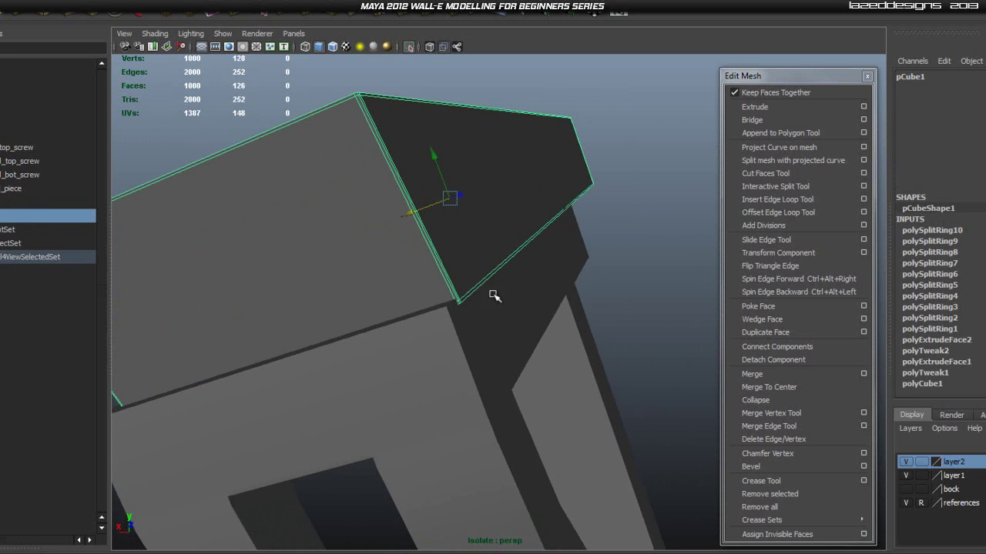
Step: In the front view, snap the vertices of the block's rear end in line with the bracket's outer edge
click(516, 307)
key(space)
drag(453, 264, 443, 298)
scroll(443, 299, down, 9)
scroll(475, 288, up, 6)
alt+middle_drag(392, 249, 467, 301)
click(467, 288)
right_drag(462, 281, 402, 277)
drag(317, 146, 471, 389)
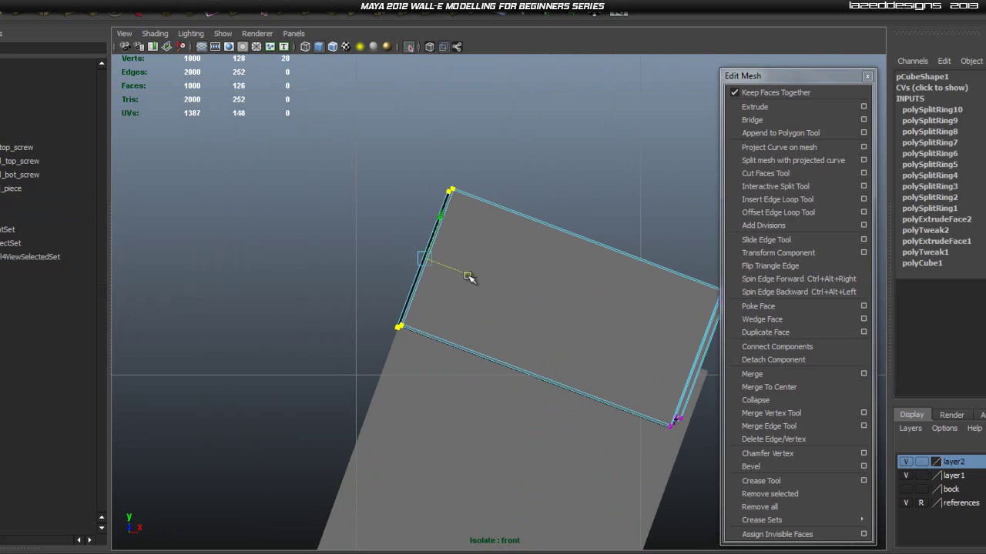
click(401, 414)
right_drag(410, 394, 375, 392)
scroll(398, 389, up, 2)
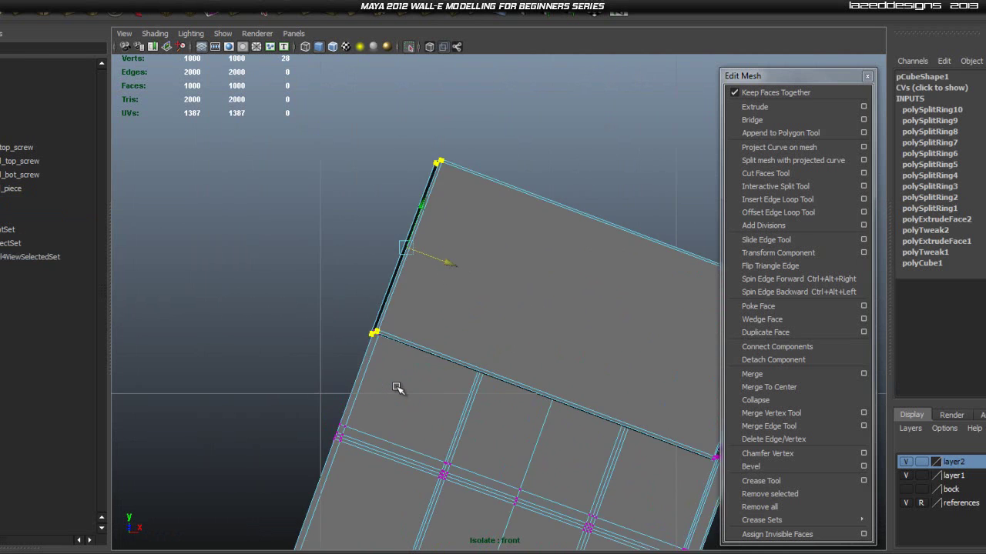
alt+middle_drag(369, 396, 383, 350)
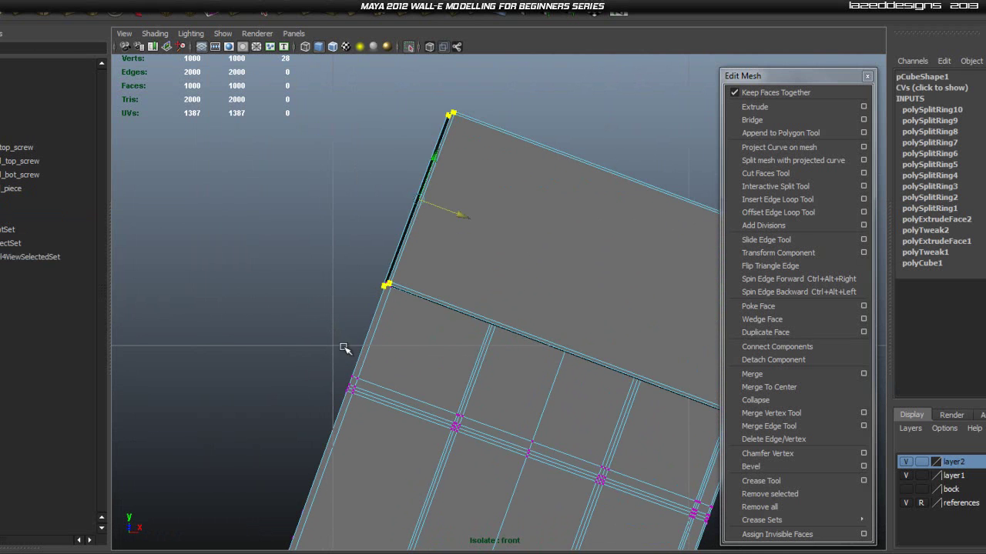
middle_drag(349, 377, 353, 377)
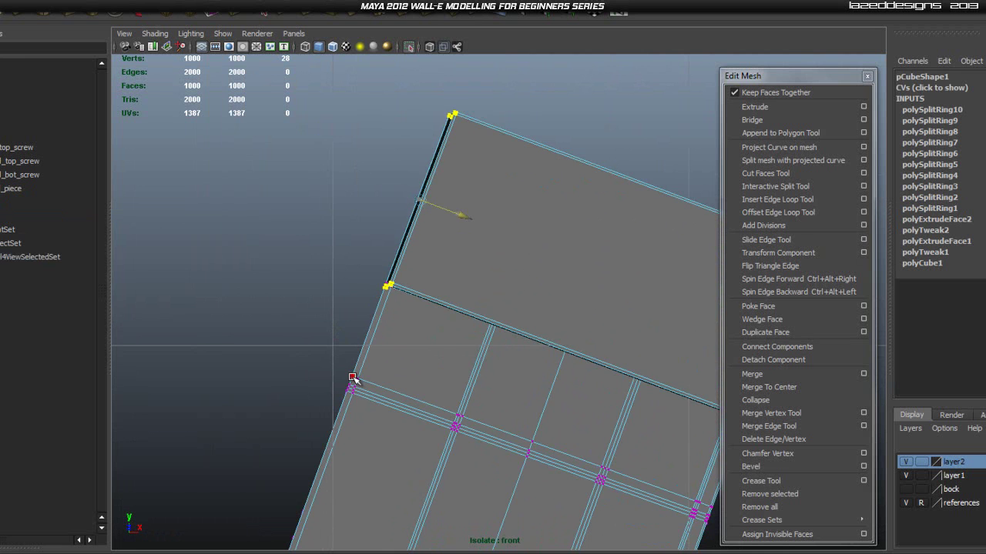
Step: Return to the perspective view and take the block out of vertex selection
key(space)
alt+drag(532, 220, 606, 301)
click(606, 302)
right_drag(424, 234, 463, 224)
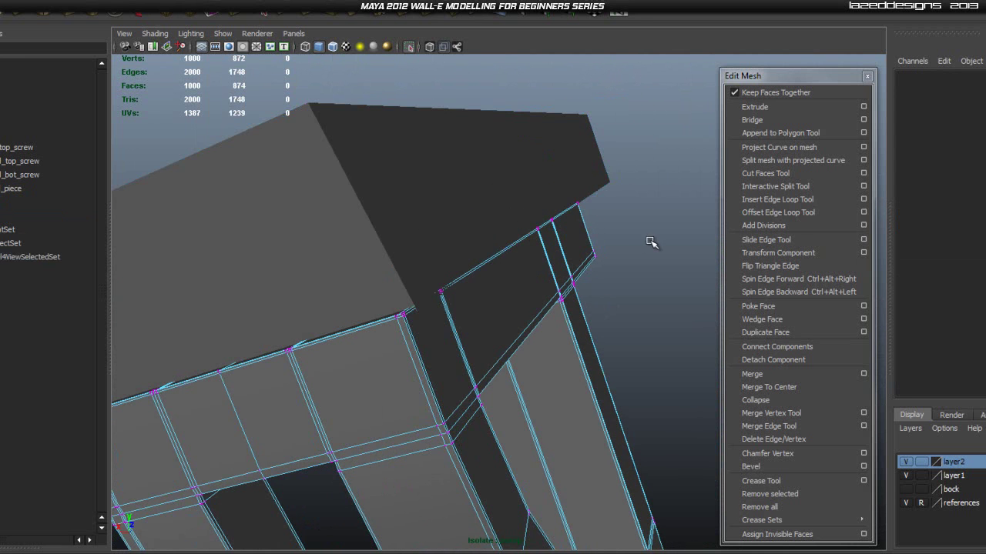
Step: Examine how the block's lower corner and underside meet the bracket, switching the block in and out of selection
alt+drag(649, 242, 600, 258)
alt+right_drag(601, 275, 647, 271)
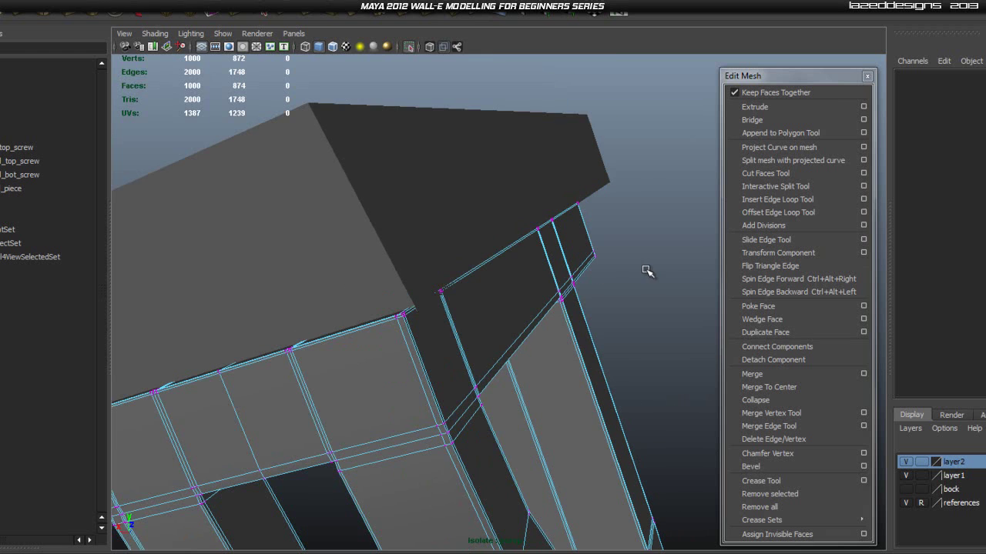
click(451, 252)
click(631, 295)
click(416, 276)
scroll(403, 290, up, 3)
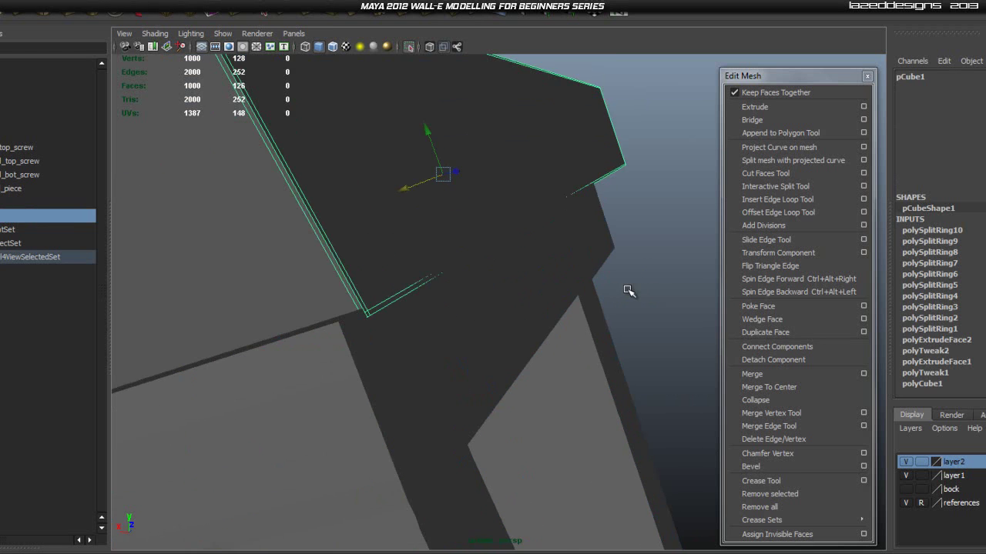
click(654, 283)
scroll(579, 296, down, 4)
alt+drag(518, 340, 420, 352)
scroll(654, 307, down, 2)
alt+right_drag(420, 352, 435, 359)
alt+middle_drag(435, 358, 512, 335)
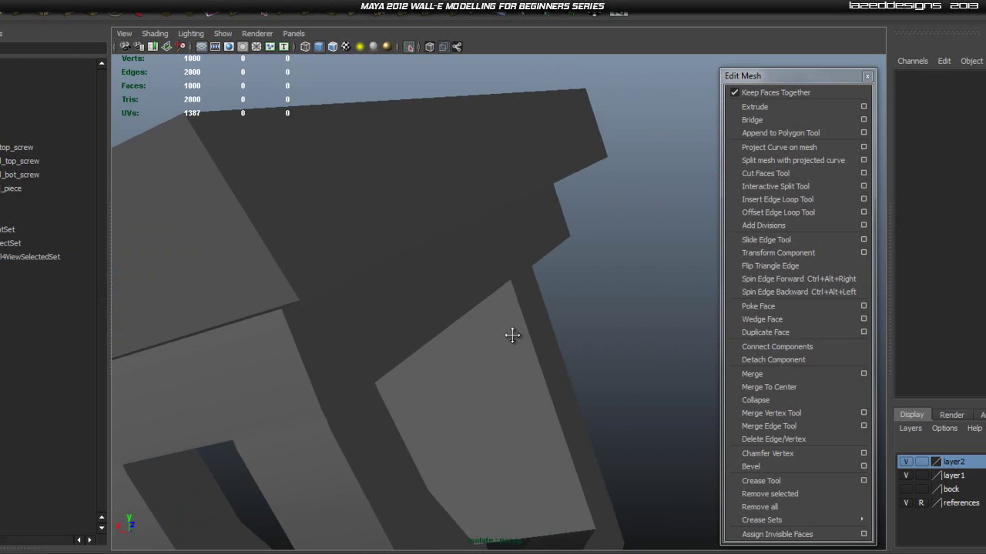
click(357, 268)
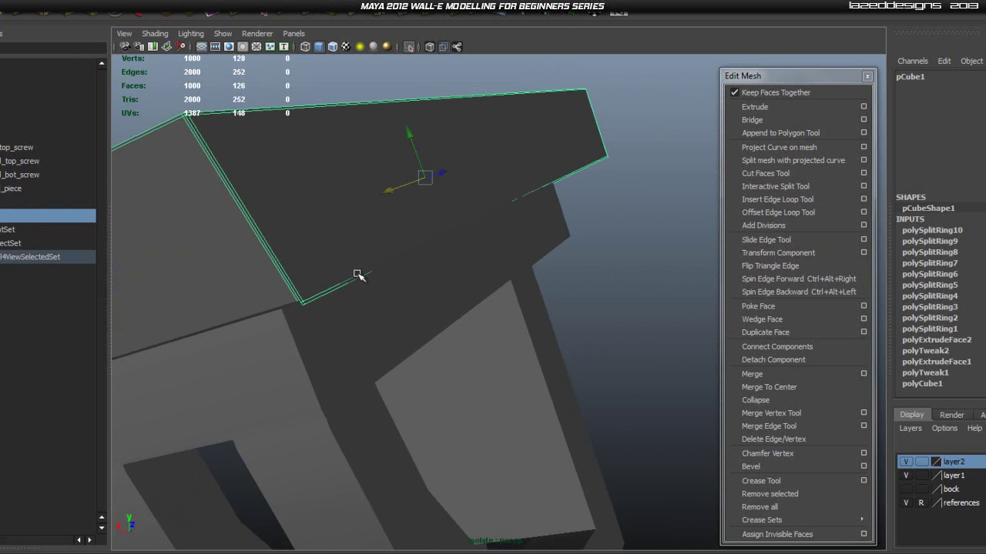
alt+drag(550, 241, 429, 291)
Step: Undo the recent selection changes on the block and bracket
key(ctrl+z)
key(ctrl+z)
key(ctrl+z)
key(ctrl+z)
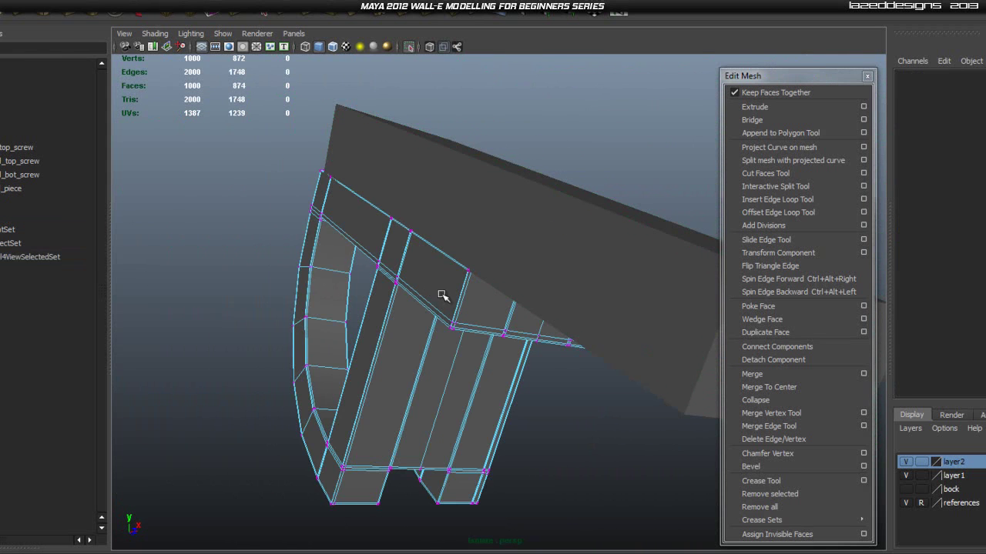
click(497, 295)
click(499, 395)
click(592, 442)
Step: In the front view, shift the vertices at the block's upper end slightly outward along the block's slope
key(space)
drag(622, 334, 616, 382)
scroll(398, 261, up, 1)
right_drag(435, 231, 347, 197)
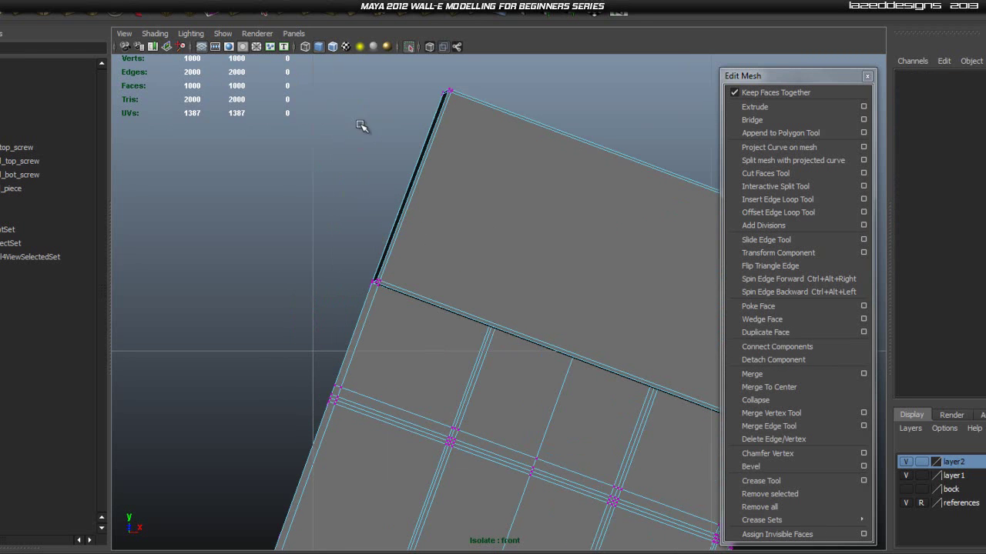
right_drag(476, 225, 319, 176)
click(479, 249)
scroll(339, 165, down, 5)
drag(353, 150, 493, 331)
scroll(462, 300, up, 4)
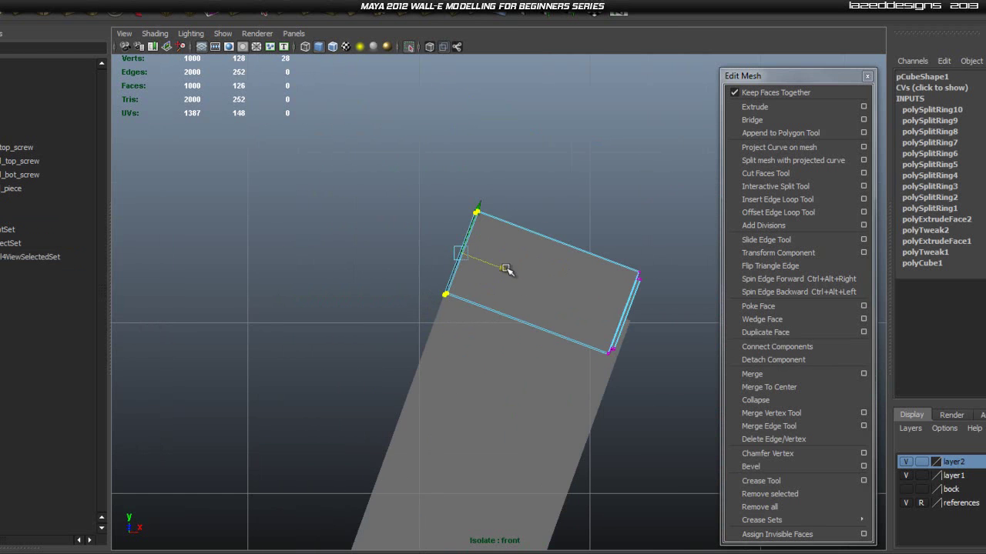
drag(506, 268, 496, 270)
Step: Return to the perspective view and examine the block's overhang at the bracket's corner
click(341, 242)
scroll(367, 266, up, 2)
scroll(413, 279, up, 2)
key(space)
click(476, 238)
alt+drag(455, 323, 576, 354)
scroll(594, 301, up, 3)
right_drag(504, 285, 544, 266)
scroll(629, 247, up, 2)
alt+middle_drag(625, 203, 583, 294)
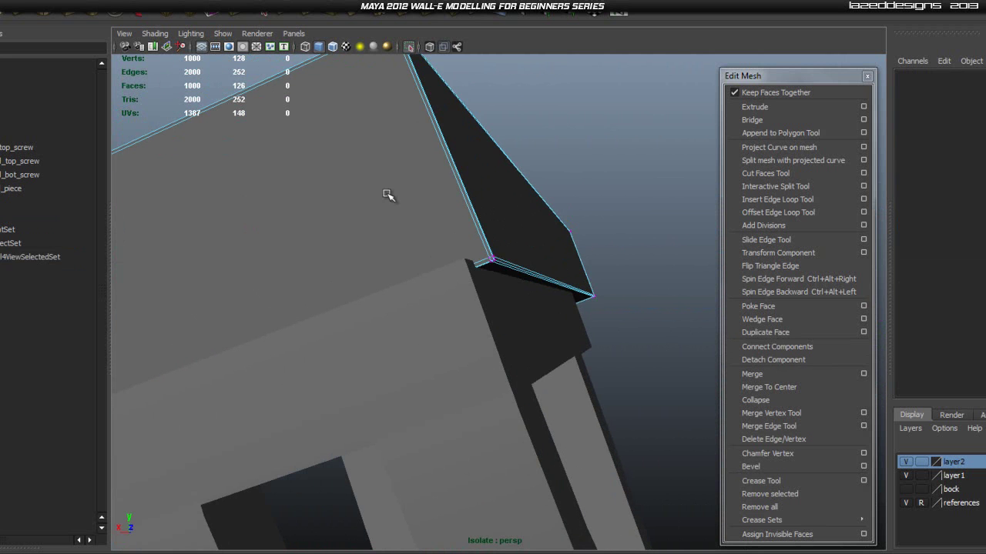
Step: Take the block out of vertex selection and raise it slightly relative to the bracket's top
scroll(455, 251, down, 1)
key(space)
alt+drag(391, 245, 546, 279)
right_click(510, 249)
right_drag(510, 249, 569, 232)
click(548, 239)
alt+drag(548, 239, 456, 251)
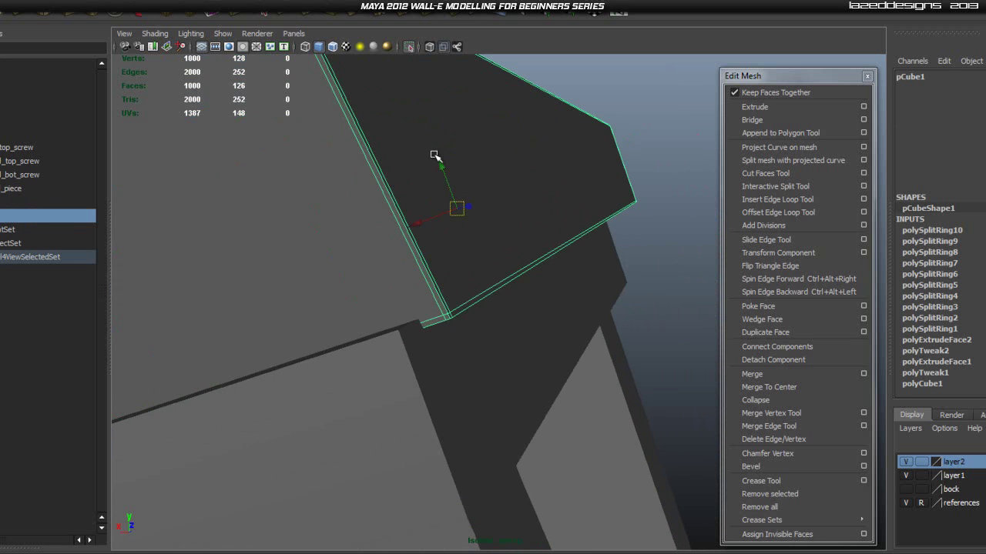
alt+drag(442, 165, 442, 162)
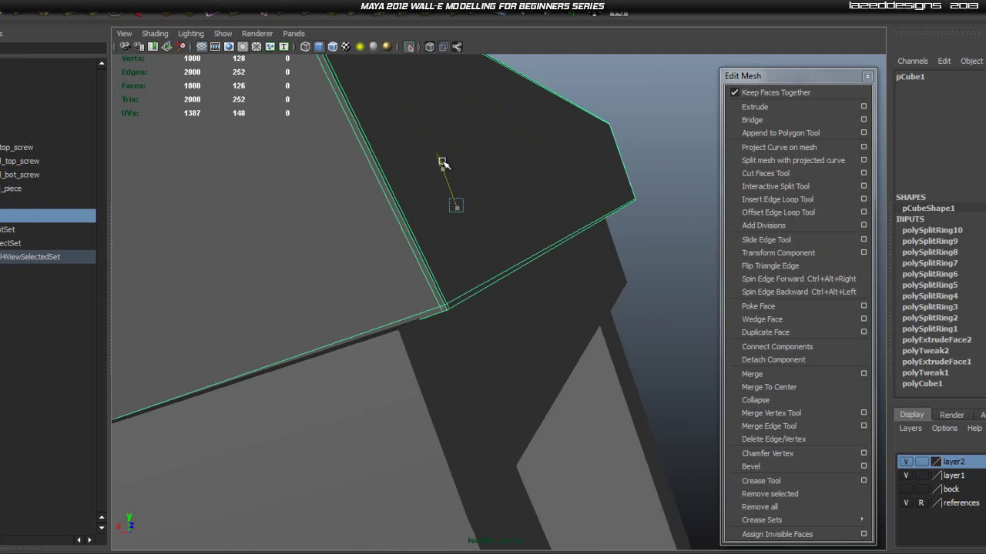
Step: Try to rotate the block freely to match the bracket's slope
alt+drag(315, 290, 394, 319)
alt+drag(587, 310, 609, 308)
key(e)
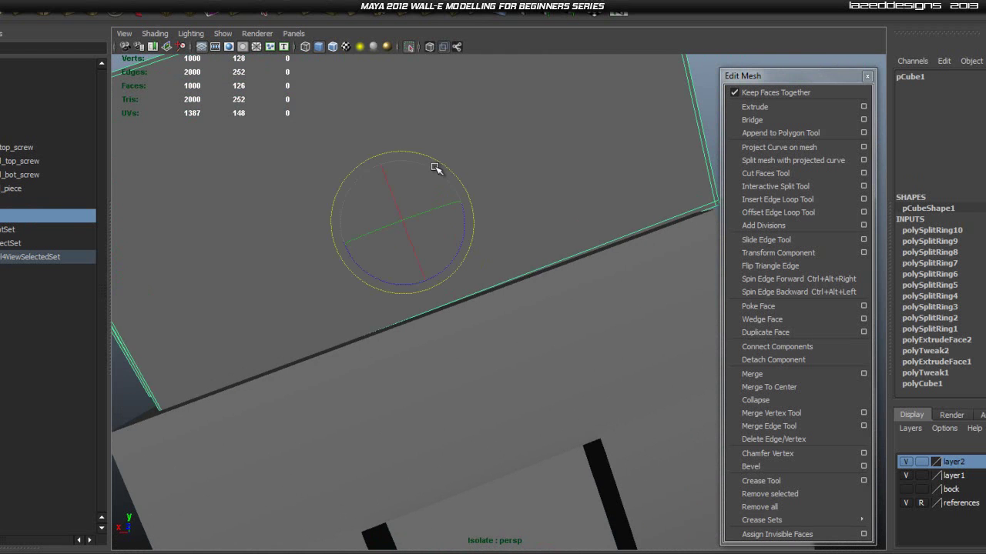
drag(439, 163, 437, 174)
key(ctrl+z)
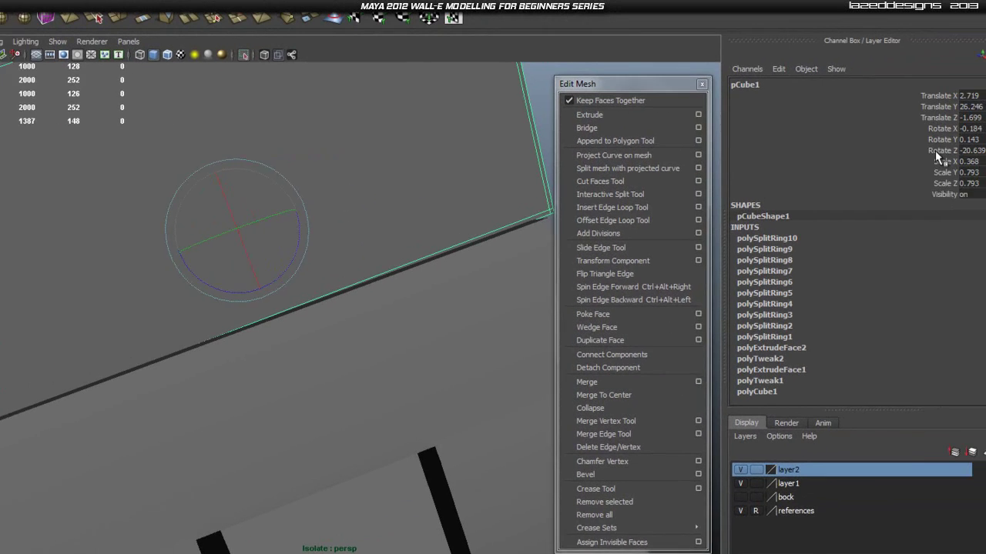
Step: Set the block's Rotate Y and Rotate X to 0
click(936, 152)
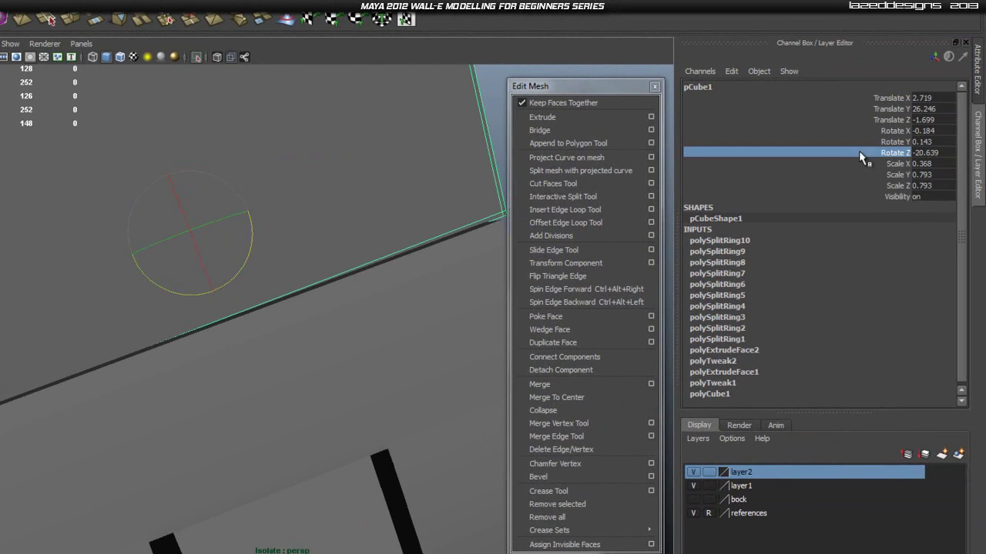
double_click(924, 142)
text(0)
key(Return)
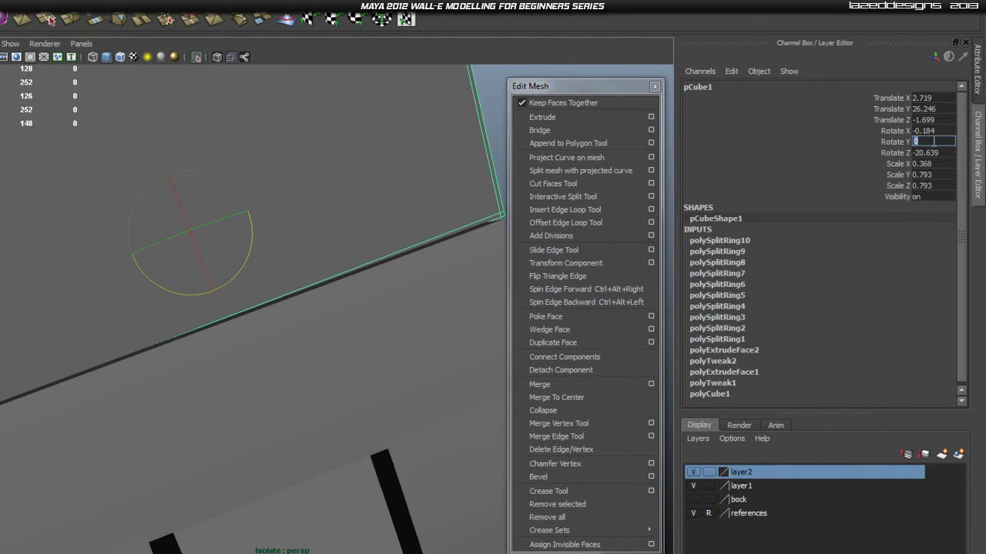
double_click(934, 131)
text(0)
key(Return)
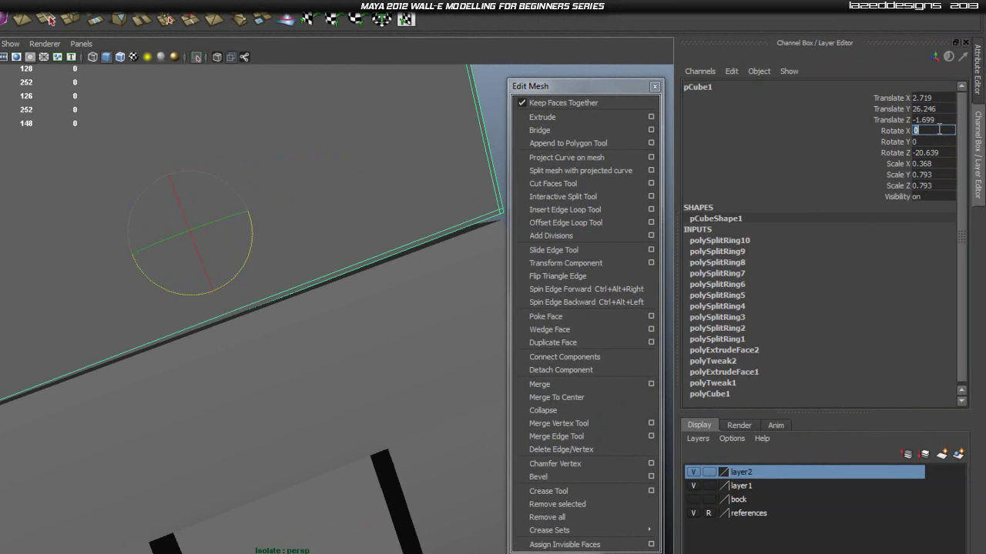
Step: Adjust the block's Rotate Z to -19.919 so its underside runs parallel to the bracket's top
click(898, 153)
middle_drag(424, 293, 421, 299)
key(w)
alt+drag(343, 227, 354, 270)
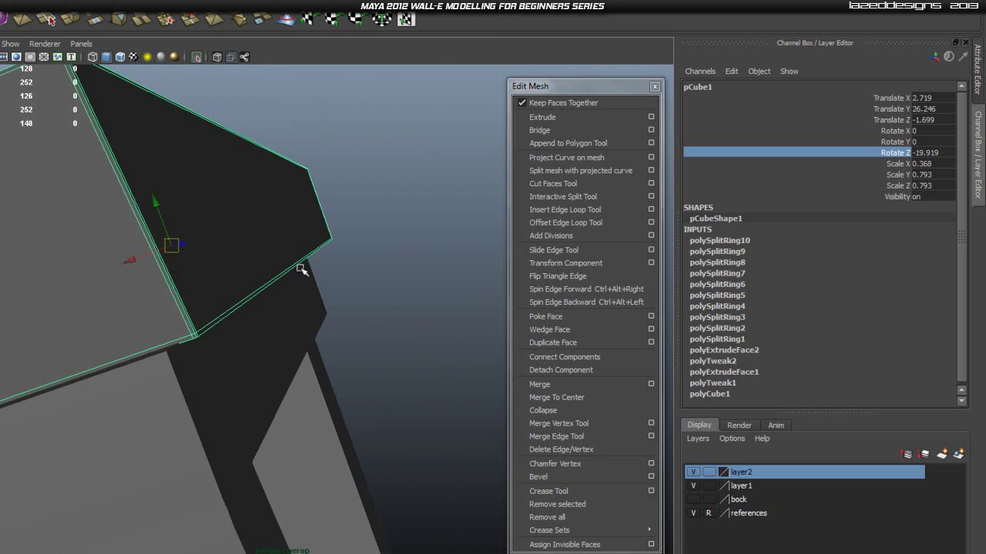
Step: Nudge the block slightly upward along its own vertical axis to Translate Y 26.249 and deselect it
alt+middle_drag(248, 255, 290, 246)
alt+drag(290, 247, 375, 254)
alt+middle_drag(375, 254, 256, 164)
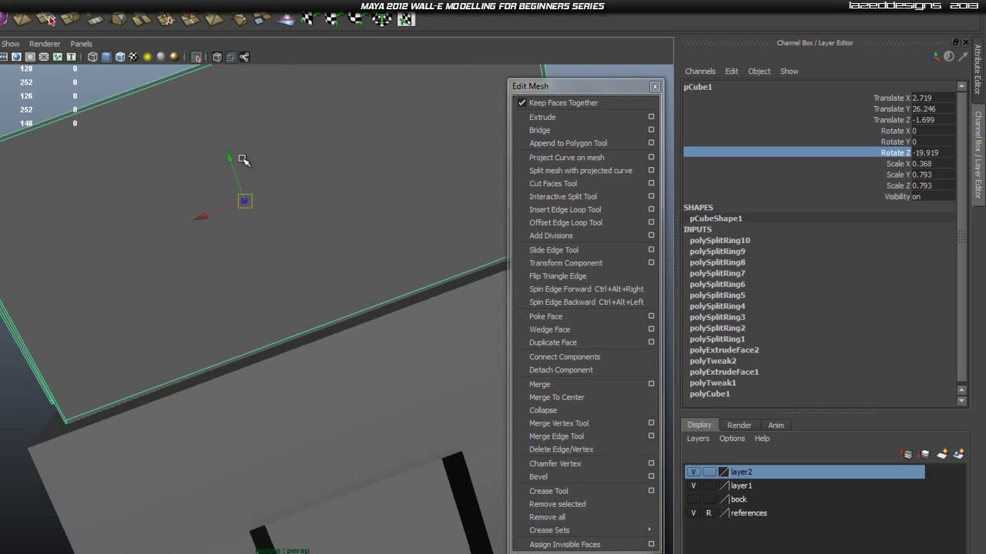
drag(229, 161, 229, 160)
alt+drag(325, 221, 299, 218)
alt+drag(368, 229, 319, 225)
click(457, 237)
Step: Select the block again and fine-tune its height against the bracket at the inner corner
alt+drag(143, 223, 186, 229)
alt+middle_drag(353, 263, 271, 224)
alt+drag(272, 223, 254, 261)
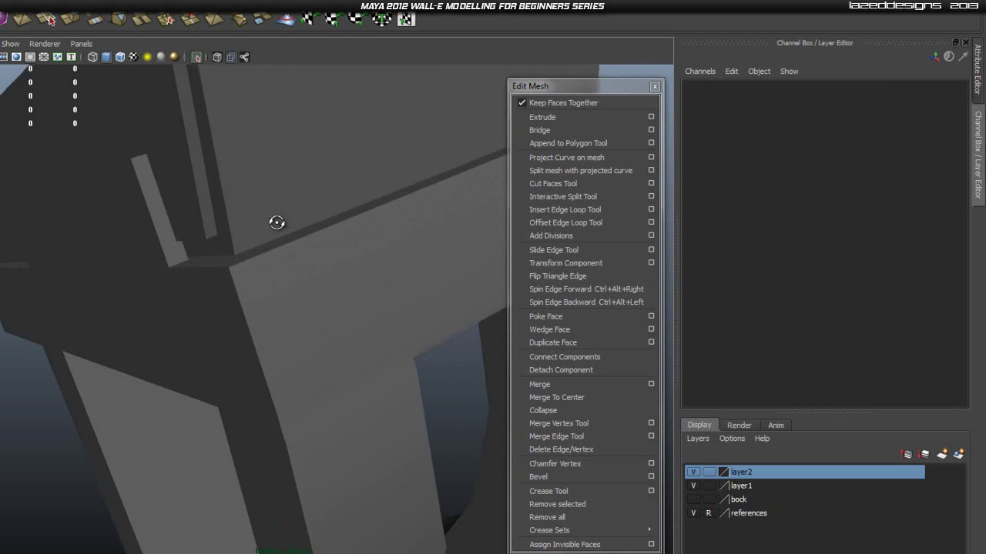
click(229, 221)
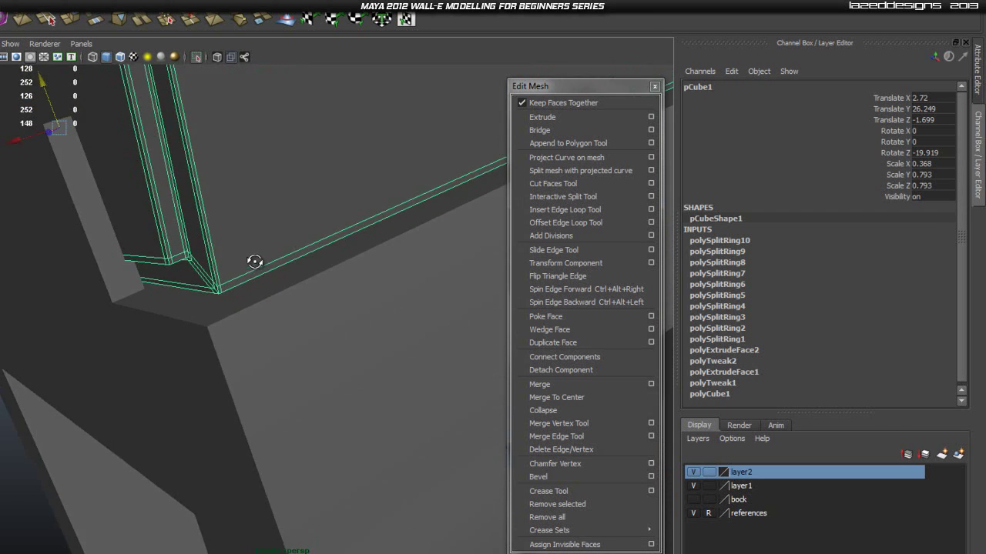
click(290, 338)
click(248, 264)
alt+middle_drag(355, 242, 310, 301)
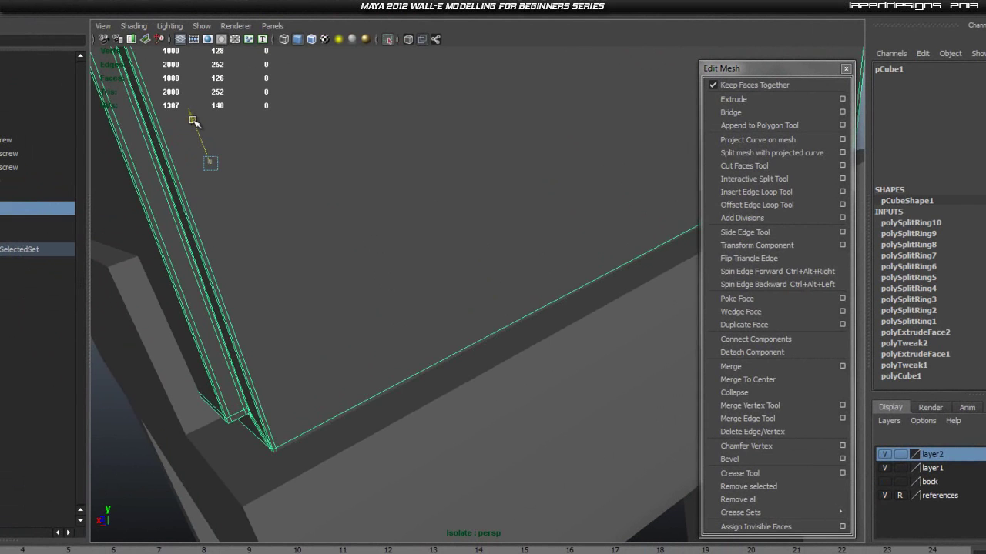
drag(193, 120, 194, 118)
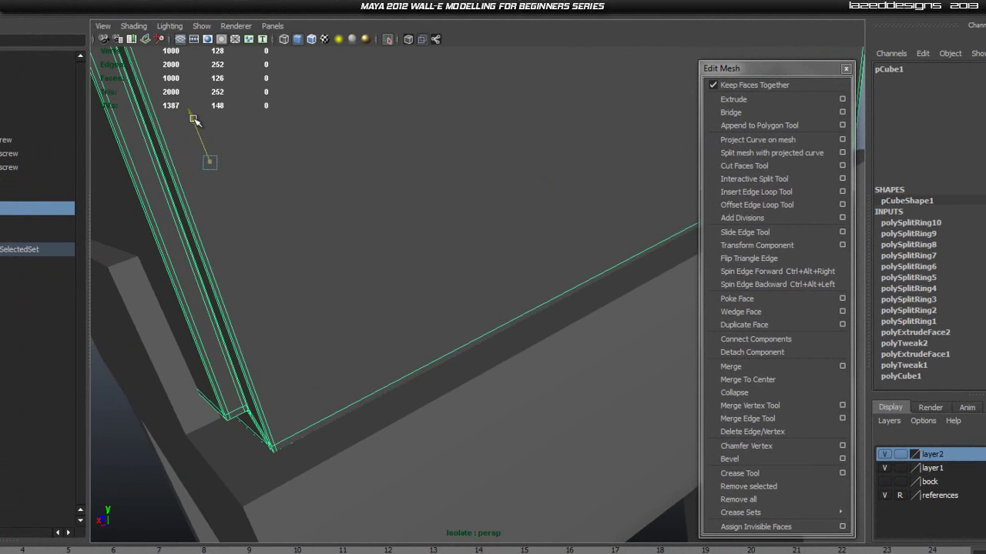
Step: Frame the block and examine its fit on the bracket from the side and below
key(f)
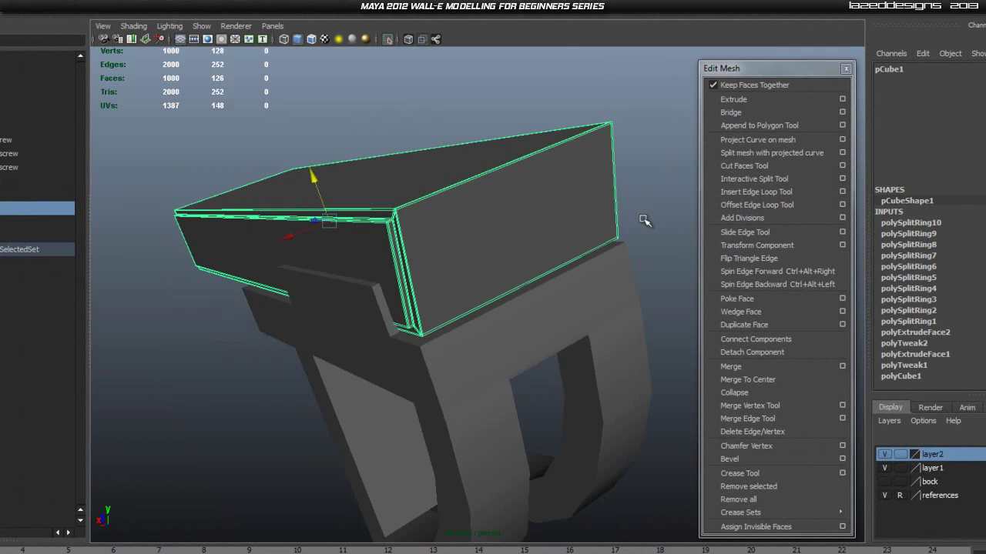
click(603, 243)
alt+drag(496, 335, 658, 315)
scroll(465, 290, up, 5)
alt+drag(392, 304, 470, 374)
click(435, 336)
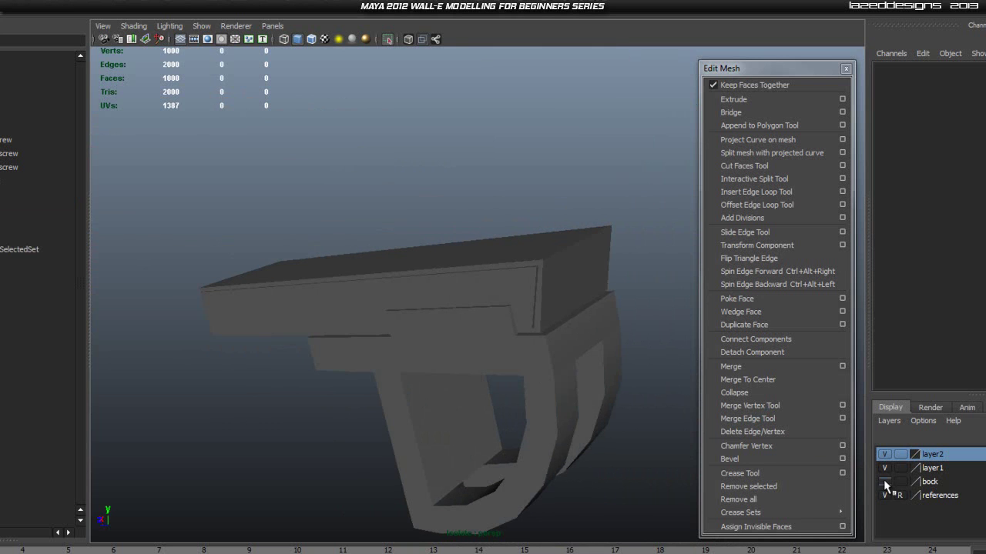
Step: Turn off the isolated display to show the block and bracket together with the rest of the model
scroll(533, 339, down, 3)
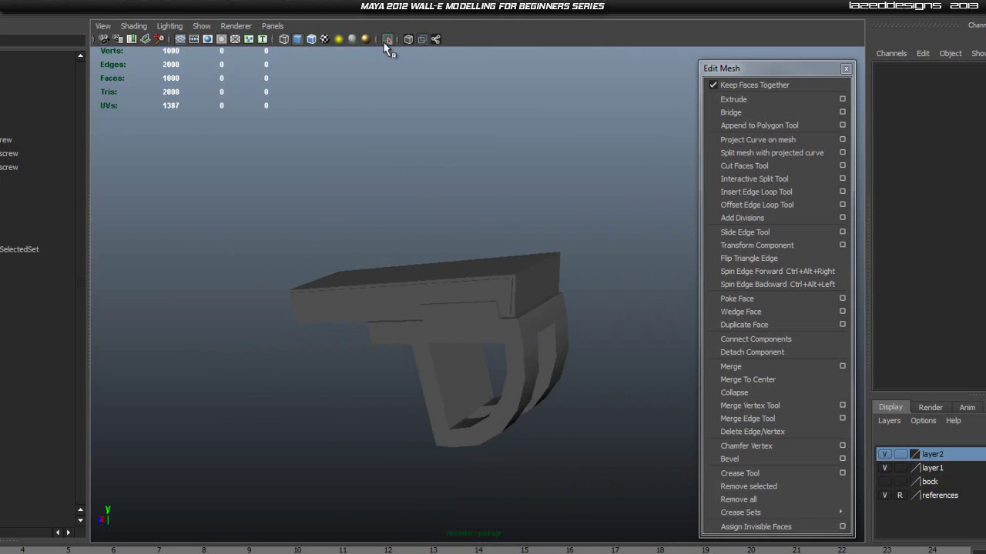
click(387, 39)
scroll(544, 260, up, 4)
mouse_move(440, 292)
alt+mouse_down()
mouse_move(481, 285)
mouse_move(424, 289)
alt+mouse_up()
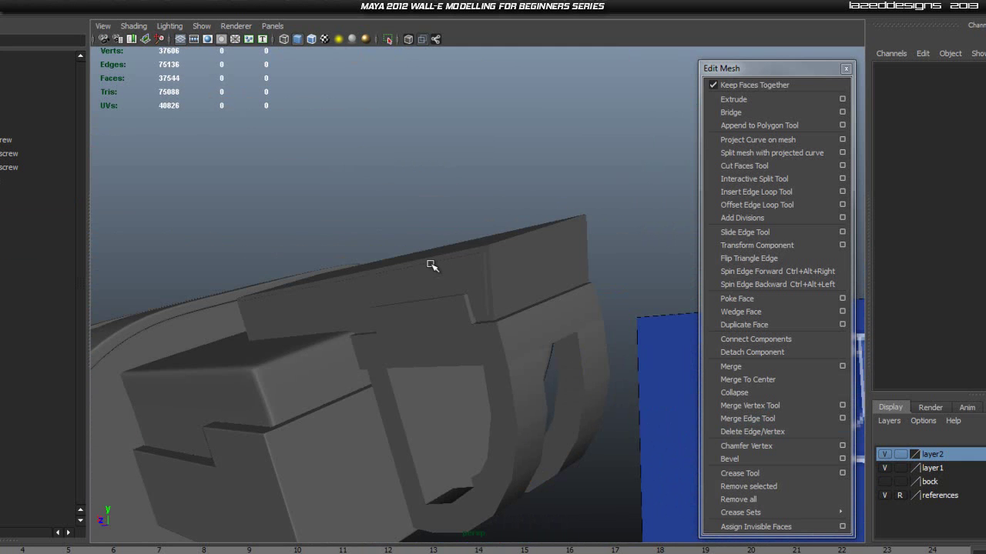
Step: Try to scale down the block's height
click(431, 266)
scroll(462, 288, up, 5)
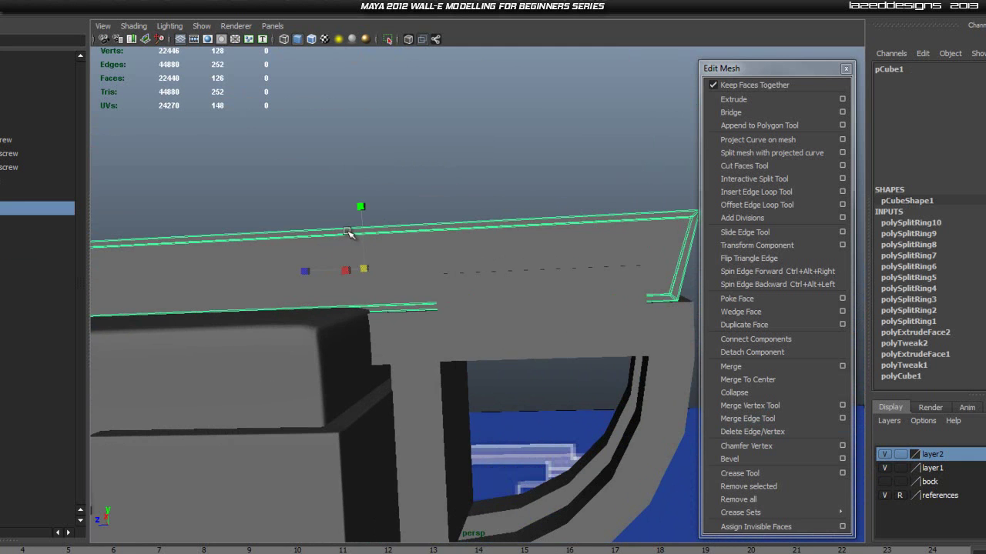
drag(360, 206, 362, 215)
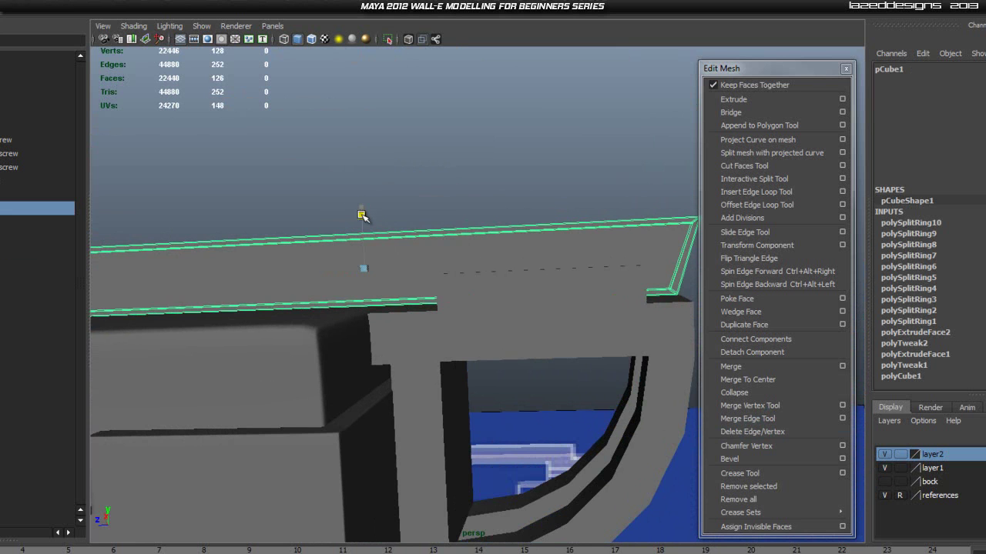
key(ctrl+z)
Step: Try to adjust the block's pivot and lower it toward the bracket
scroll(369, 234, up, 3)
alt+middle_drag(364, 242, 442, 254)
key(Insert)
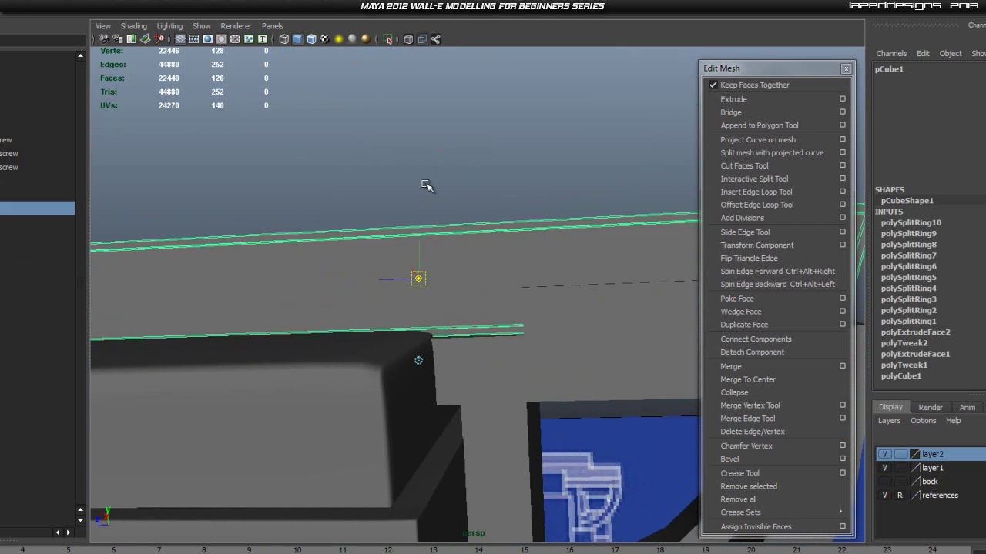
key(e)
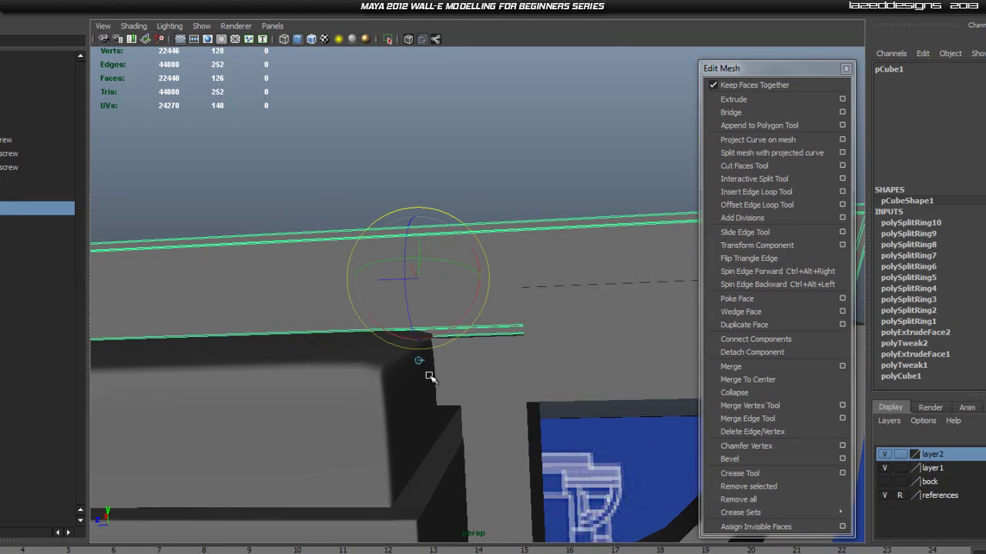
key(w)
drag(418, 231, 416, 242)
key(ctrl+z)
Step: Scale down the block's height and lower it back onto the bracket
alt+drag(464, 305, 489, 320)
alt+middle_drag(416, 314, 466, 330)
key(r)
drag(416, 240, 487, 284)
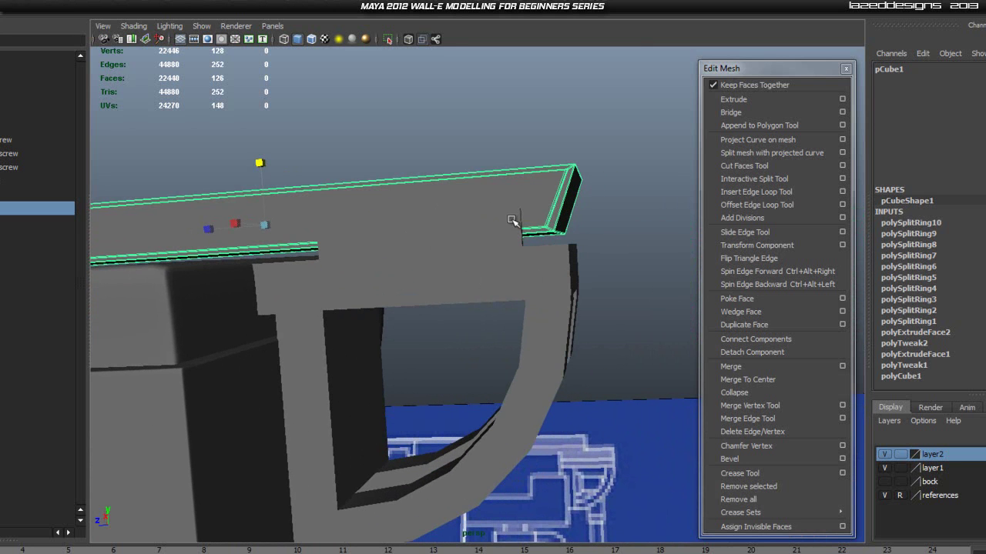
drag(261, 162, 264, 198)
Step: Scale the block slightly along its length, lower it onto the bracket and deselect it
key(space)
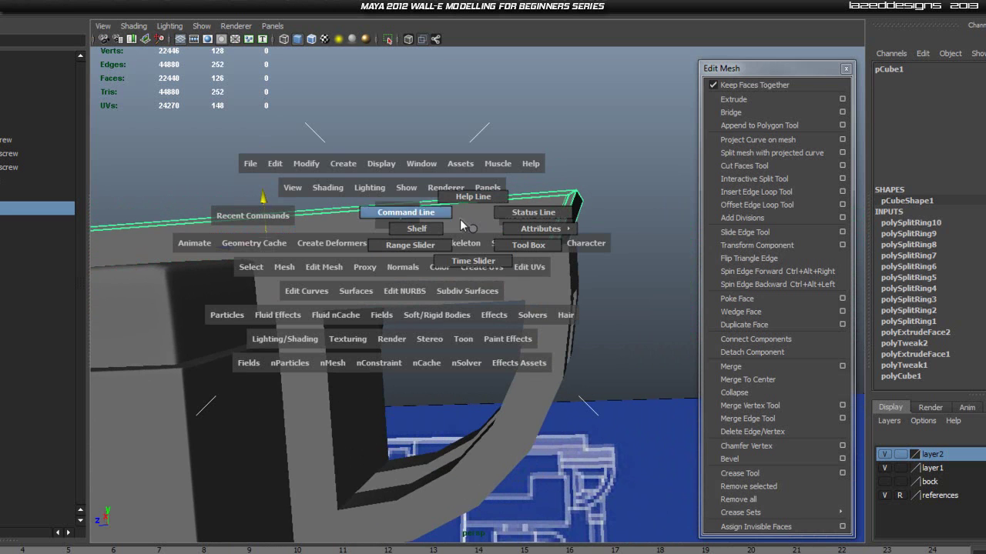
alt+drag(534, 244, 457, 298)
key(r)
drag(207, 221, 171, 261)
drag(149, 220, 143, 221)
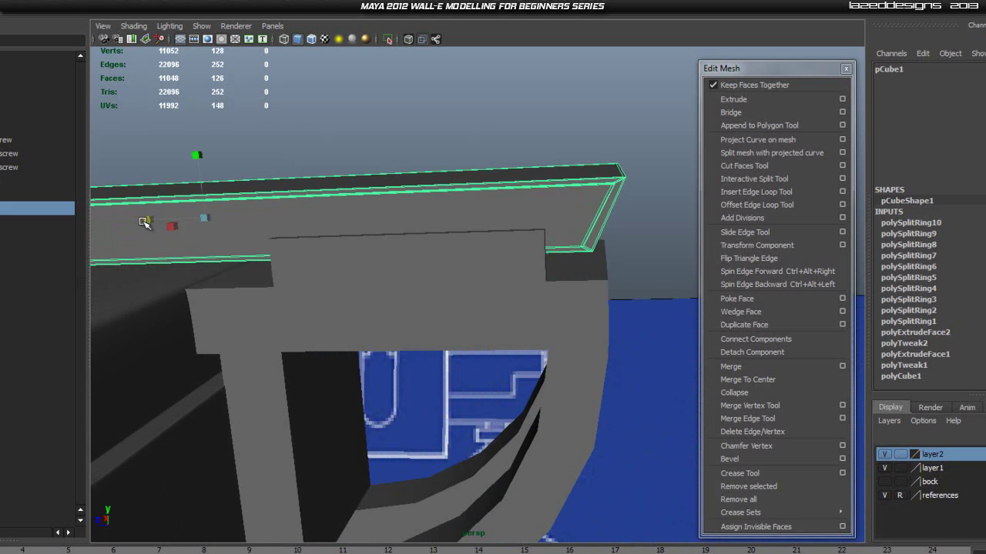
drag(197, 160, 198, 193)
click(317, 155)
Step: Select the vertices at the block's outer upper end above the bracket in the side view
alt+drag(318, 157, 402, 295)
key(space)
drag(577, 232, 605, 233)
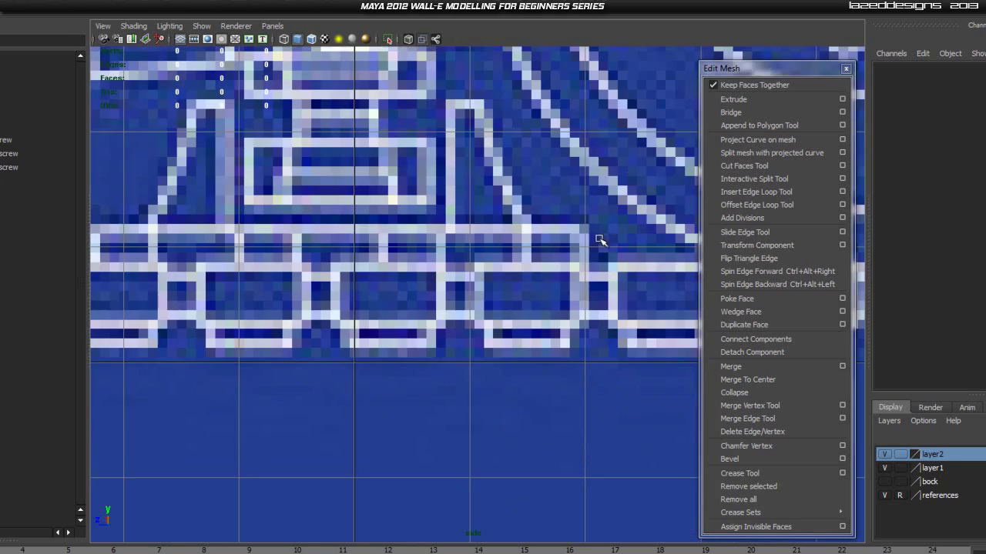
scroll(579, 135, down, 7)
alt+middle_drag(552, 182, 455, 336)
mouse_move(462, 96)
alt+middle_down()
mouse_move(534, 315)
mouse_move(502, 536)
alt+middle_up()
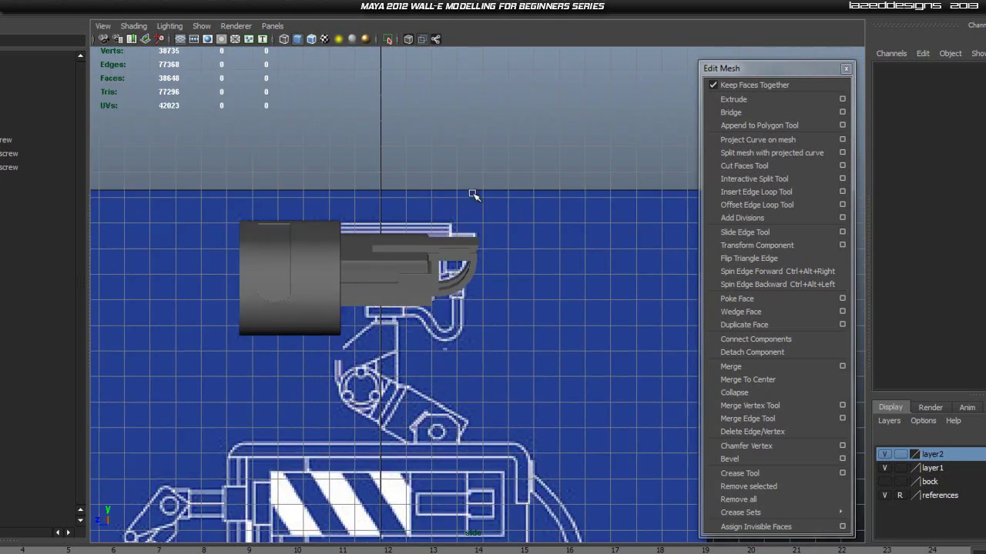
scroll(469, 186, up, 8)
alt+middle_drag(493, 61, 490, 328)
right_click(473, 289)
right_drag(473, 289, 412, 288)
drag(543, 187, 460, 296)
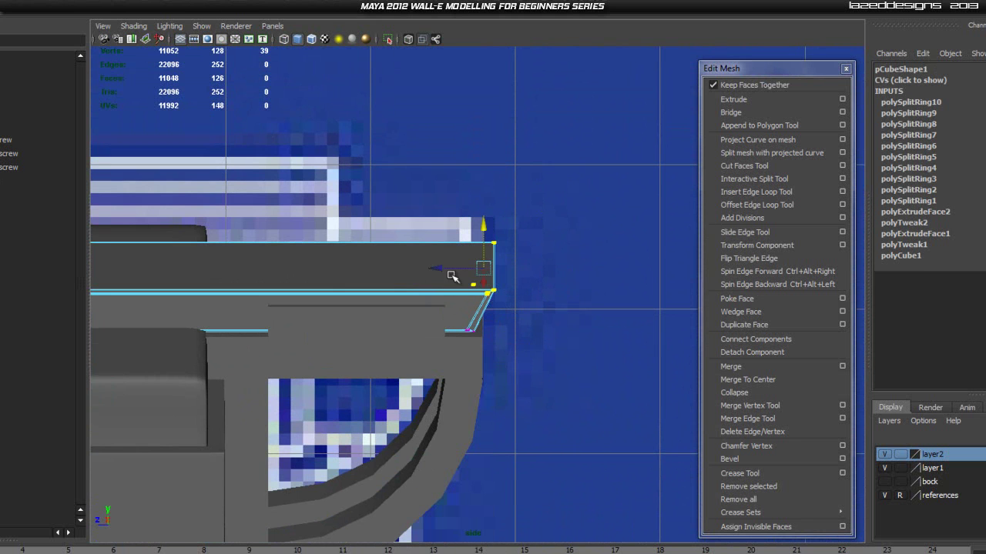
Step: Try to slide the selected end vertices inward along the block's length
drag(436, 266, 427, 239)
key(space)
alt+drag(594, 291, 612, 289)
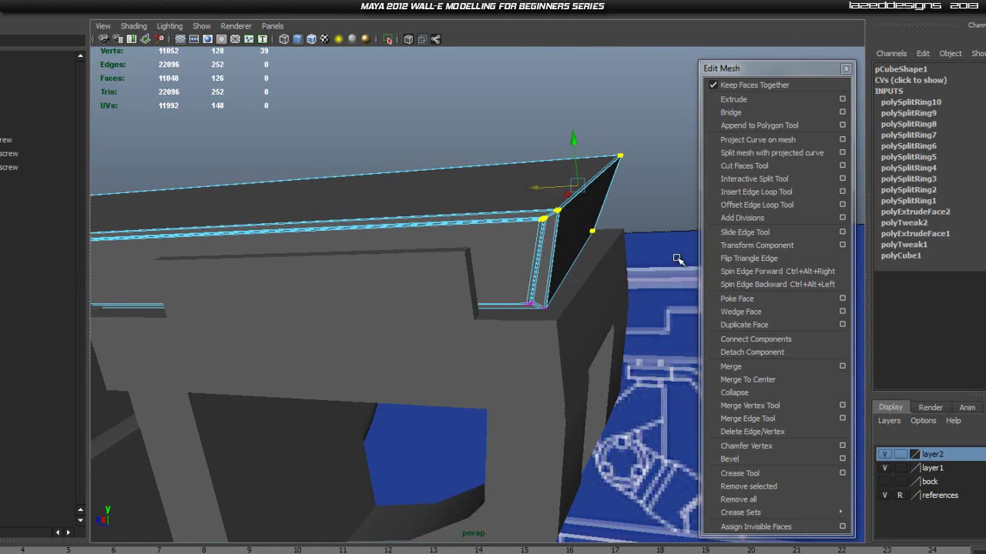
click(654, 198)
alt+drag(649, 214, 605, 302)
key(ctrl+z)
key(ctrl+z)
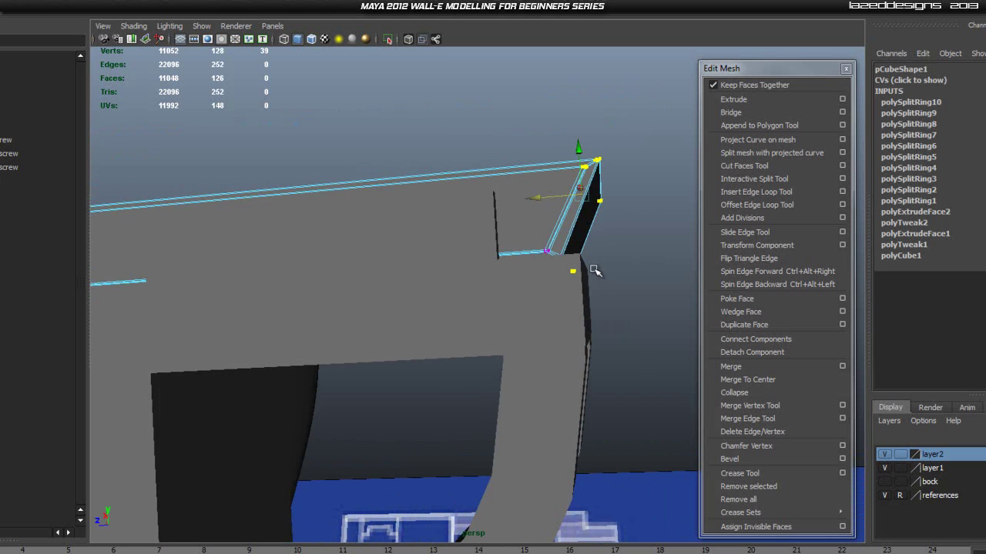
Step: Move only the block's upper end vertices inward in line with the bracket's outer end and return to object mode
alt+drag(573, 299, 682, 282)
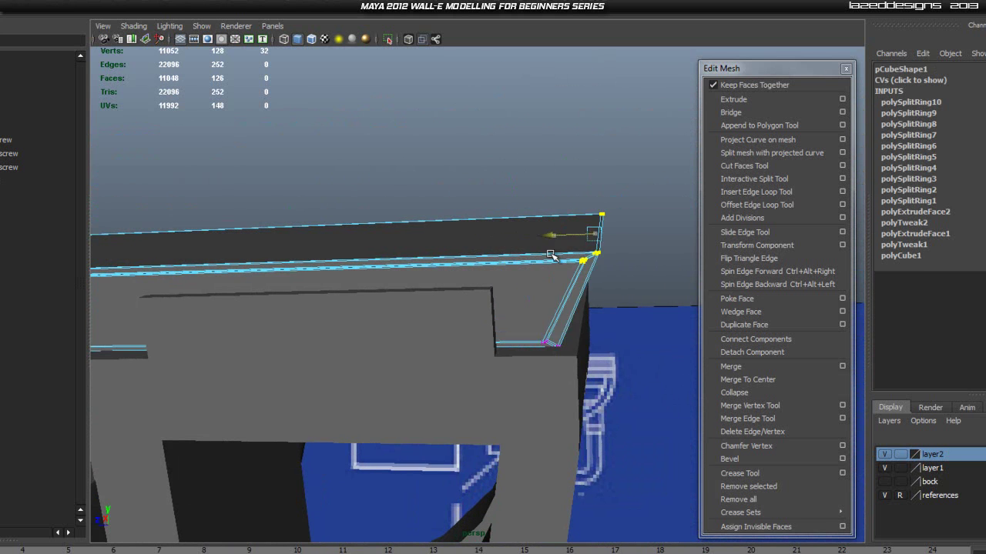
click(636, 261)
alt+drag(649, 259, 530, 304)
key(space)
scroll(493, 310, up, 5)
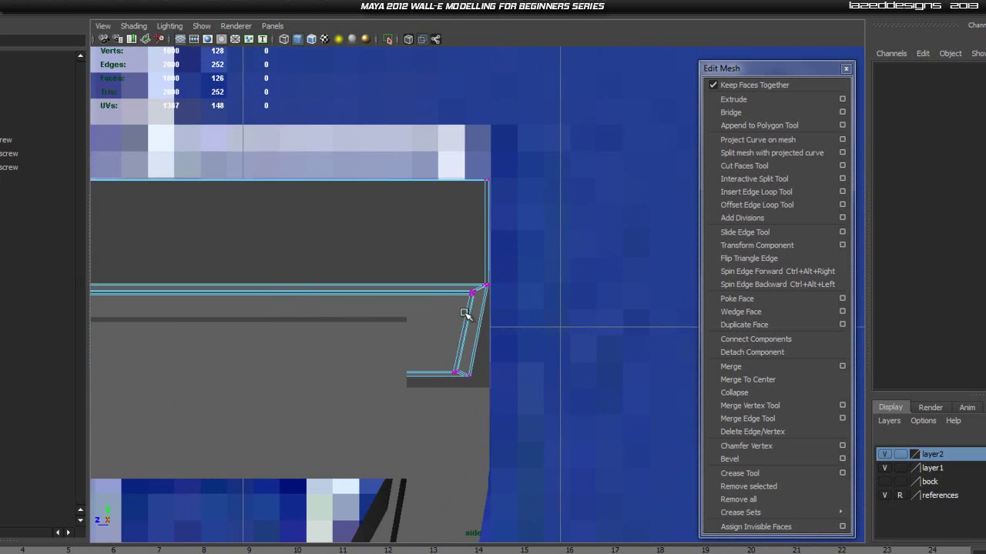
key(space)
drag(467, 312, 465, 284)
scroll(431, 355, down, 2)
alt+drag(430, 355, 556, 289)
scroll(527, 282, up, 3)
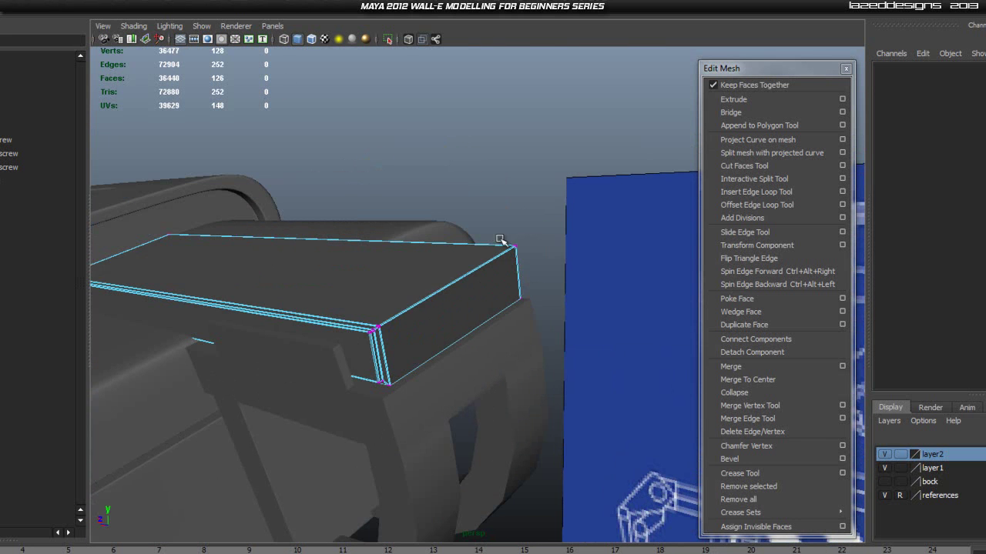
right_drag(360, 302, 422, 274)
alt+drag(455, 194, 424, 295)
click(418, 309)
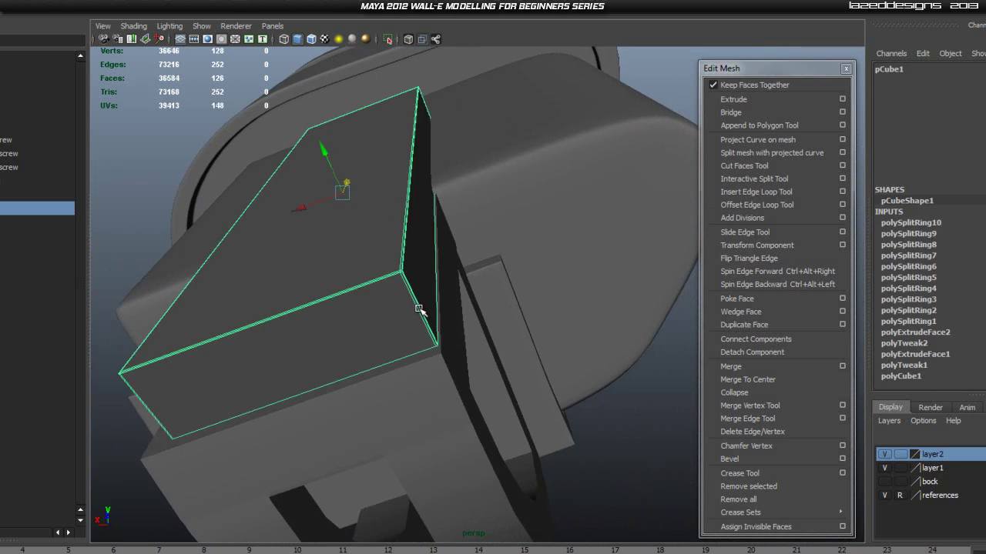
Step: Examine from several angles how the block sits on the U-shaped bracket and the back of the eye
alt+drag(294, 243, 159, 287)
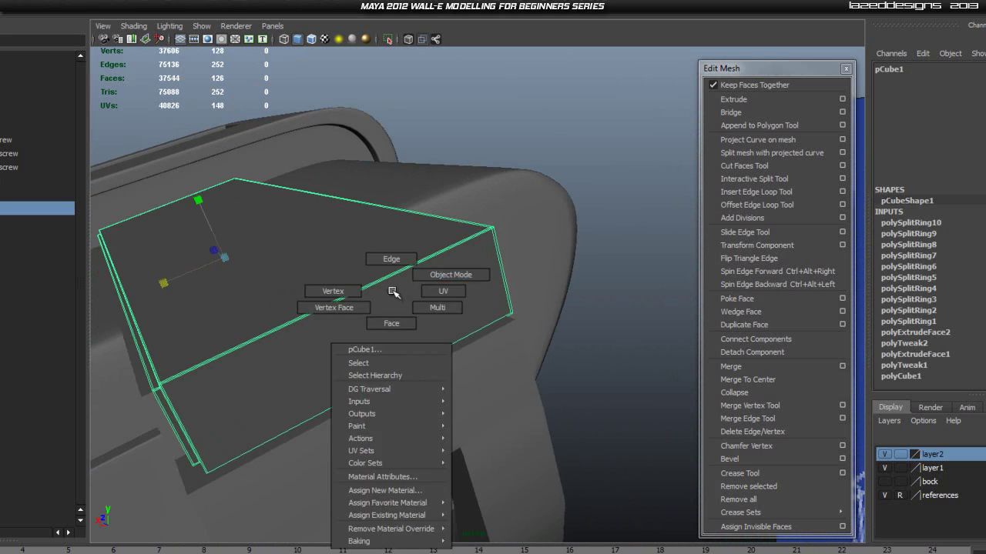
click(590, 286)
alt+drag(498, 356, 231, 363)
click(268, 372)
click(542, 306)
alt+drag(628, 263, 558, 372)
click(542, 235)
right_drag(406, 288, 442, 267)
alt+drag(512, 421, 612, 396)
click(408, 298)
click(578, 354)
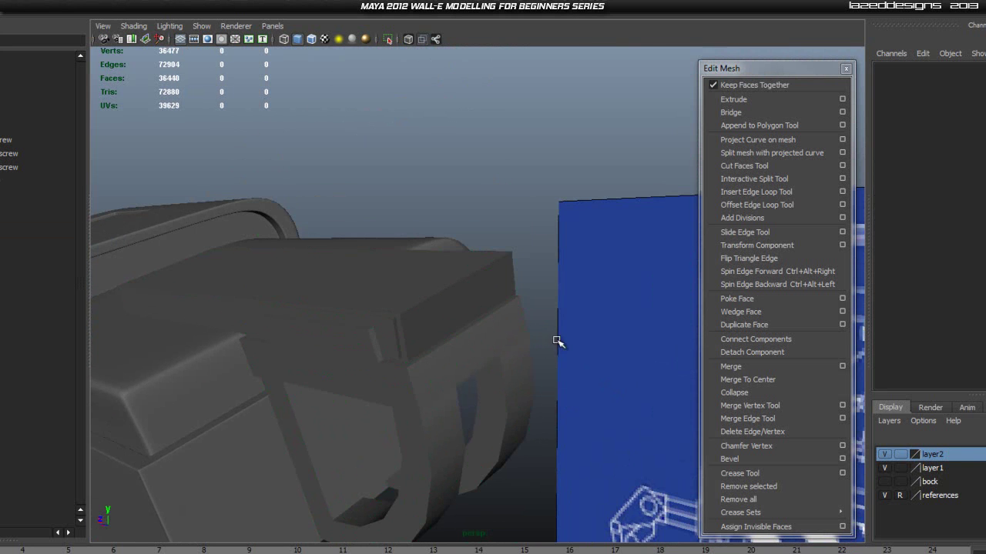
alt+drag(255, 328, 433, 280)
click(434, 279)
alt+drag(337, 330, 311, 312)
mouse_move(366, 328)
alt+mouse_down()
mouse_move(190, 335)
mouse_move(399, 352)
mouse_move(358, 346)
alt+mouse_up()
click(452, 264)
alt+drag(452, 264, 447, 324)
click(403, 268)
shift+click(389, 199)
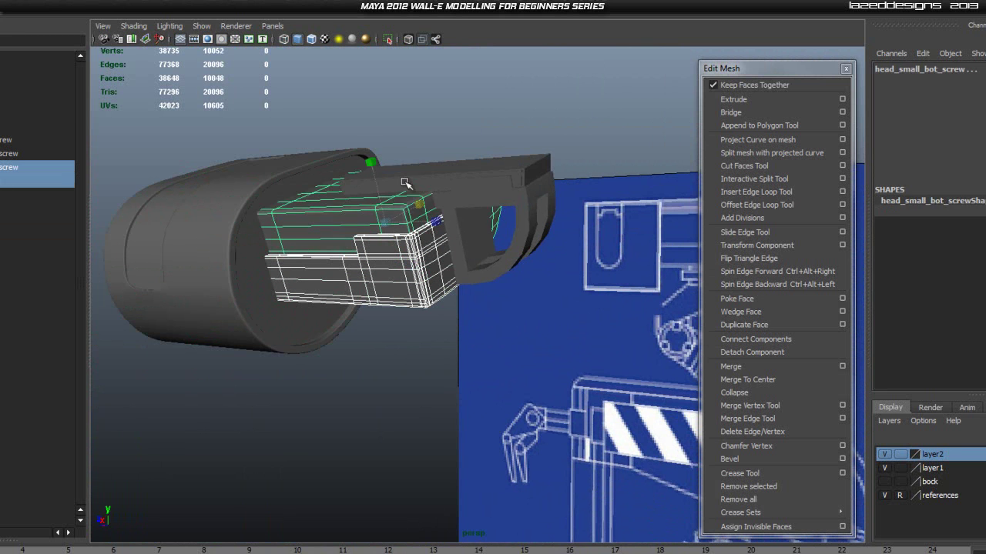
click(394, 188)
click(457, 216)
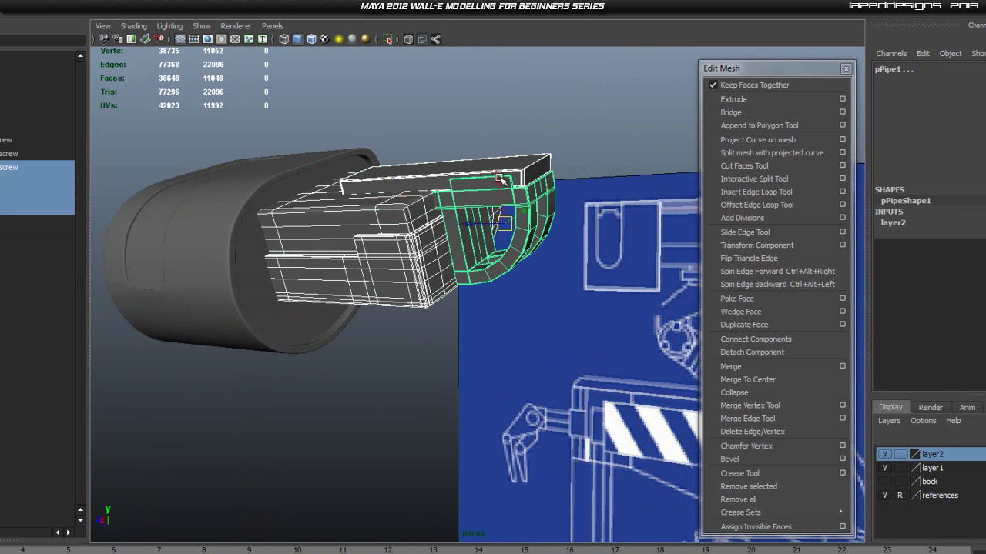
scroll(529, 123, up, 2)
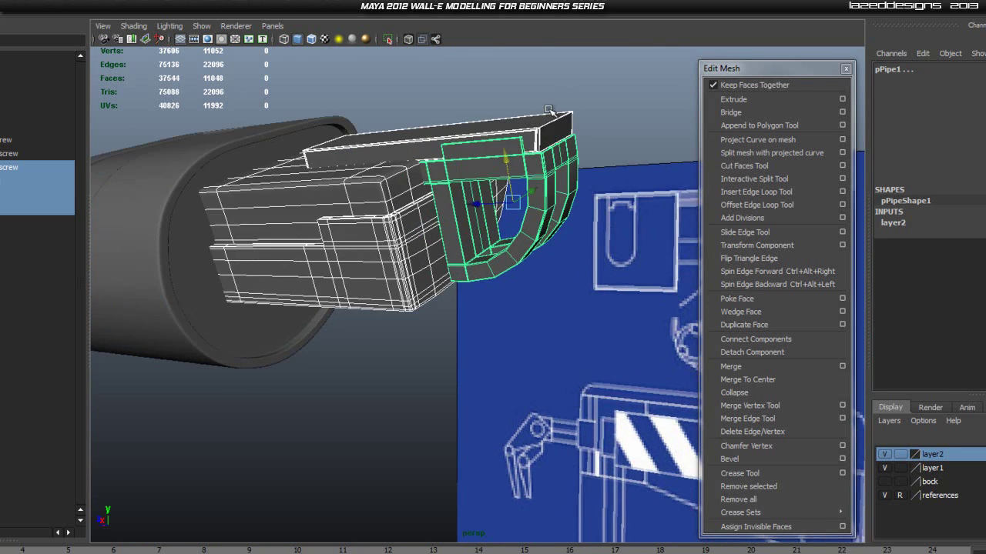
click(468, 110)
alt+drag(469, 110, 401, 312)
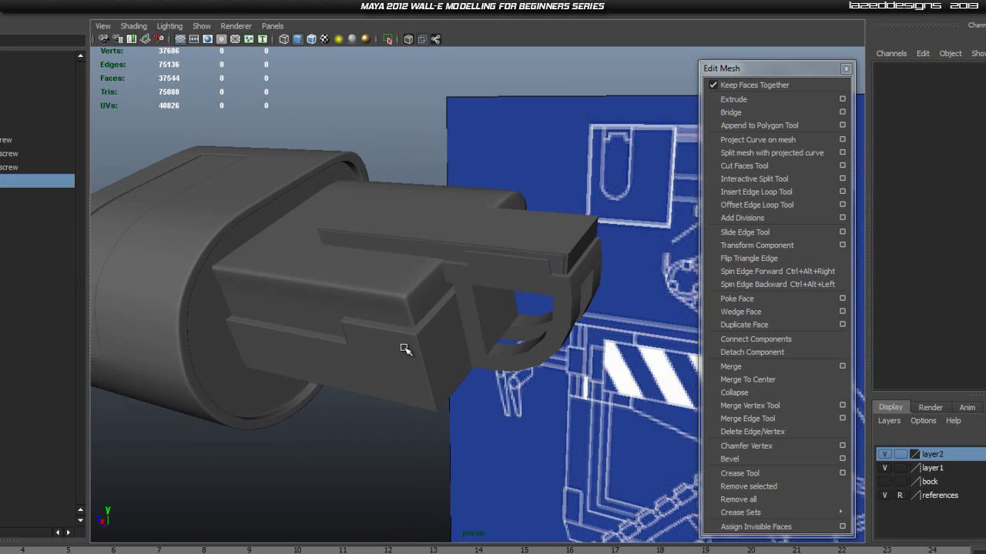
click(404, 349)
shift+click(381, 278)
shift+click(483, 278)
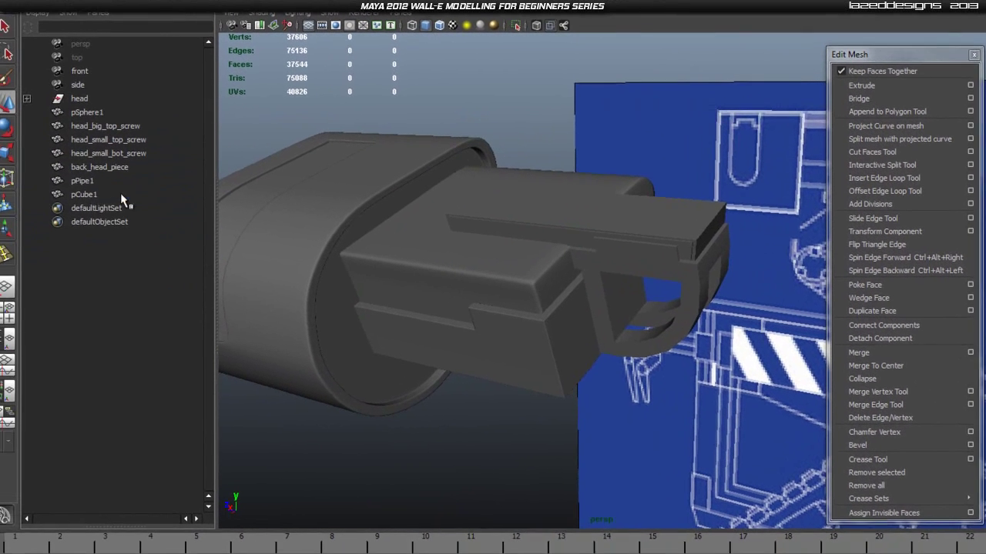
Step: Rename the block pCube1 as back_head_square_piece
click(127, 193)
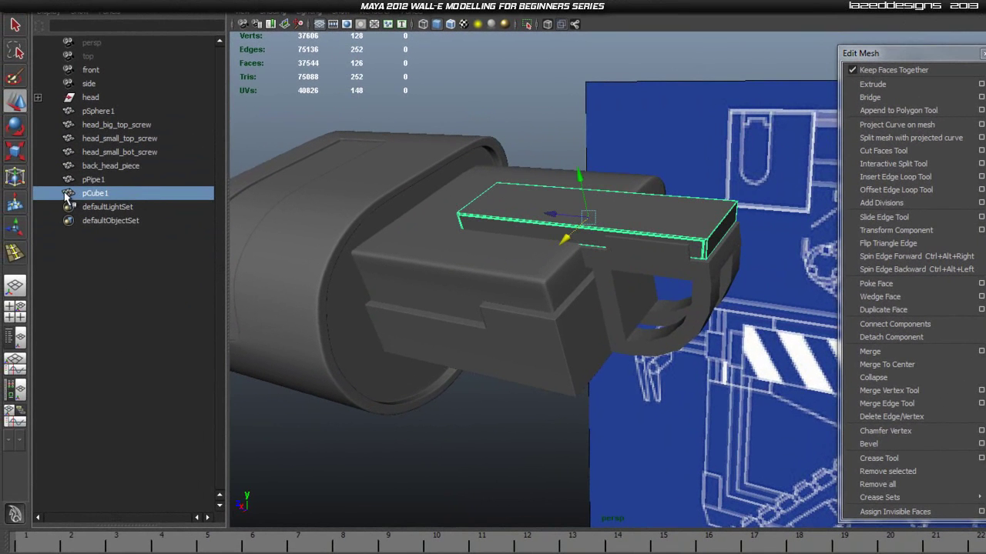
double_click(91, 194)
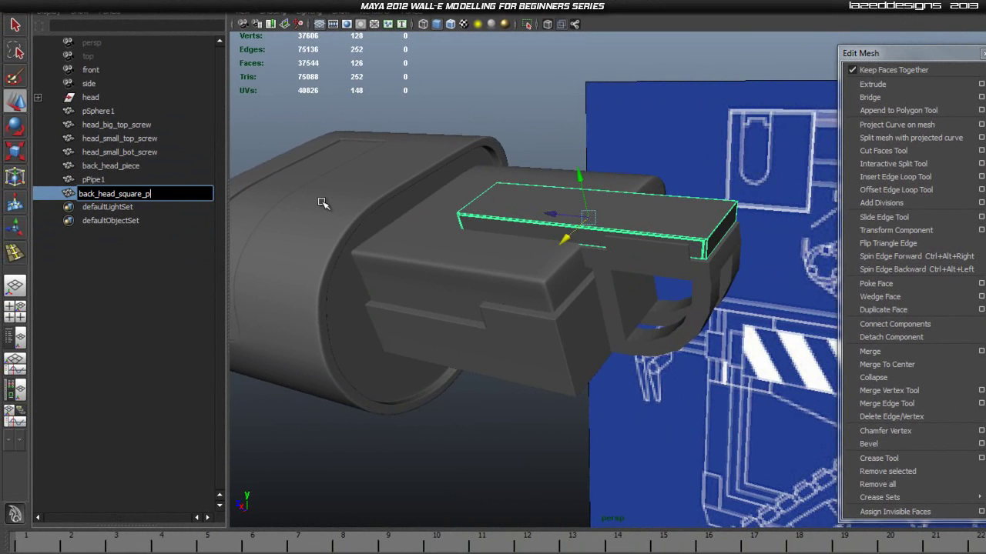
text(piece)
key(Return)
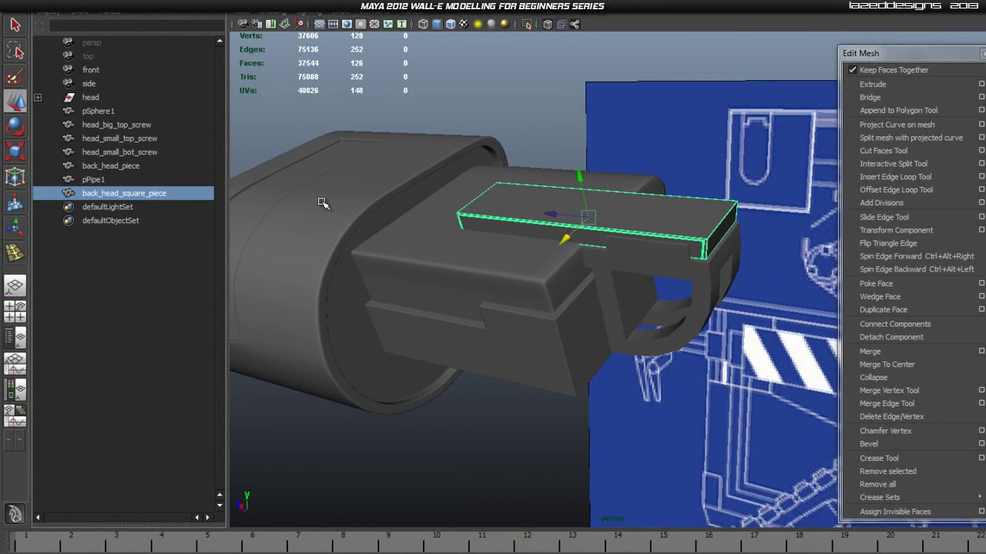
Step: Rename the U-shaped bracket pPipe1 as back_head_arc_peice
click(94, 181)
double_click(105, 181)
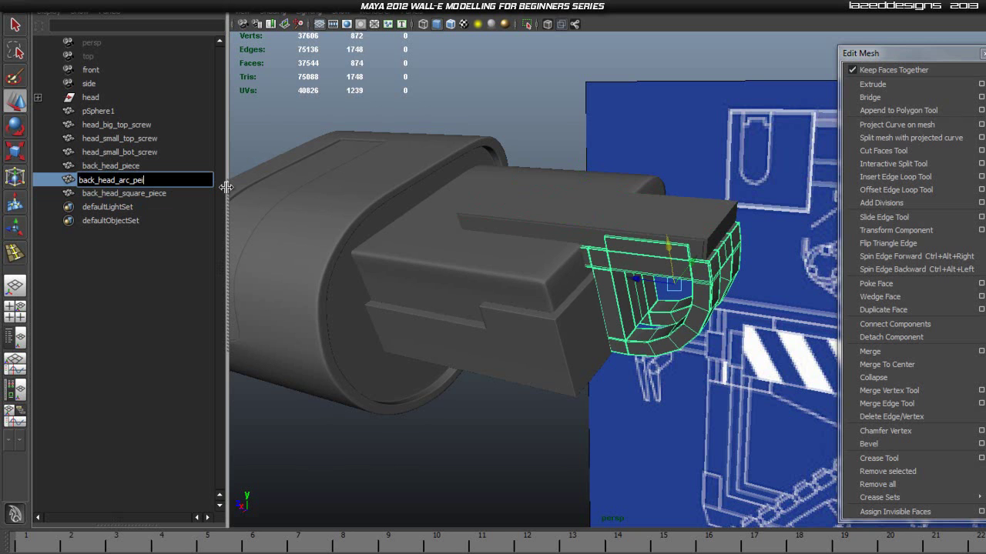
key(Return)
Step: Identify pSphere1 on the eye's front, rename it head_small_bot_screw2 and deselect it
click(112, 111)
scroll(369, 346, down, 5)
alt+drag(372, 347, 527, 326)
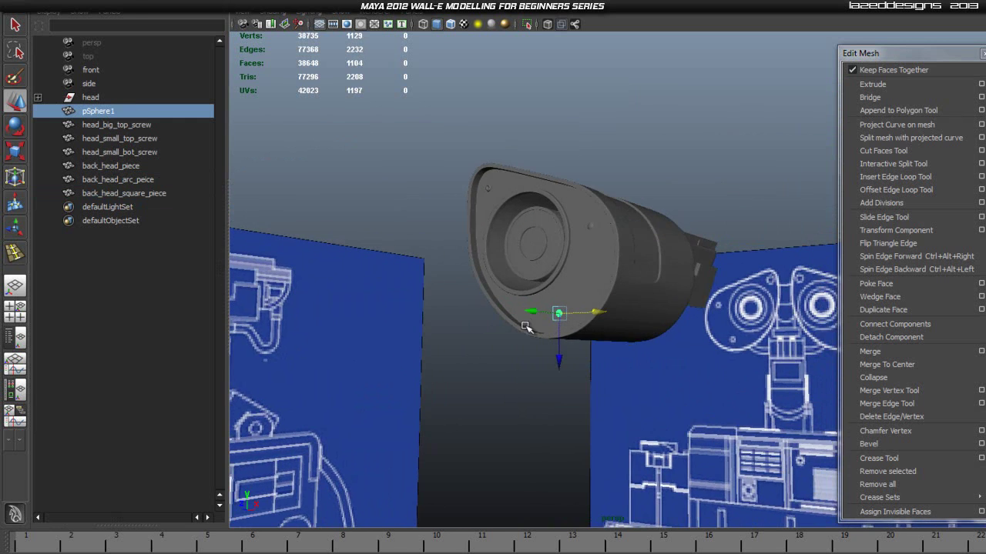
scroll(313, 274, up, 5)
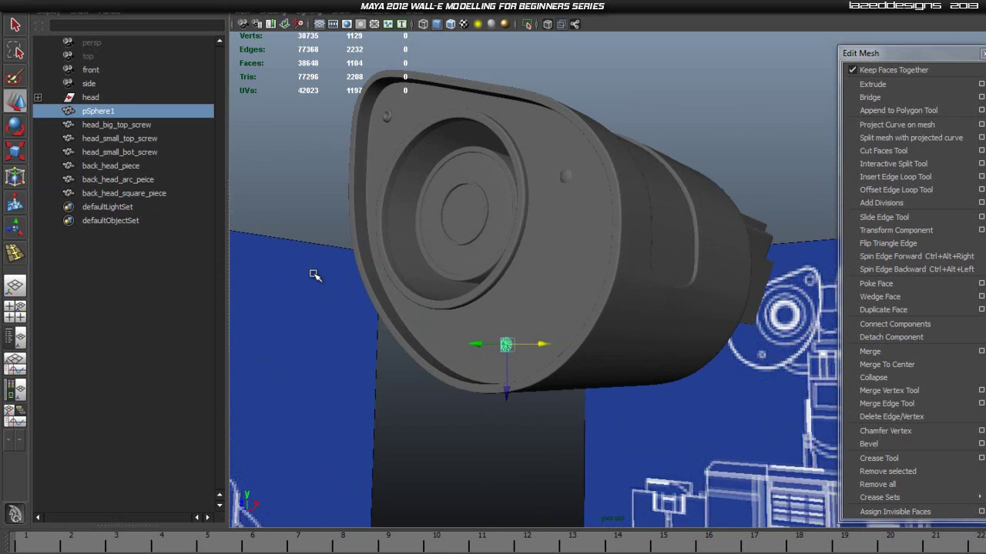
double_click(111, 112)
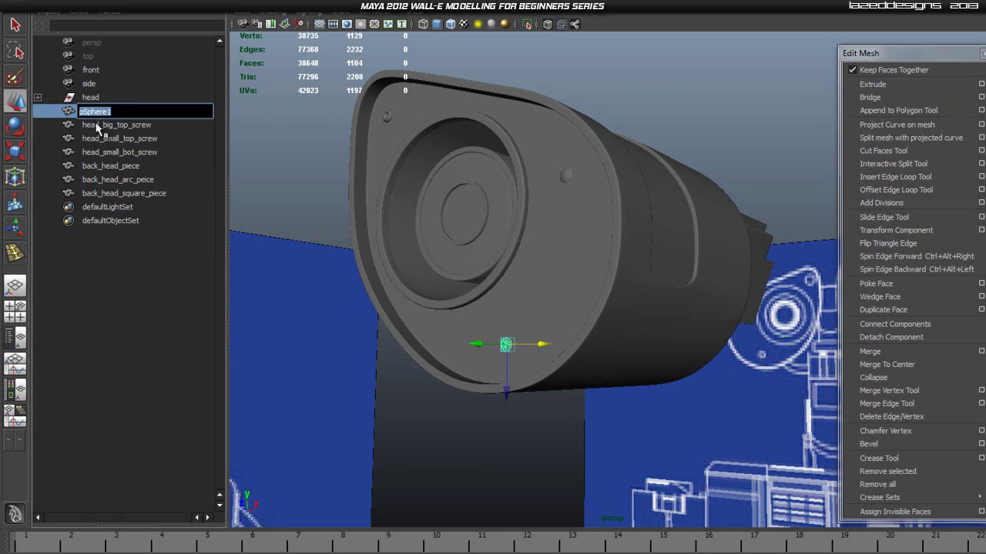
click(37, 98)
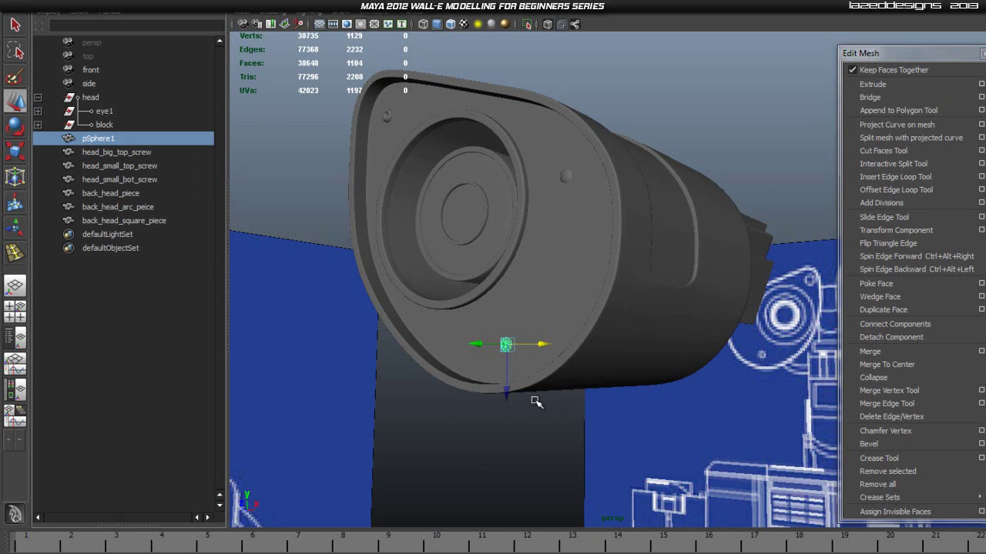
click(583, 432)
click(141, 140)
click(144, 154)
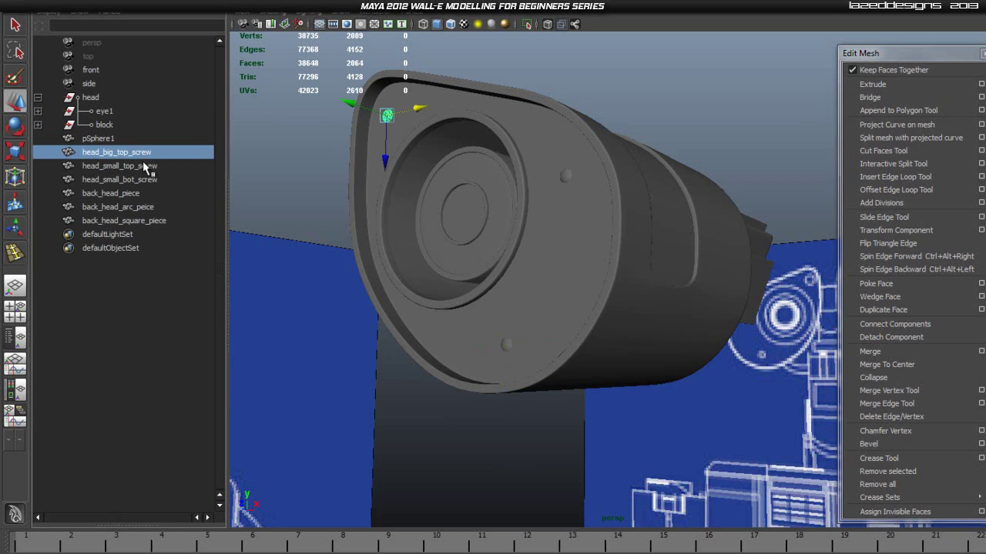
double_click(94, 140)
text(head_small_bot_screw2)
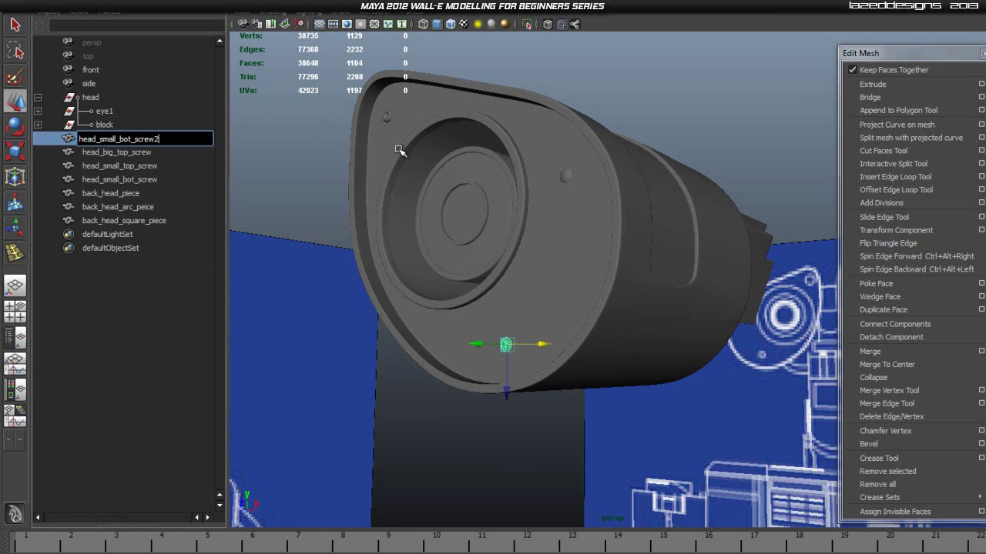
key(Return)
click(608, 429)
Step: Shorten back_head_square_piece by moving its inner end vertices toward the bracket, just past the back end of the upper head piece
scroll(607, 429, down, 5)
alt+drag(654, 411, 684, 373)
click(539, 214)
key(f)
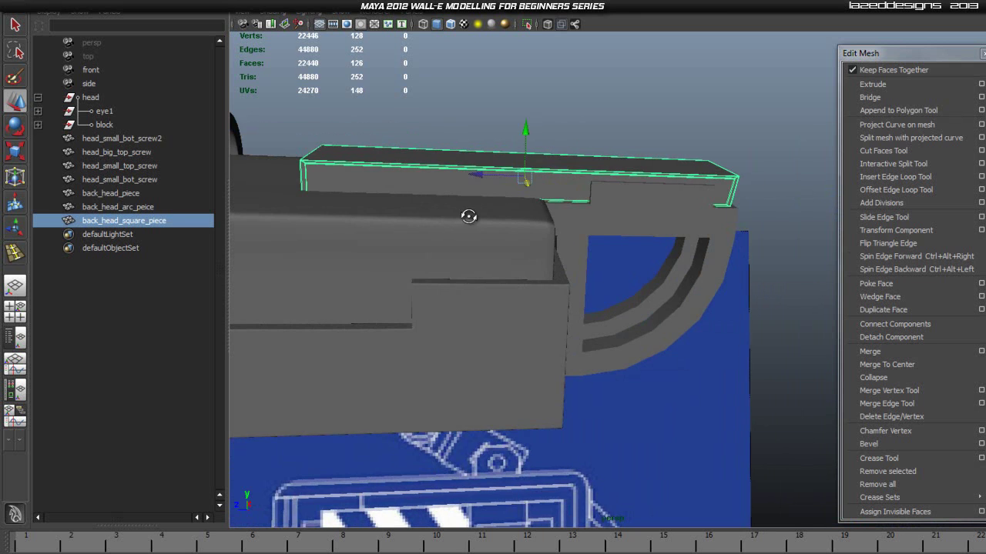
key(space)
drag(493, 231, 535, 255)
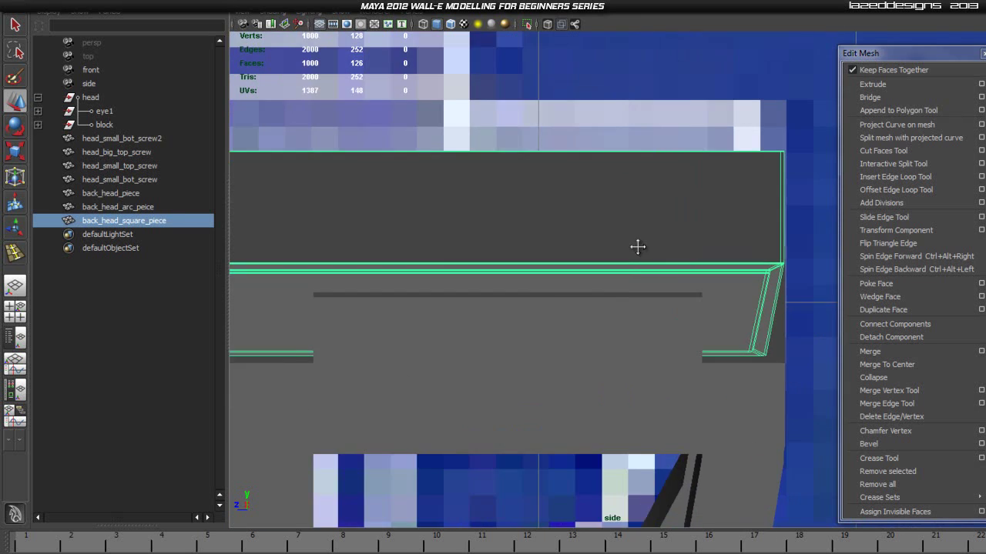
alt+middle_drag(759, 295, 938, 304)
right_drag(447, 244, 385, 234)
scroll(396, 253, down, 5)
drag(455, 201, 566, 340)
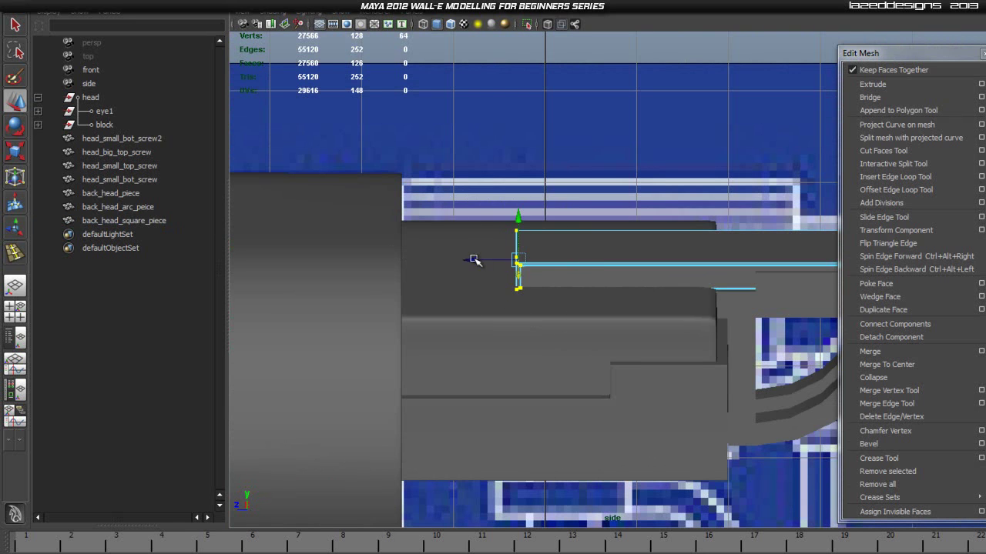
drag(471, 260, 649, 268)
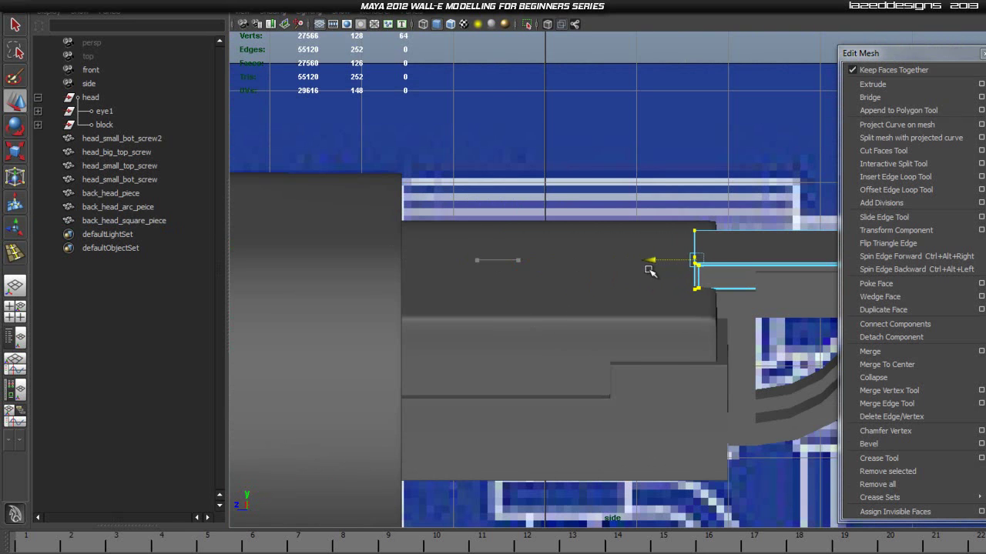
scroll(674, 179, up, 2)
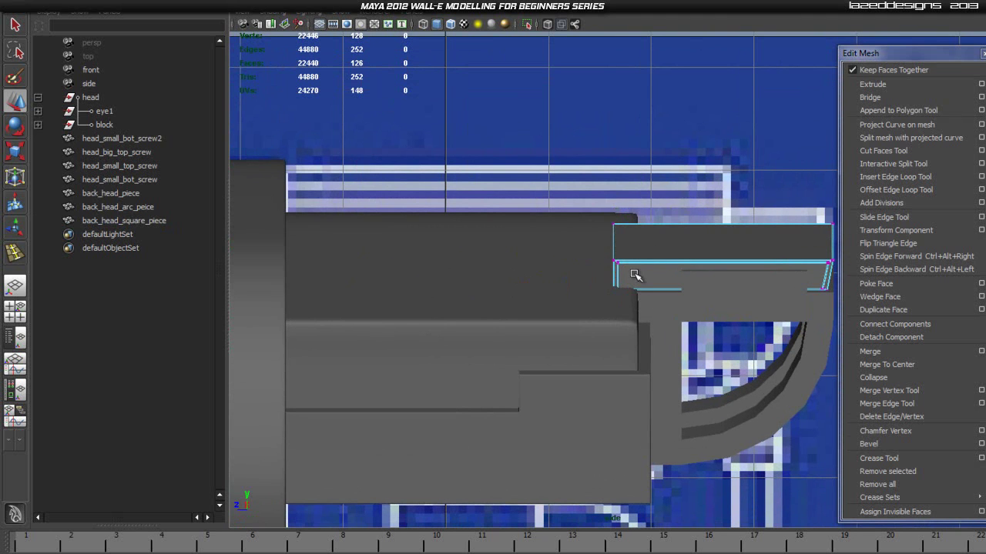
Step: Examine the shortened square piece and the surrounding back-of-head parts from several angles
key(space)
drag(635, 274, 638, 391)
alt+drag(687, 415, 572, 268)
alt+drag(741, 410, 565, 414)
scroll(713, 416, down, 2)
click(622, 326)
click(696, 380)
alt+middle_drag(565, 414, 636, 411)
alt+drag(636, 411, 678, 426)
alt+middle_drag(677, 425, 648, 387)
alt+drag(648, 386, 445, 365)
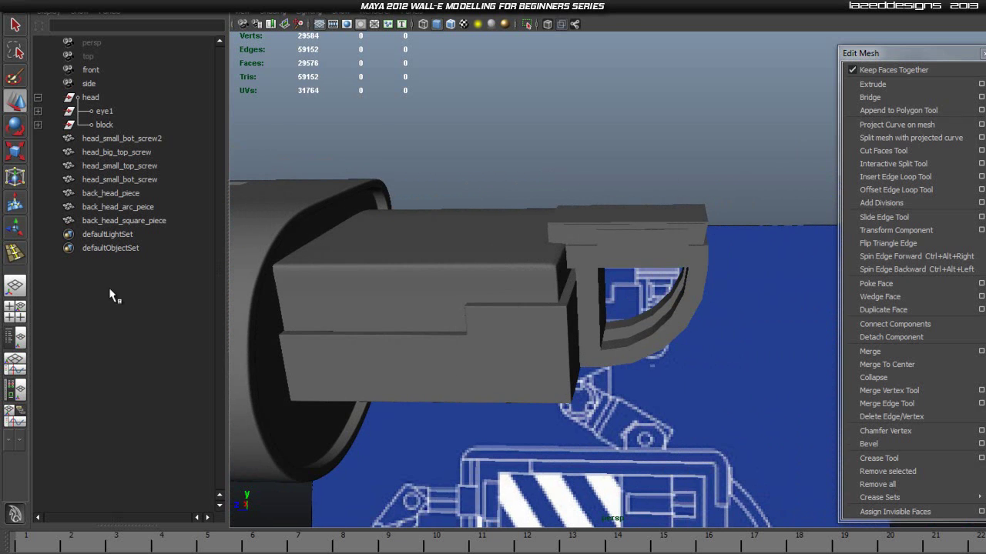
Step: Group back_head_square_piece, back_head_arc_peice, back_head_piece and the lower block head_small_bot_screw together
click(585, 227)
shift+click(598, 282)
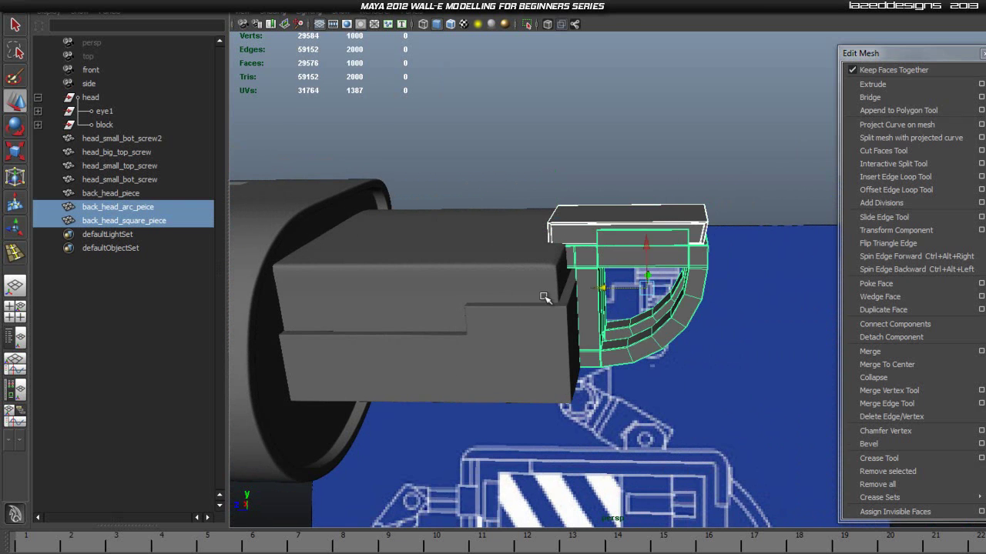
shift+click(484, 264)
shift+click(467, 366)
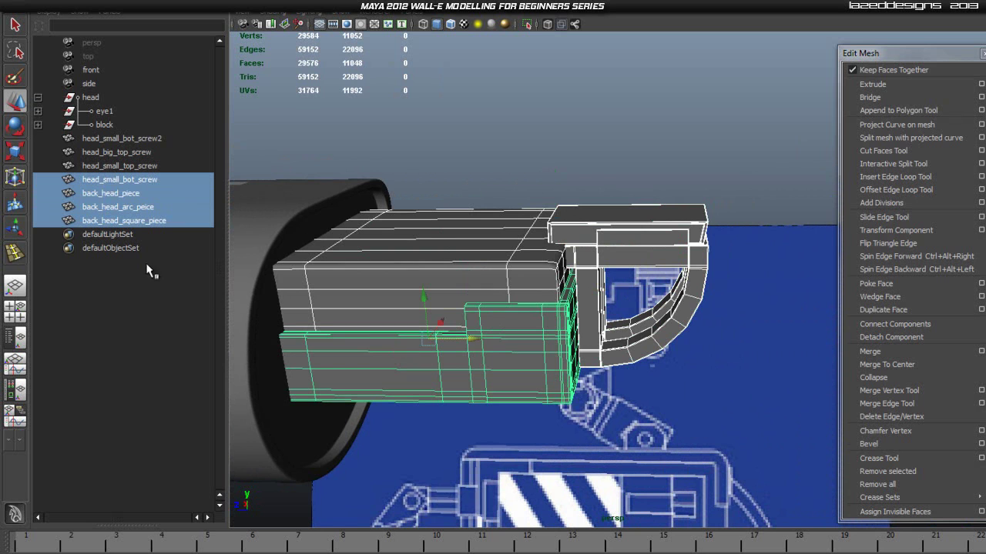
key(ctrl+g)
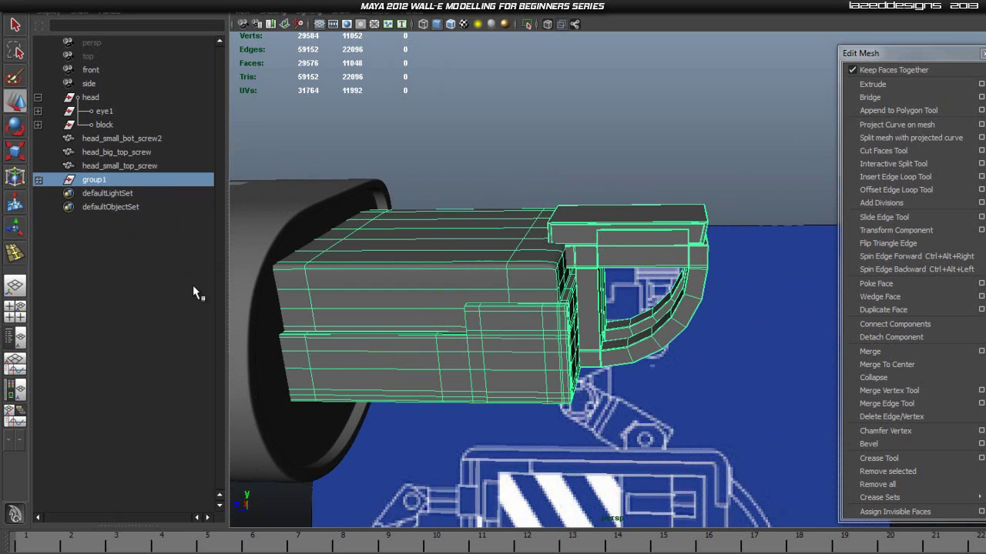
Step: Rename the new back-of-head group head_back and center its pivot
double_click(105, 180)
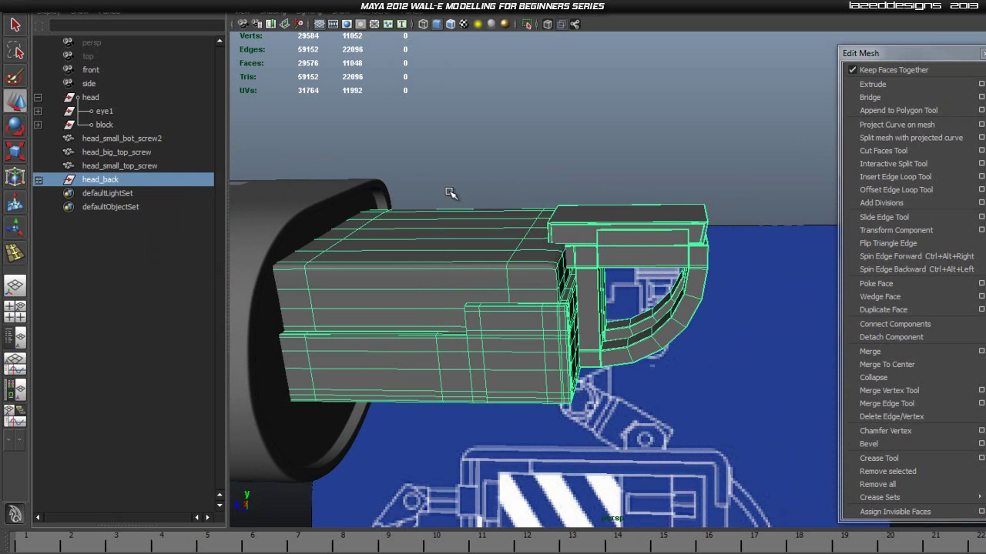
click(506, 184)
click(450, 268)
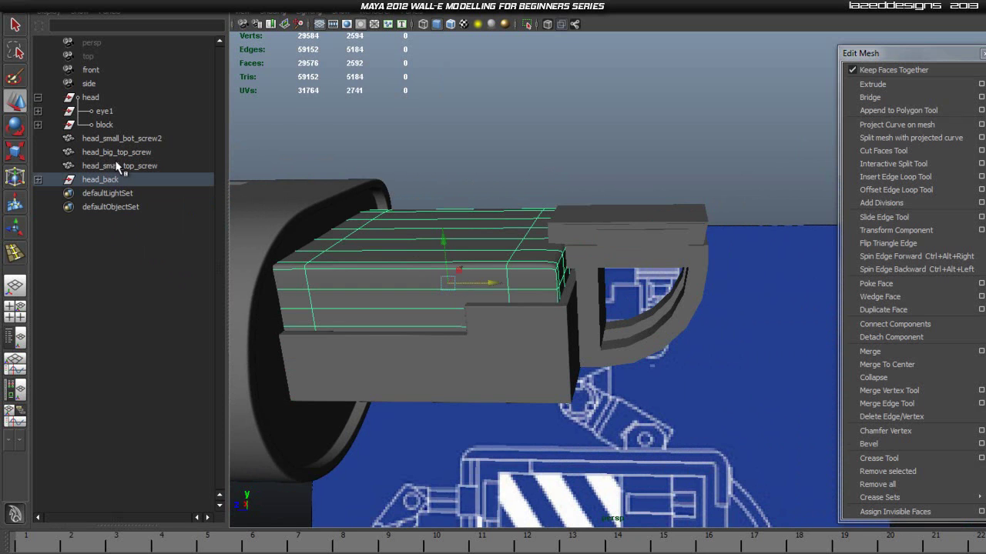
click(107, 180)
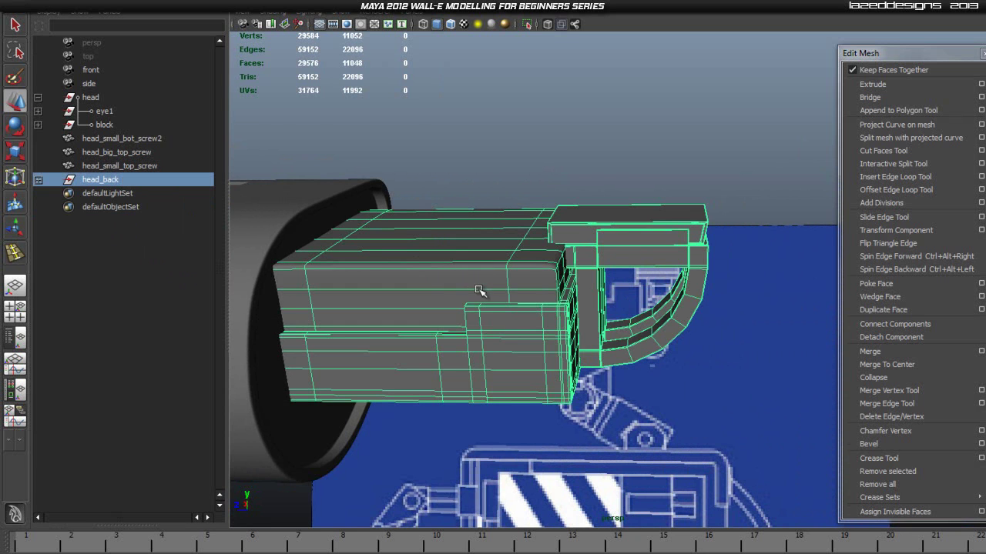
key(space)
click(395, 251)
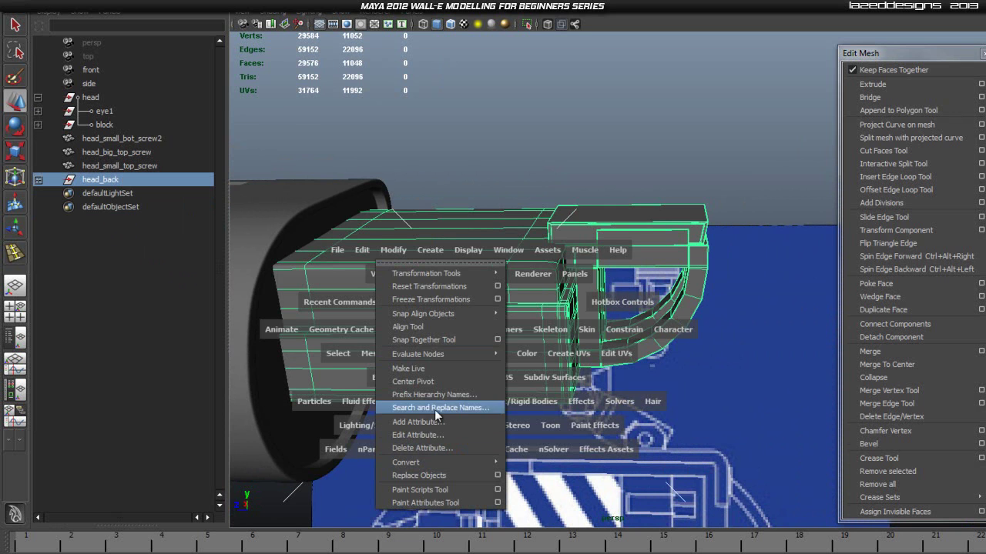
click(432, 379)
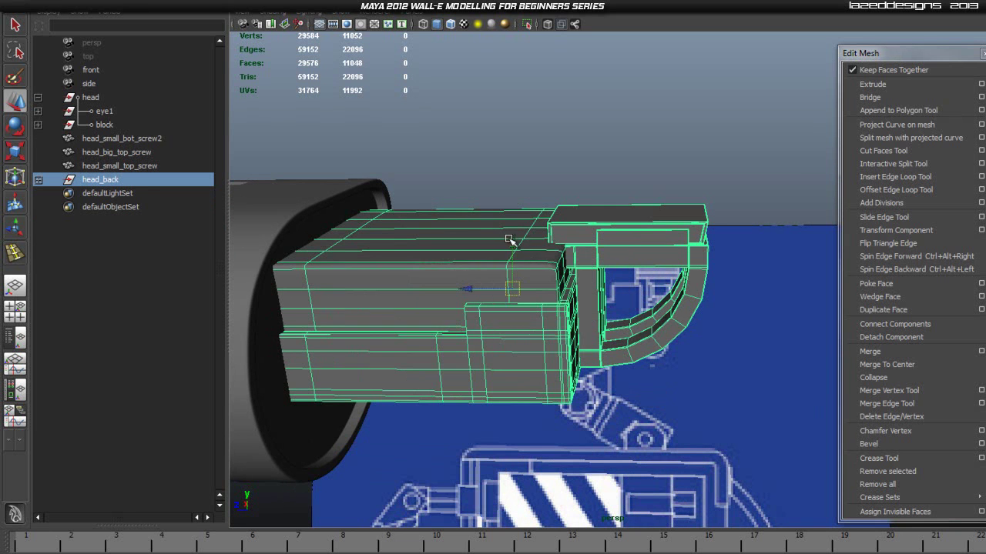
Step: Adjust the height of the head_back group behind the eye, moving it down and partly back up, and deselect it
drag(512, 244, 512, 277)
alt+drag(542, 322, 632, 416)
drag(554, 276, 553, 252)
alt+drag(466, 359, 401, 362)
click(552, 421)
Step: Examine the back-of-head blocks, square piece and bracket from the side and above, checking individual parts
scroll(552, 422, down, 5)
alt+drag(552, 422, 700, 348)
scroll(678, 370, up, 6)
click(701, 351)
click(828, 207)
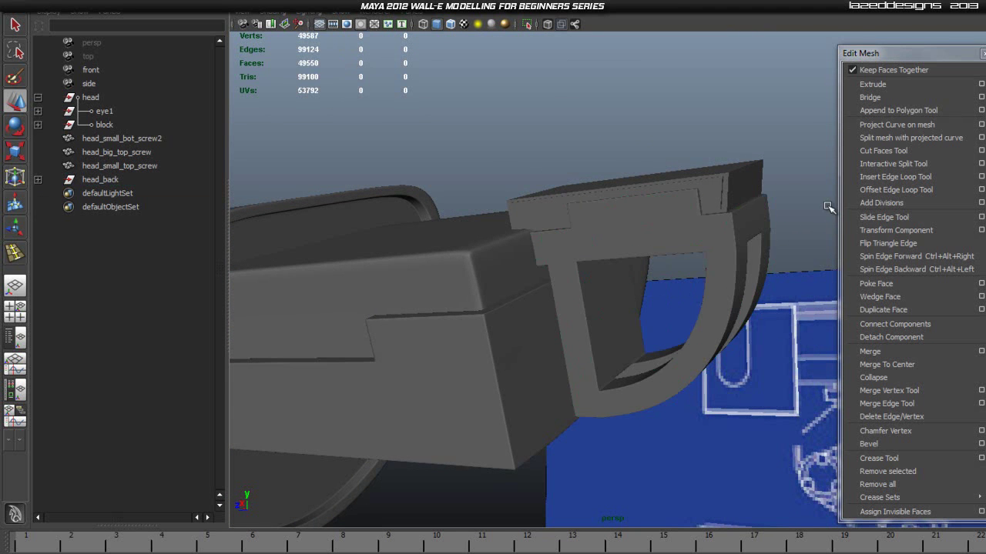
click(742, 178)
click(446, 332)
click(439, 258)
click(306, 205)
click(485, 169)
alt+drag(493, 165, 604, 397)
alt+drag(555, 322, 531, 274)
click(570, 256)
drag(521, 138, 522, 139)
click(580, 232)
click(650, 173)
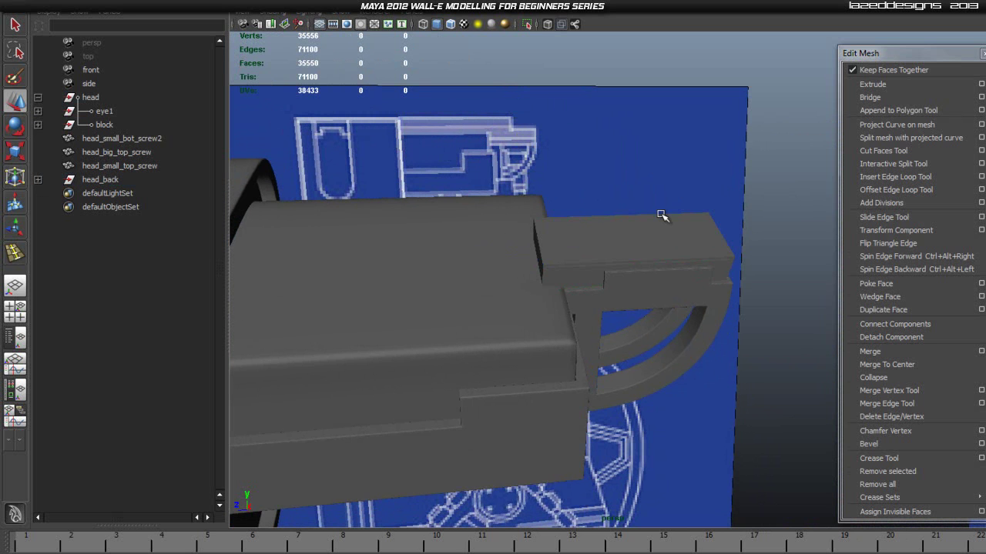
Step: Inspect the arc piece from behind and below, and review the whole eye assembly from the front
alt+drag(664, 237, 580, 205)
alt+drag(706, 287, 537, 298)
click(570, 266)
mouse_move(570, 267)
alt+mouse_down()
mouse_move(651, 280)
mouse_move(608, 257)
mouse_move(582, 268)
mouse_move(625, 259)
mouse_move(578, 254)
alt+mouse_up()
scroll(570, 289, up, 4)
click(571, 325)
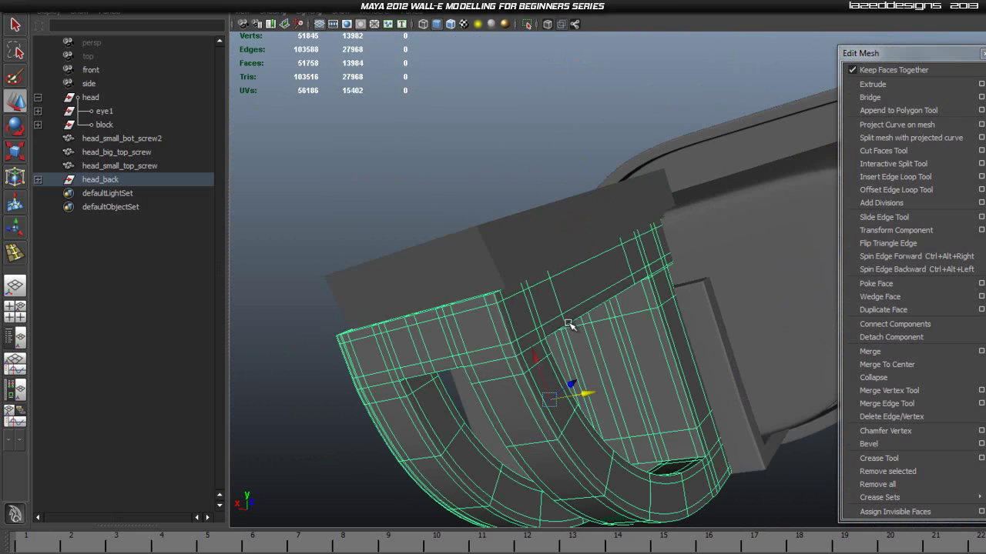
scroll(562, 324, up, 2)
scroll(671, 244, down, 3)
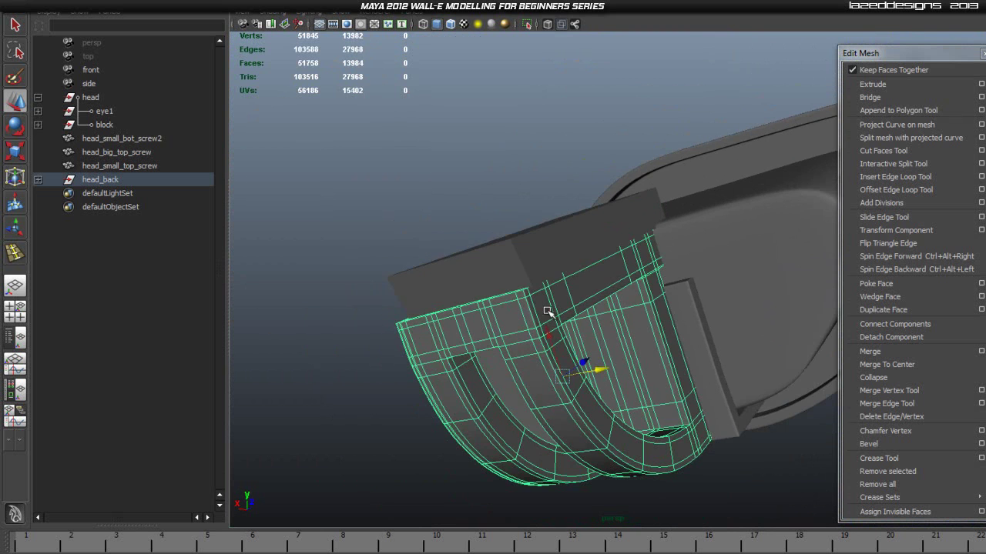
alt+drag(661, 298, 710, 330)
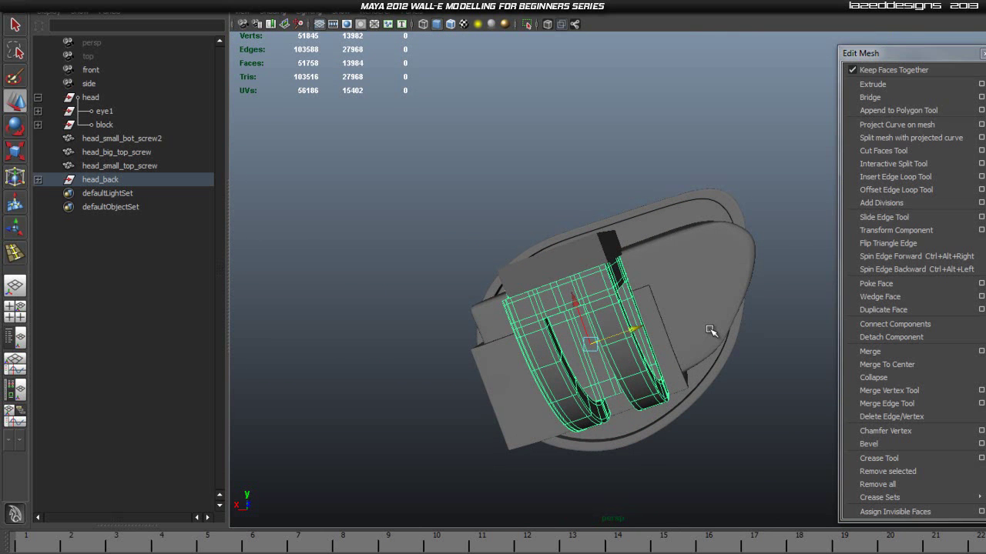
click(762, 183)
alt+drag(762, 183, 668, 364)
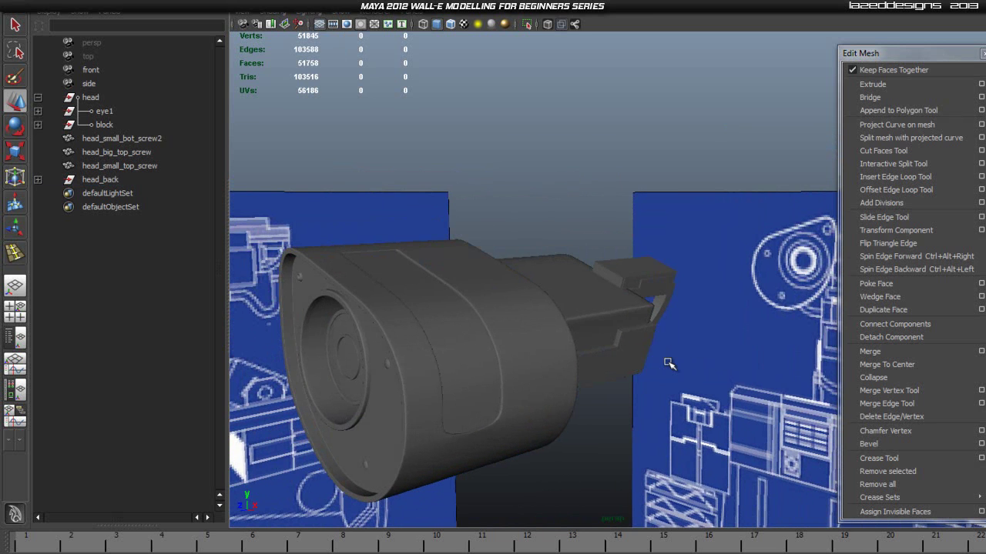